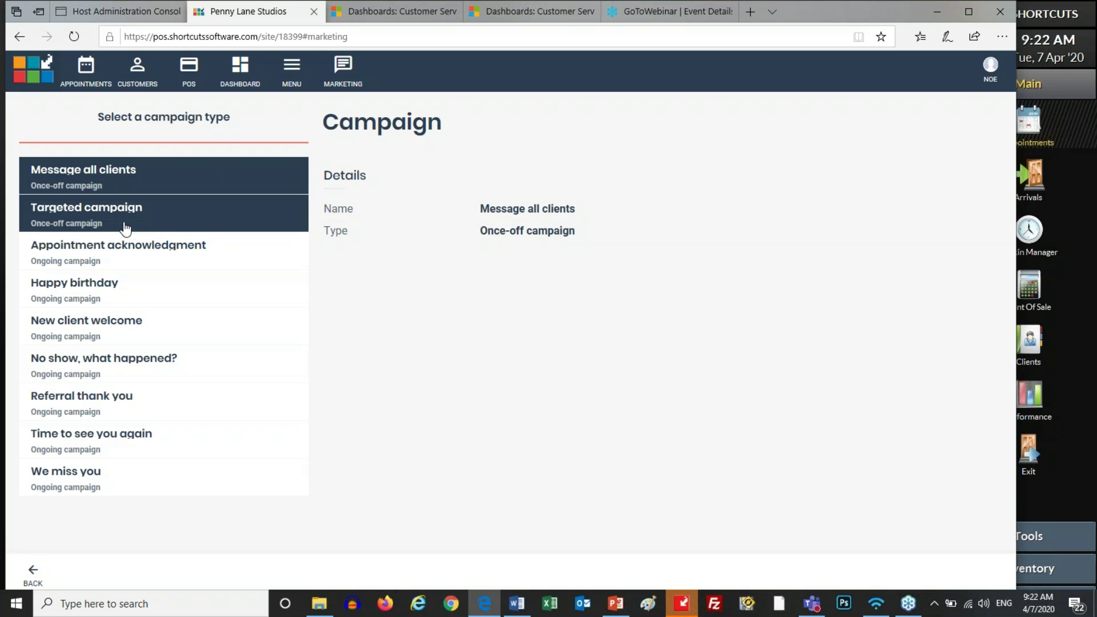
# Look through the Targeted campaign and the email and SMS sections of the Appointment acknowledgment campaign.
pyautogui.click(103, 227)
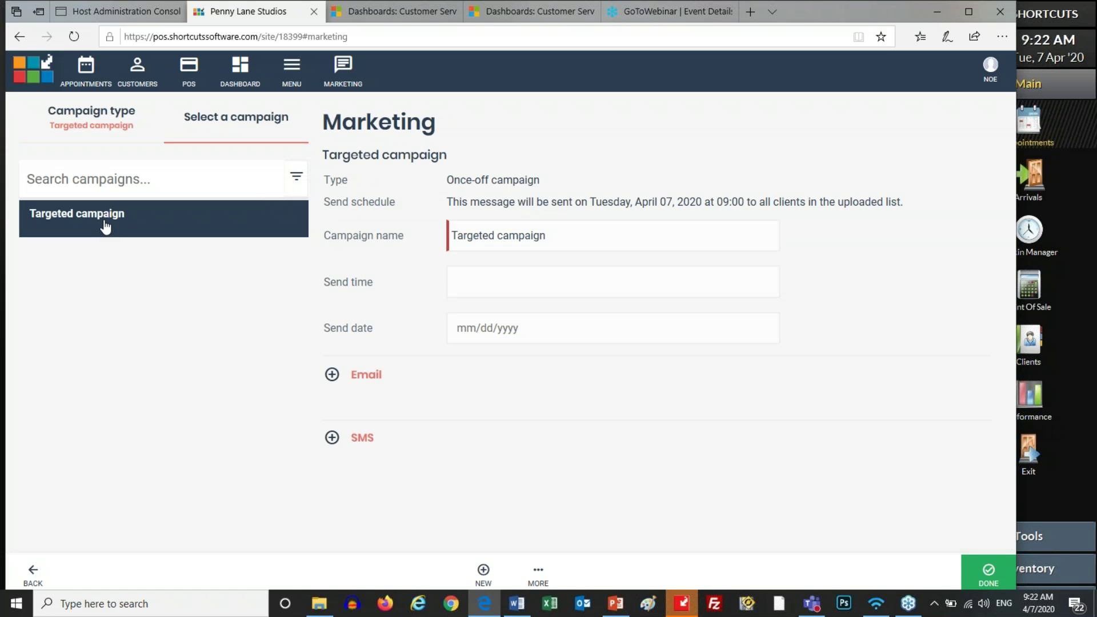
pyautogui.click(109, 126)
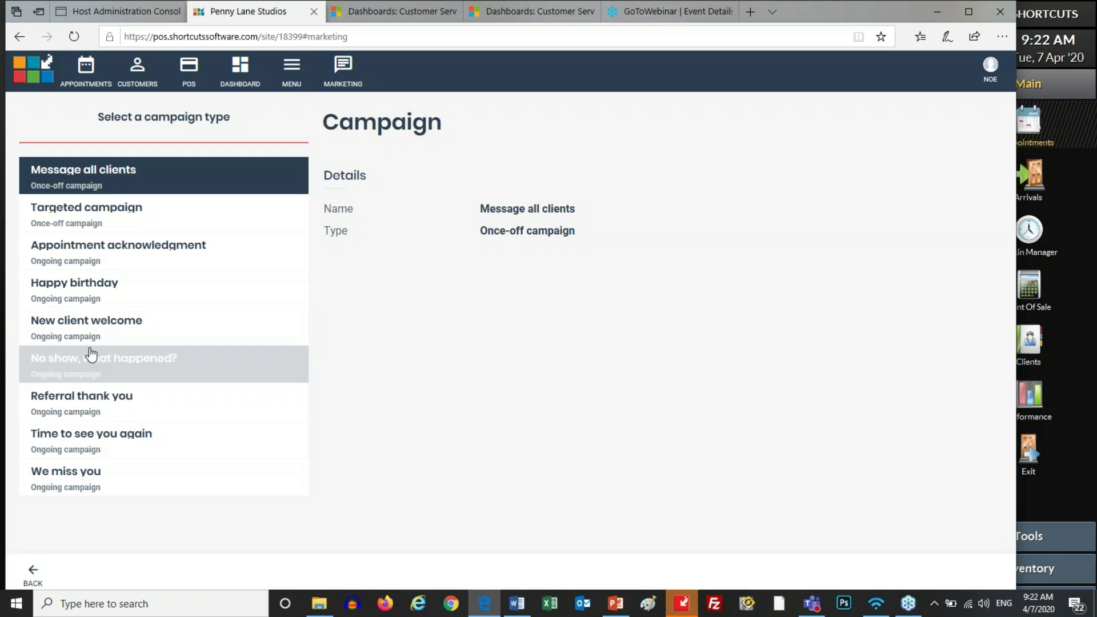
pyautogui.click(101, 263)
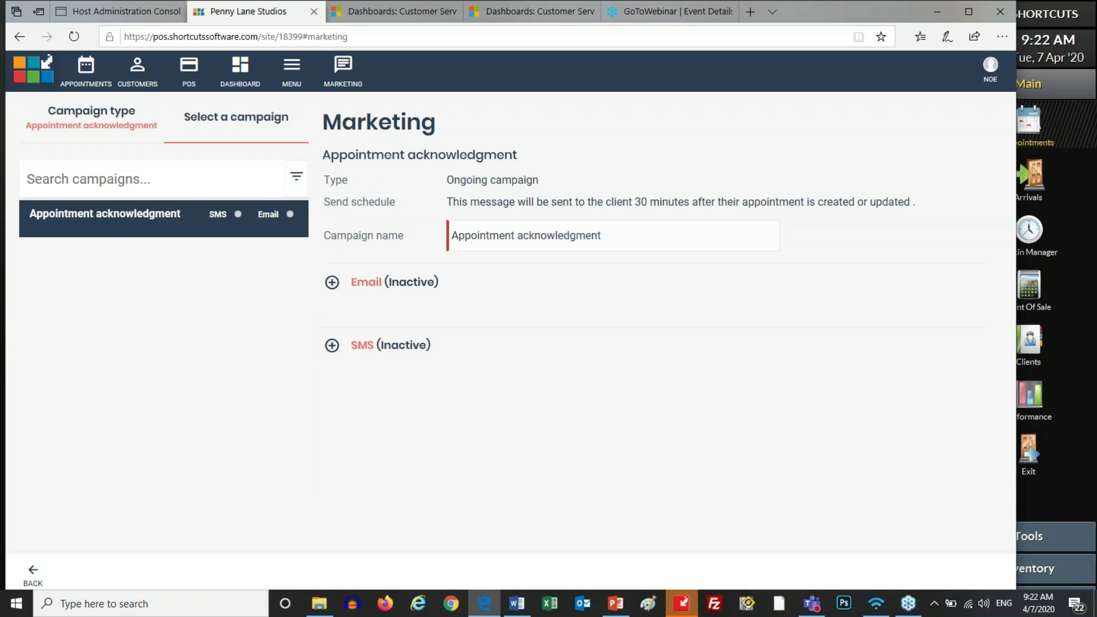
pyautogui.click(332, 283)
pyautogui.click(332, 283)
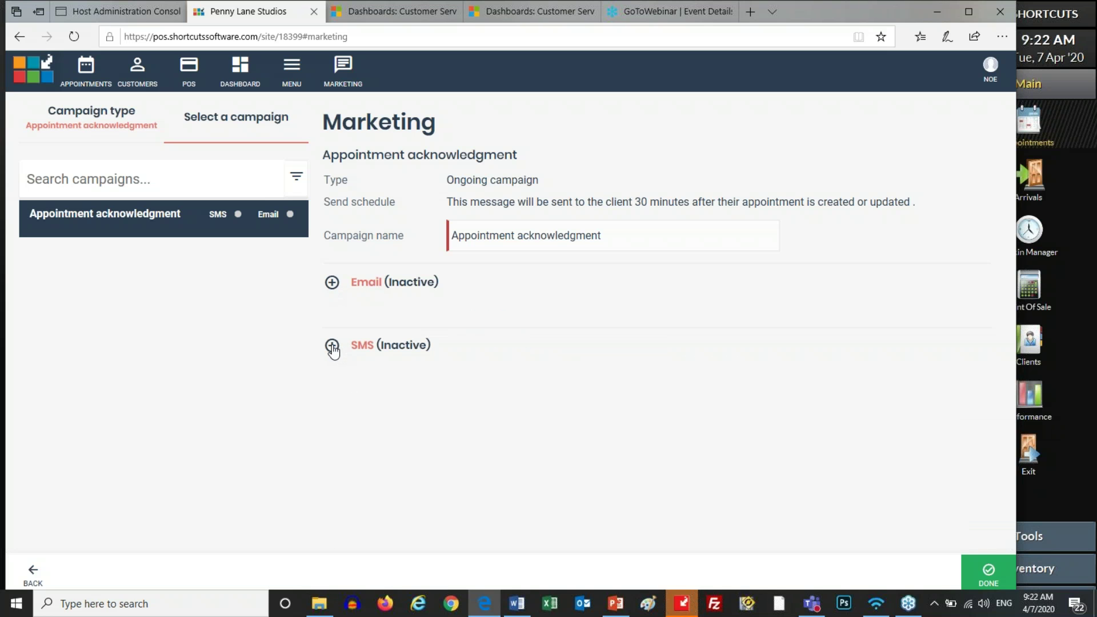
pyautogui.click(333, 346)
pyautogui.click(332, 346)
pyautogui.click(333, 346)
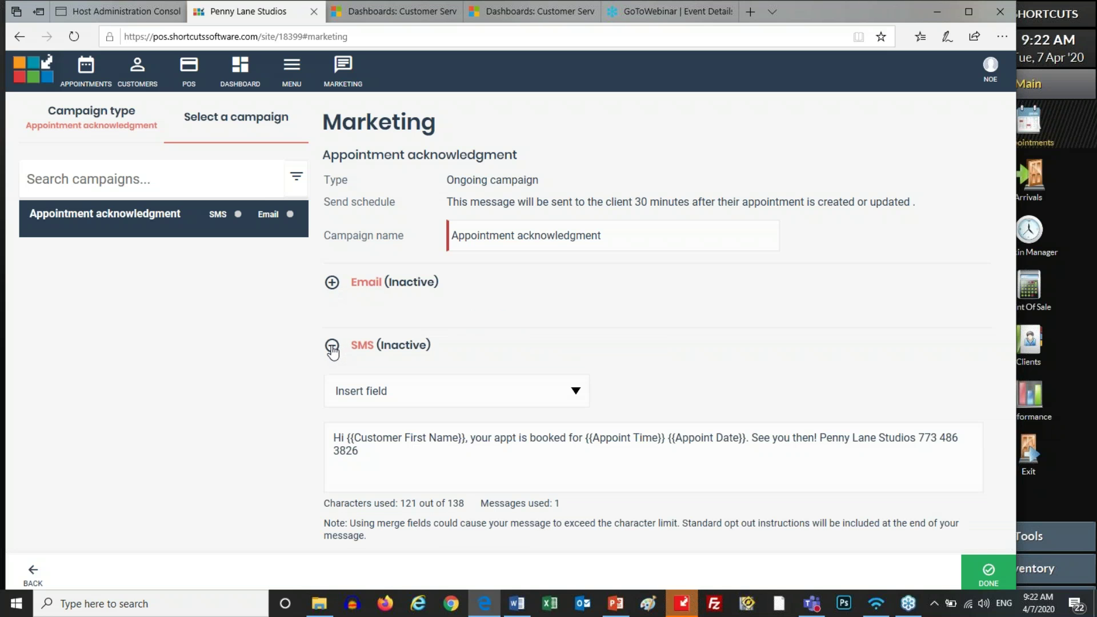
pyautogui.click(332, 286)
pyautogui.click(331, 286)
pyautogui.click(331, 285)
# Open the once-off Targeted campaign and change its campaign name to April Campaign.
pyautogui.click(94, 114)
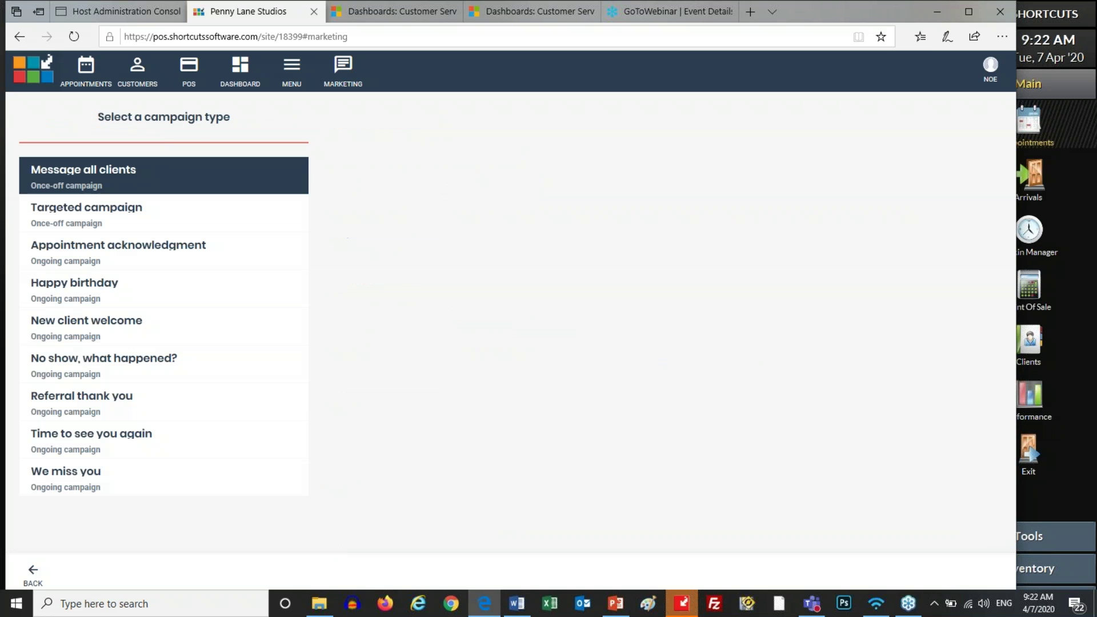
pyautogui.click(103, 209)
pyautogui.click(102, 213)
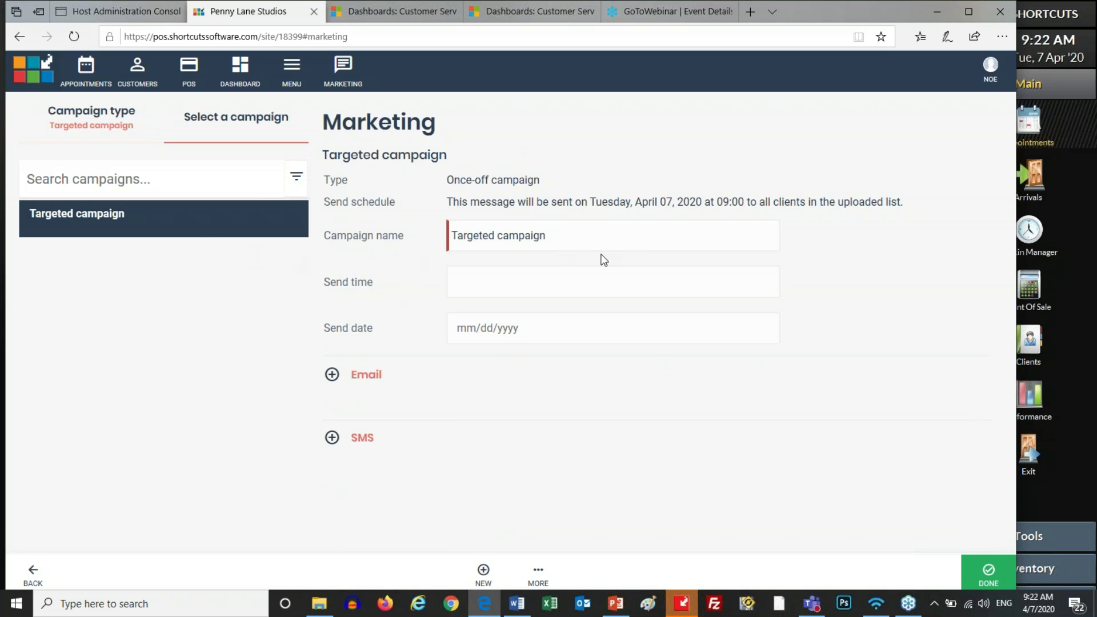
pyautogui.moveTo(589, 236); pyautogui.dragTo(443, 234)
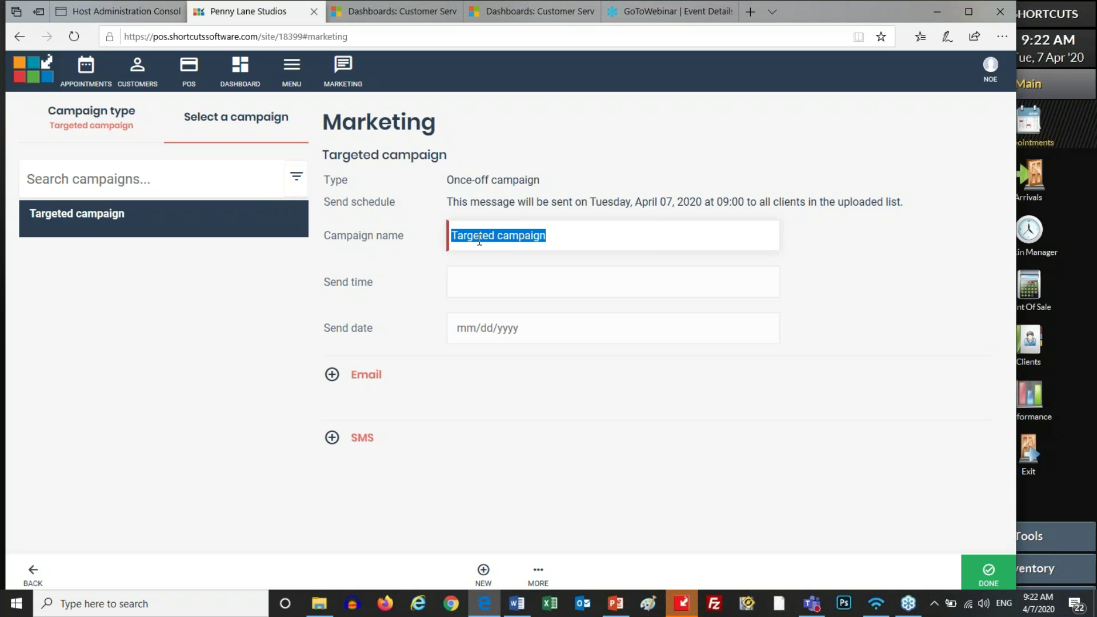
pyautogui.write('April')
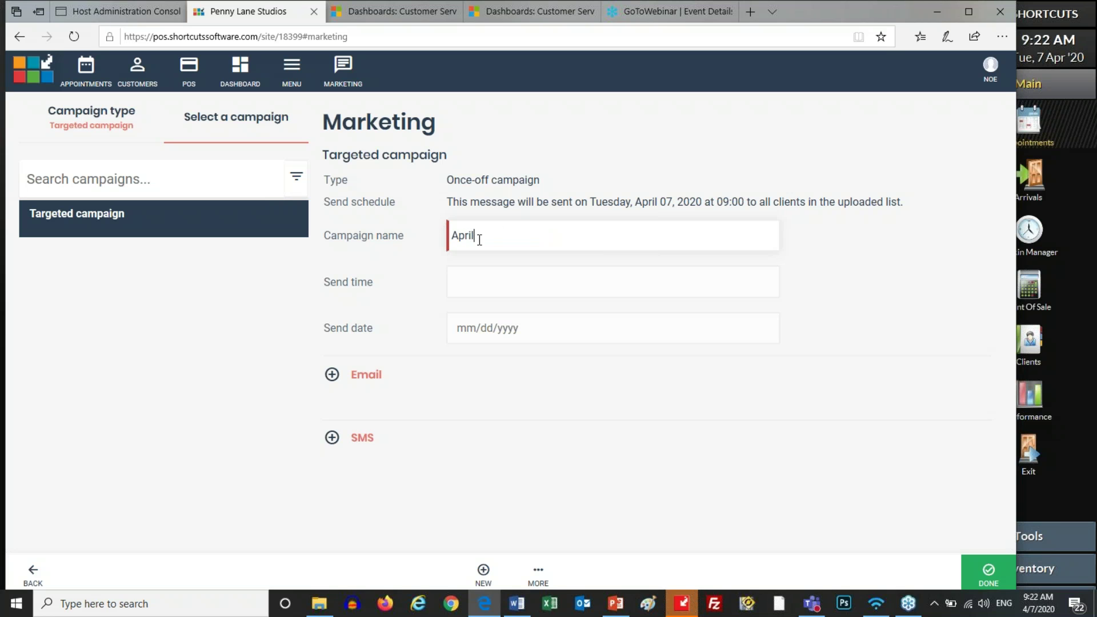
pyautogui.write(' Campaign')
# Set the campaign's send time to 9:00 AM and its send date to 04/08/2020.
pyautogui.click(475, 284)
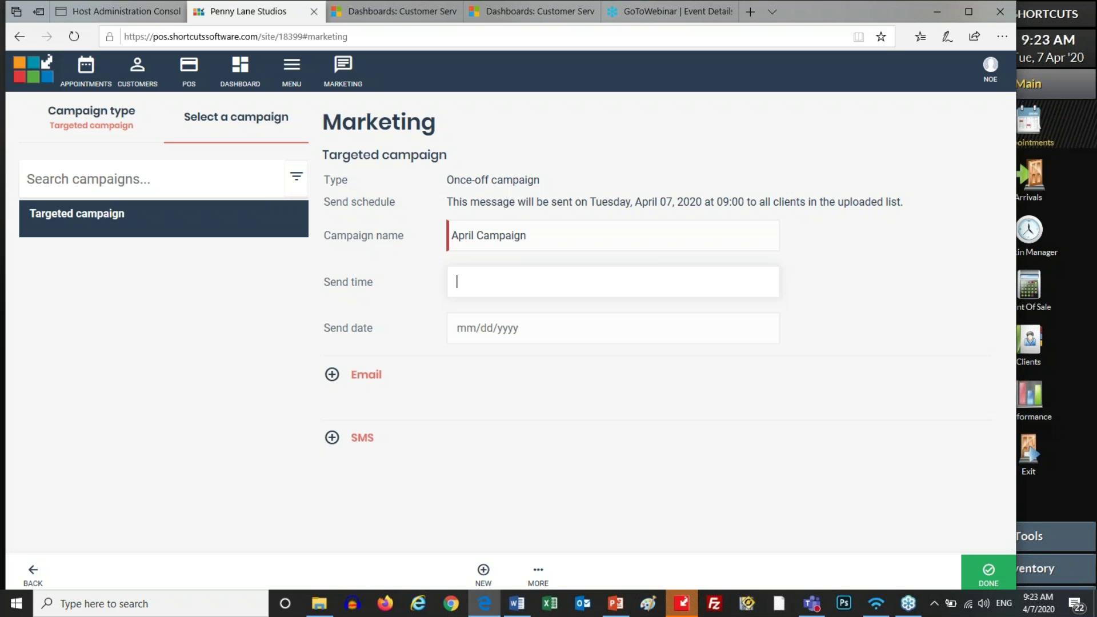
pyautogui.write('9am')
pyautogui.click(555, 333)
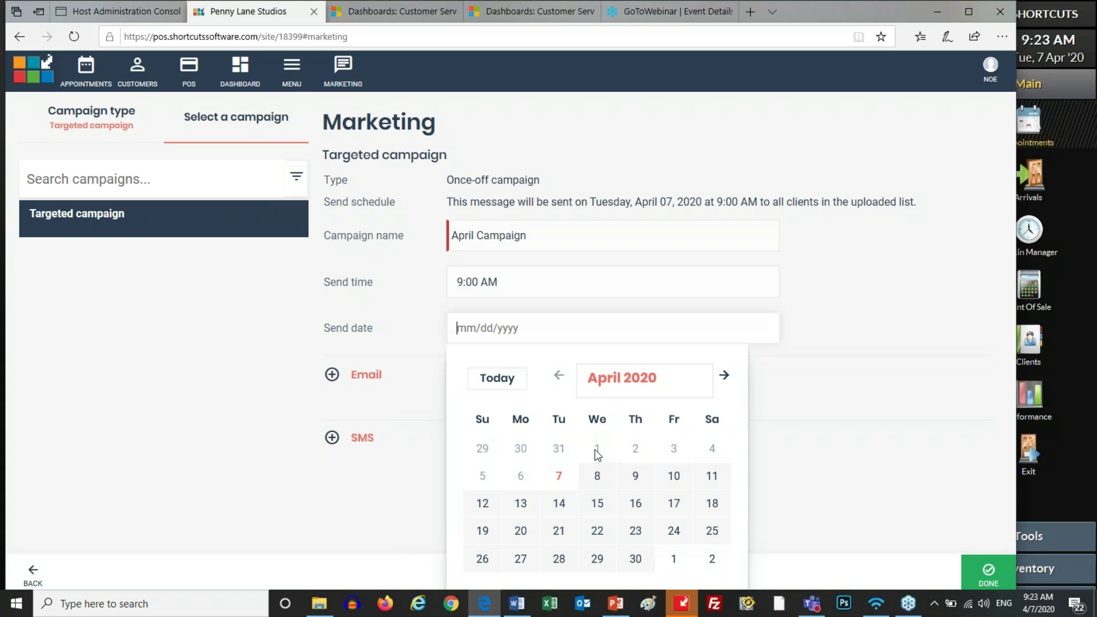
pyautogui.click(598, 479)
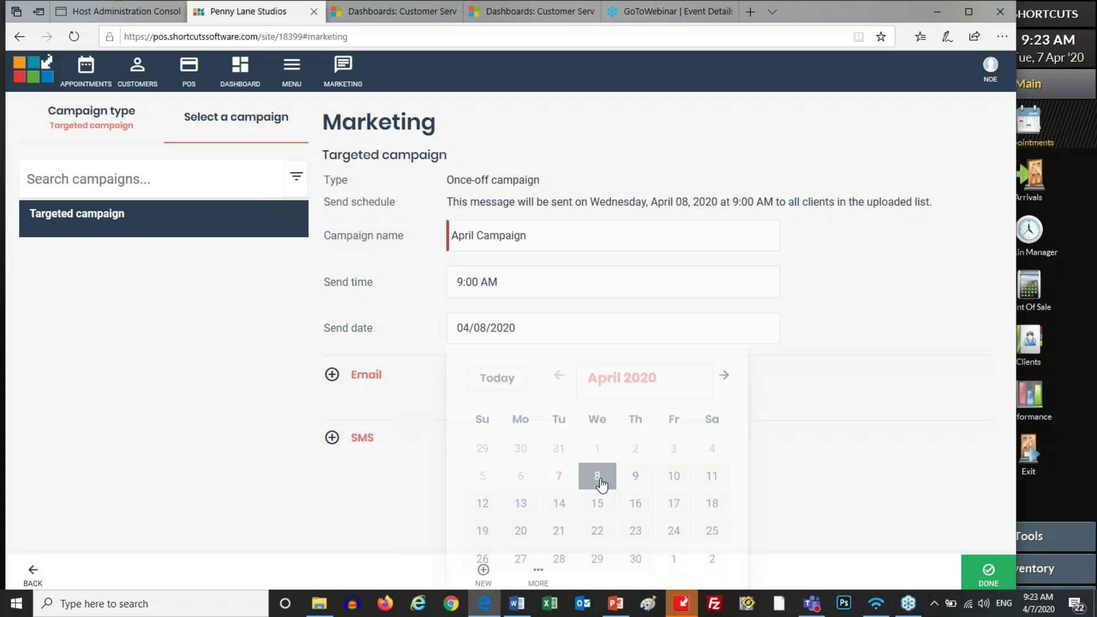
pyautogui.click(535, 235)
pyautogui.tripleClick(535, 235)
pyautogui.press('Tab')
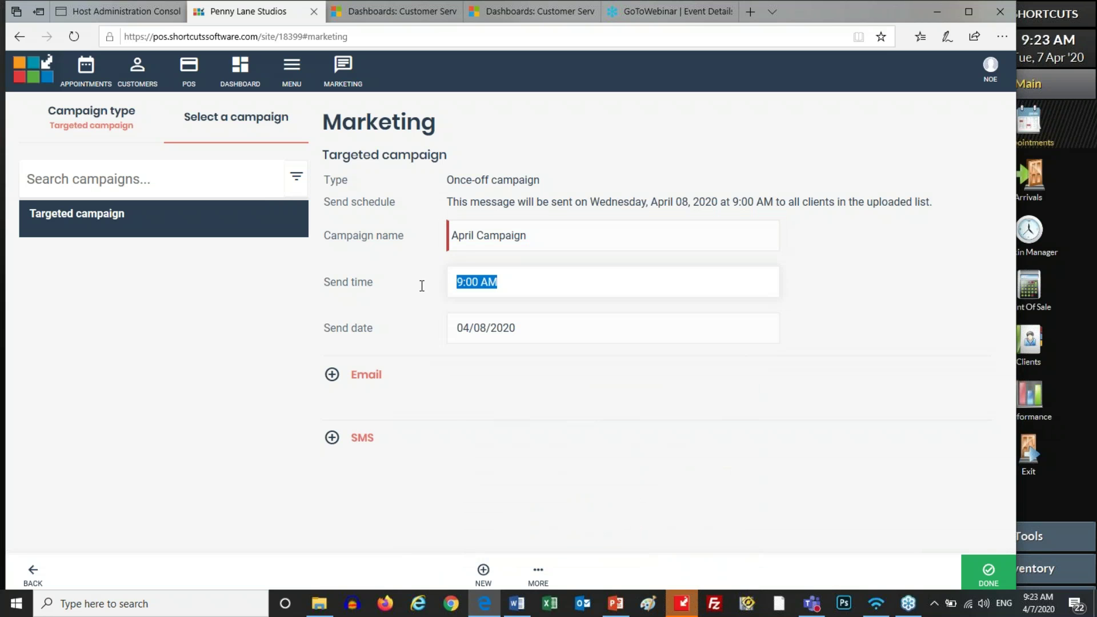
pyautogui.click(539, 338)
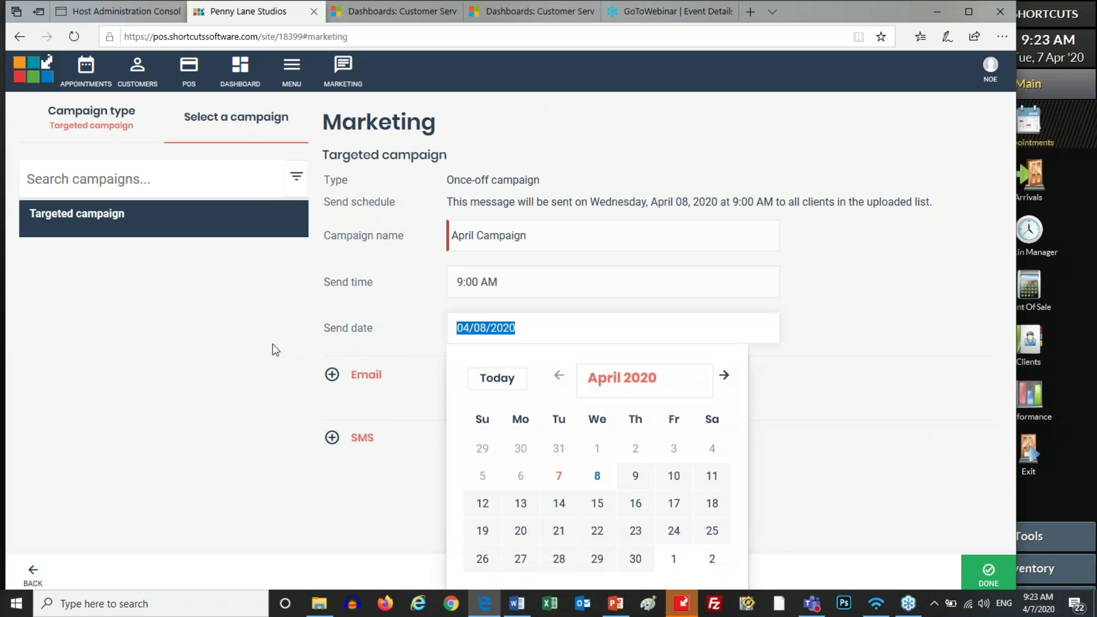
pyautogui.click(259, 359)
# Examine the campaign's Email section, then its SMS section down to the recipient list upload.
pyautogui.click(330, 379)
pyautogui.click(332, 380)
pyautogui.click(334, 379)
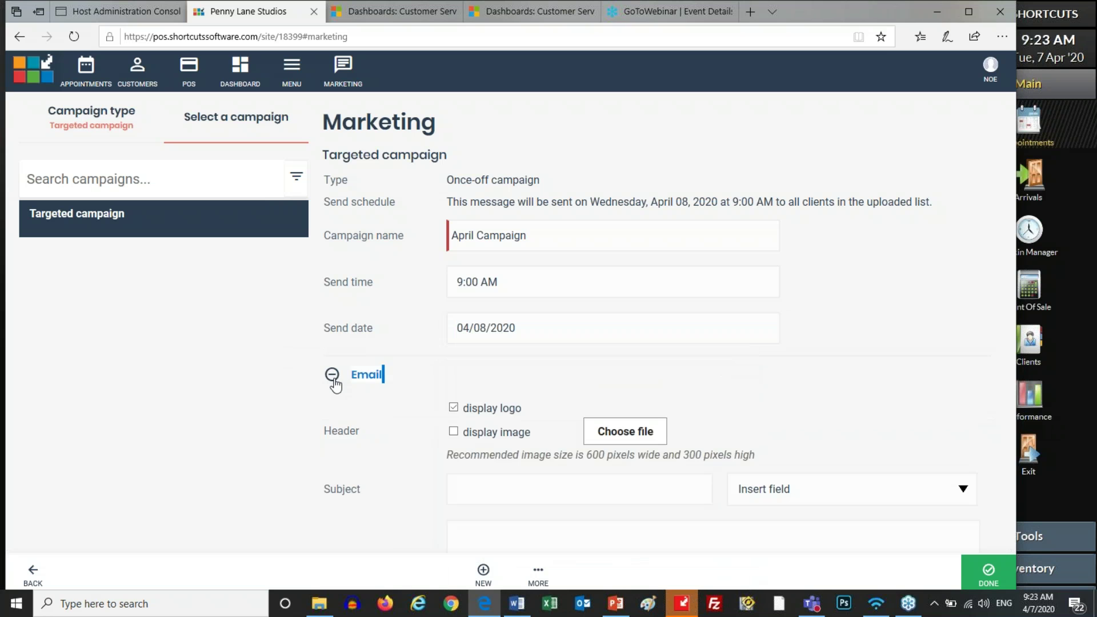
pyautogui.click(333, 378)
pyautogui.click(332, 438)
pyautogui.click(332, 441)
pyautogui.click(332, 441)
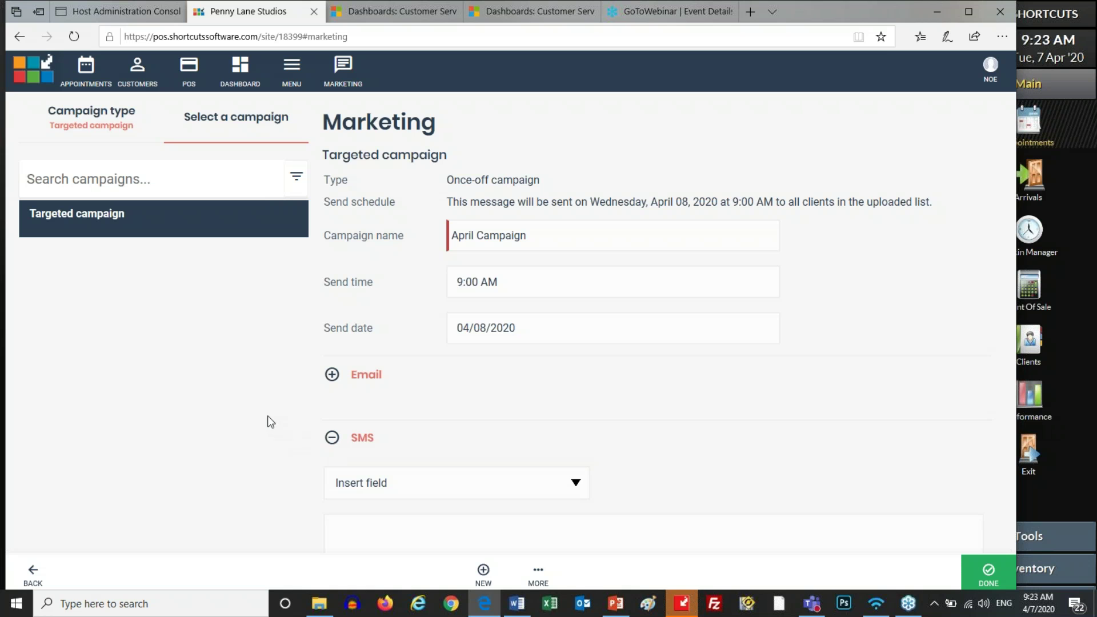
pyautogui.scroll(-4, 544, 405)
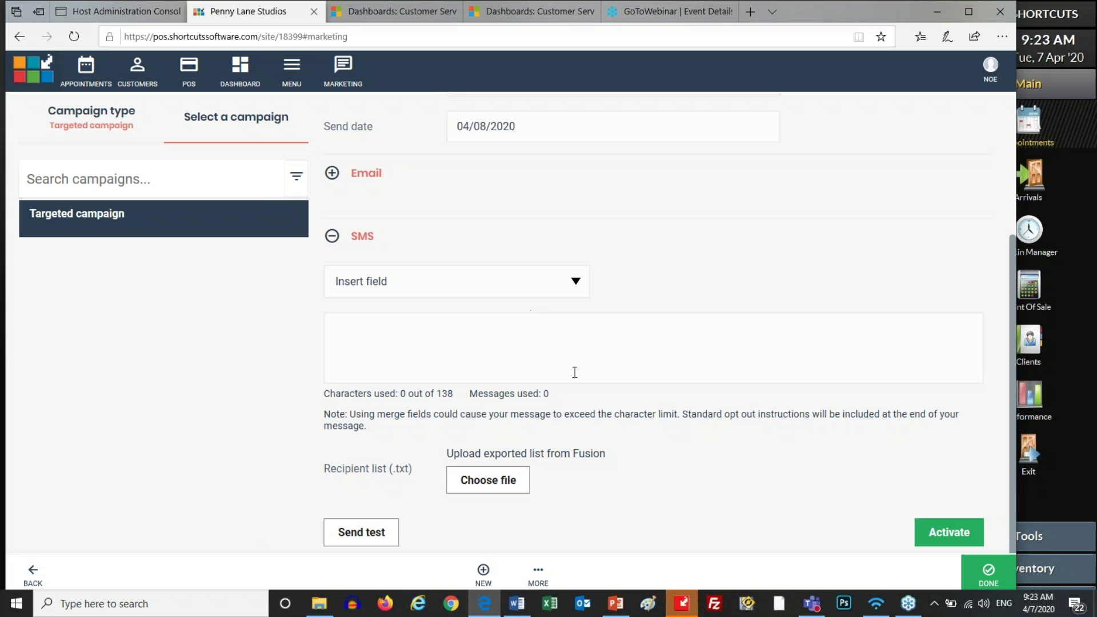
# Switch to the Shortcuts Fusion program and open its Marketing tool.
pyautogui.click(682, 603)
pyautogui.click(830, 441)
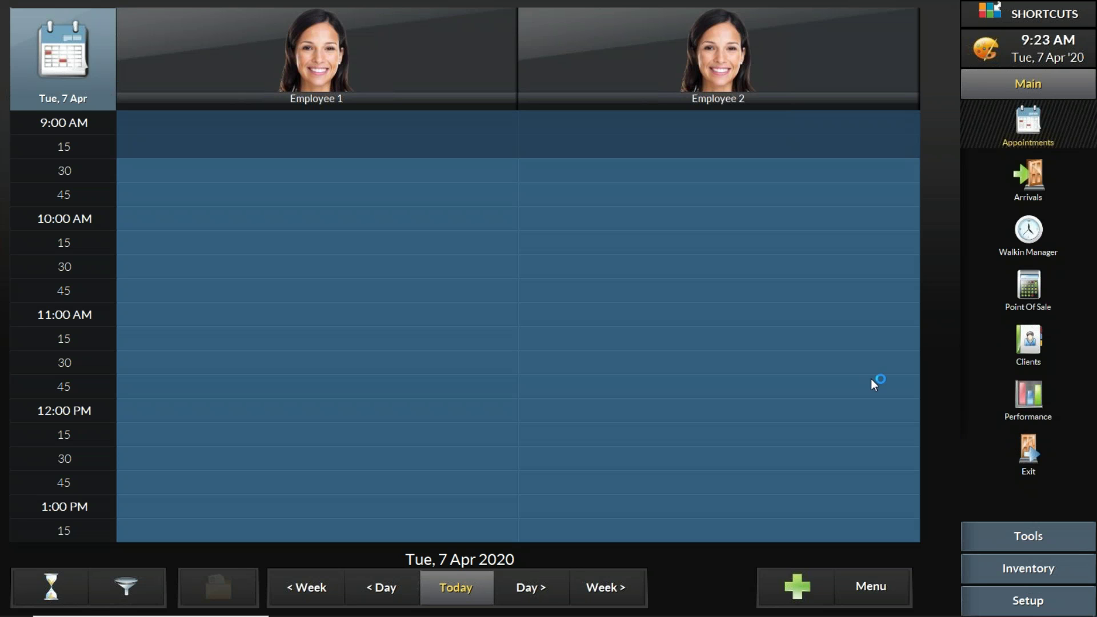
pyautogui.click(1027, 536)
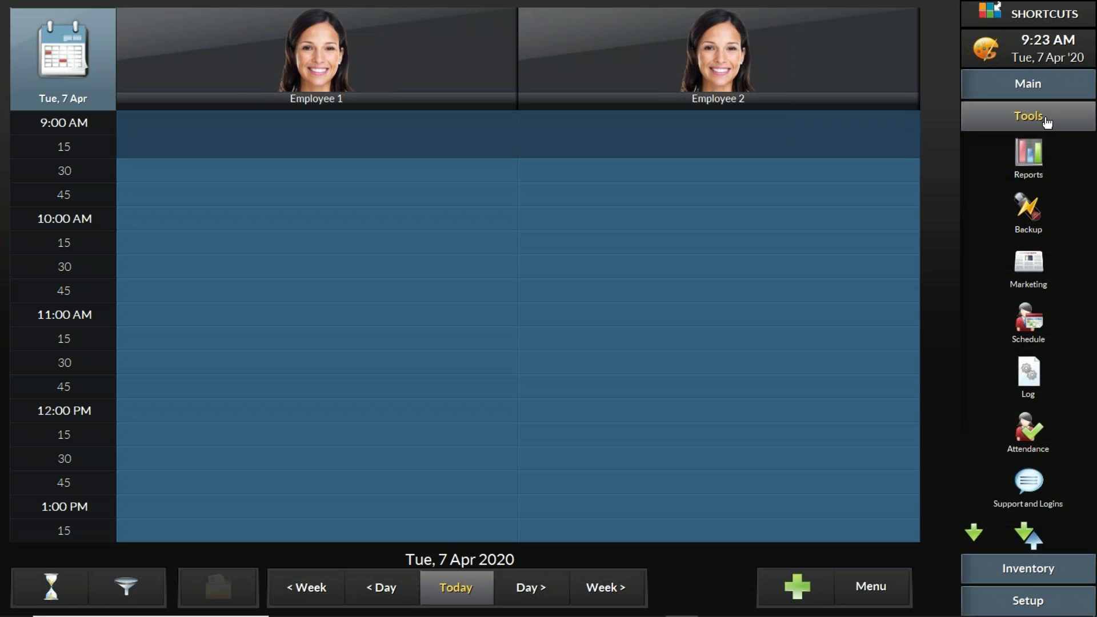
pyautogui.click(1029, 264)
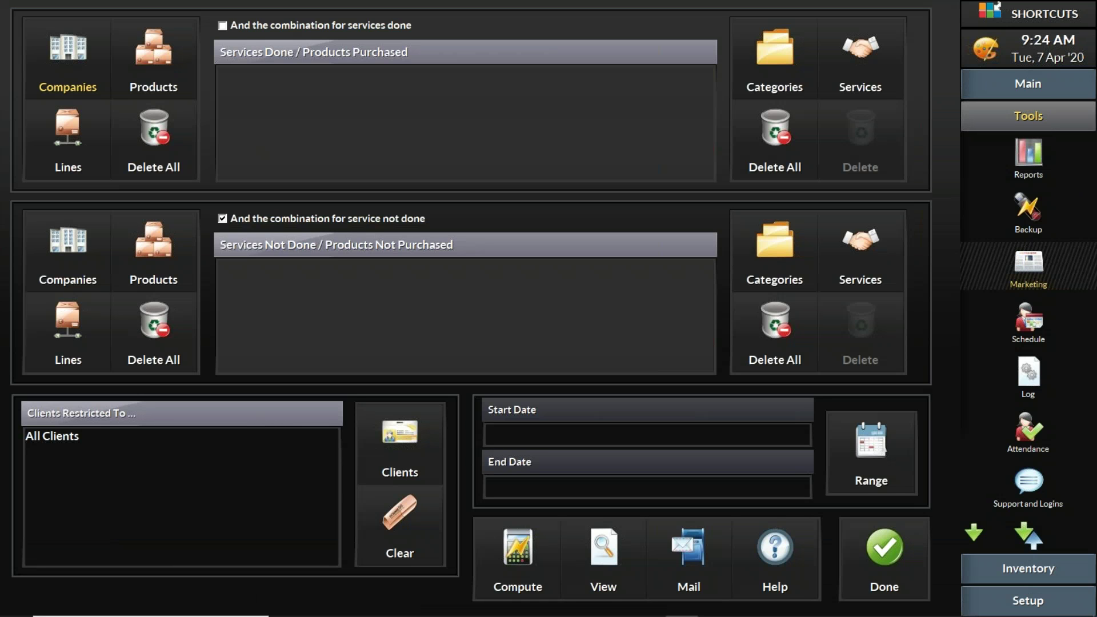
pyautogui.click(1050, 115)
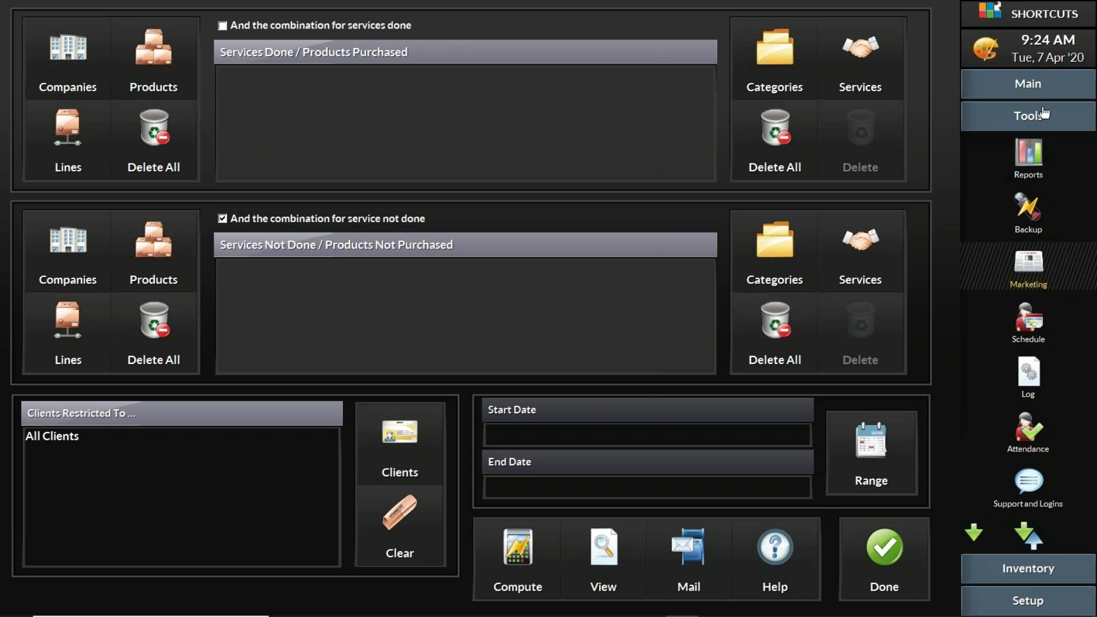
pyautogui.click(1043, 93)
pyautogui.click(1057, 539)
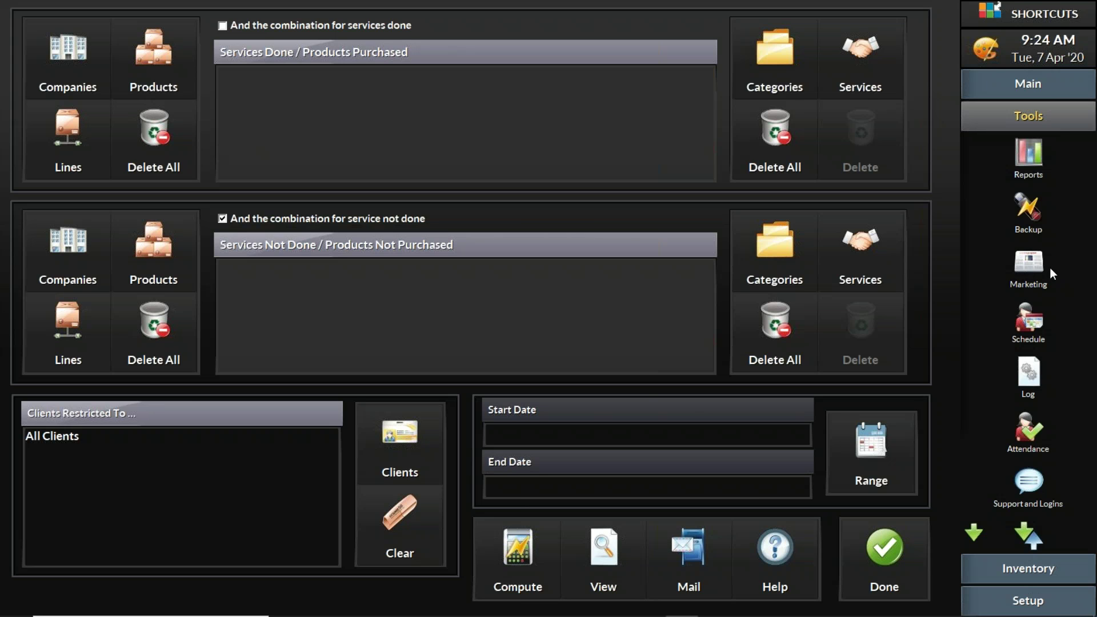
pyautogui.click(1042, 125)
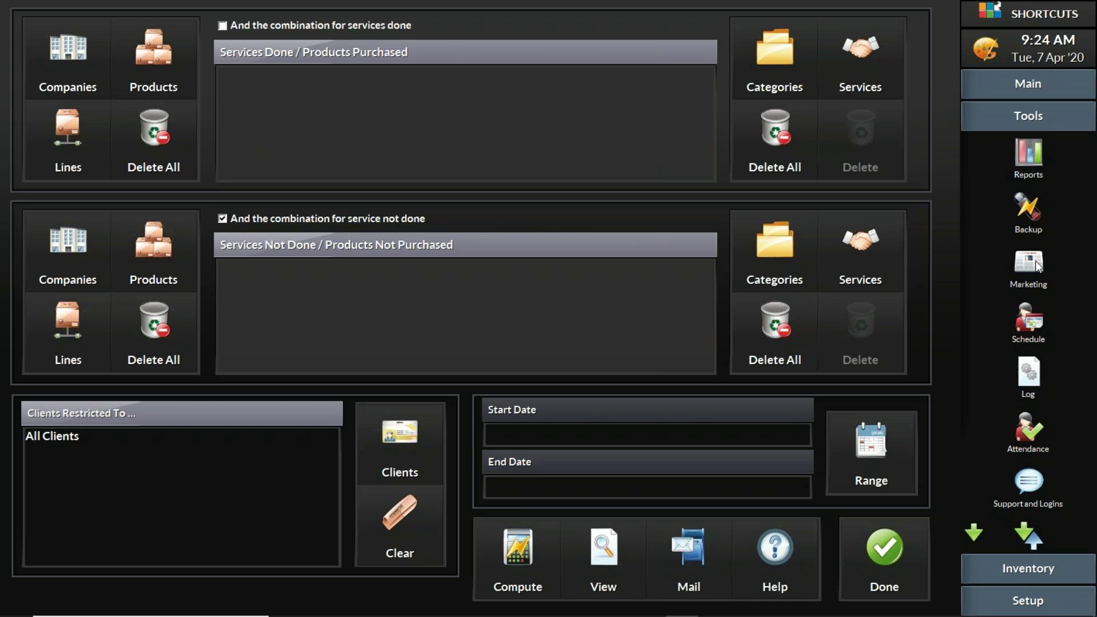
pyautogui.click(1035, 258)
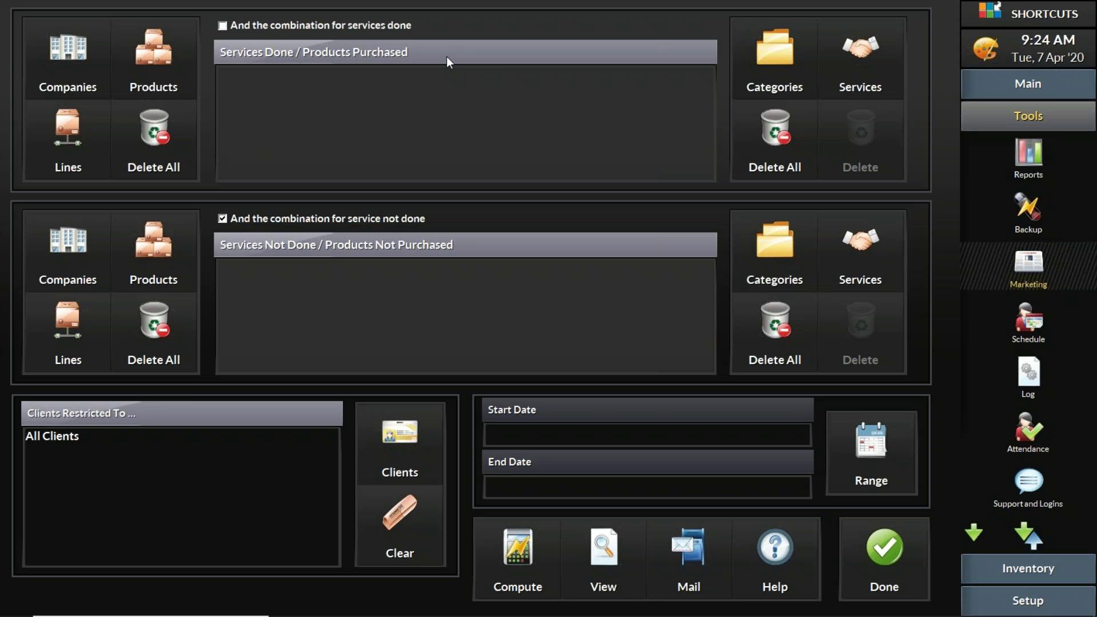
# Add the first twelve manicure services, from Acrylic fill to Gel colour application on Acrylic, to the Services Done criteria.
pyautogui.click(860, 50)
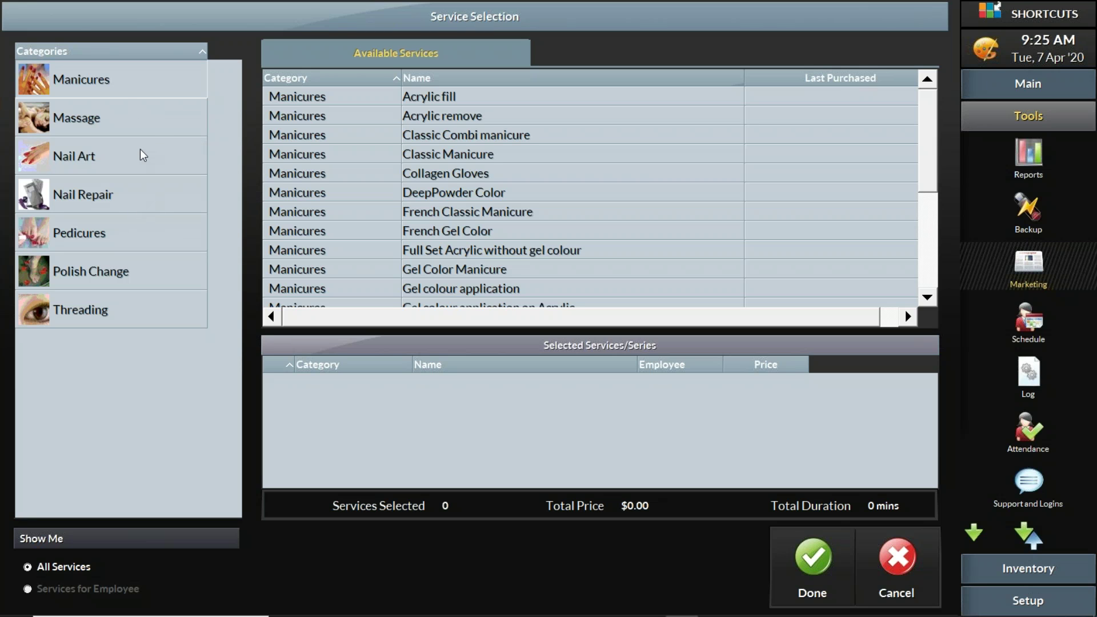
pyautogui.click(320, 103)
pyautogui.click(321, 114)
pyautogui.click(332, 139)
pyautogui.click(336, 154)
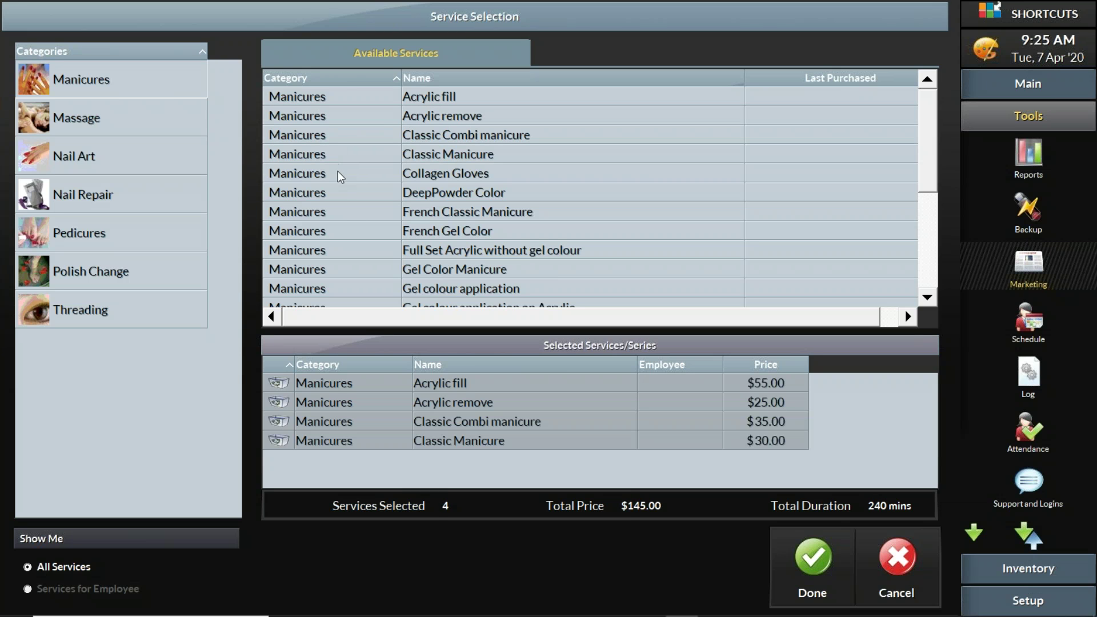
pyautogui.click(341, 175)
pyautogui.click(342, 194)
pyautogui.click(344, 212)
pyautogui.click(343, 231)
pyautogui.click(343, 251)
pyautogui.click(341, 271)
pyautogui.click(343, 286)
pyautogui.click(344, 307)
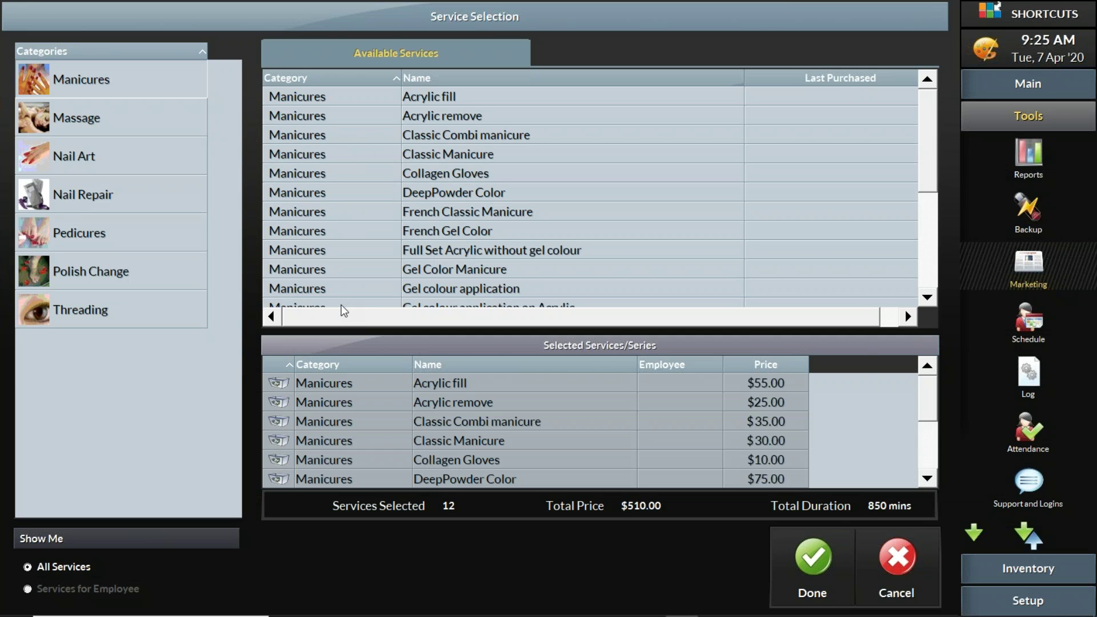
pyautogui.click(807, 560)
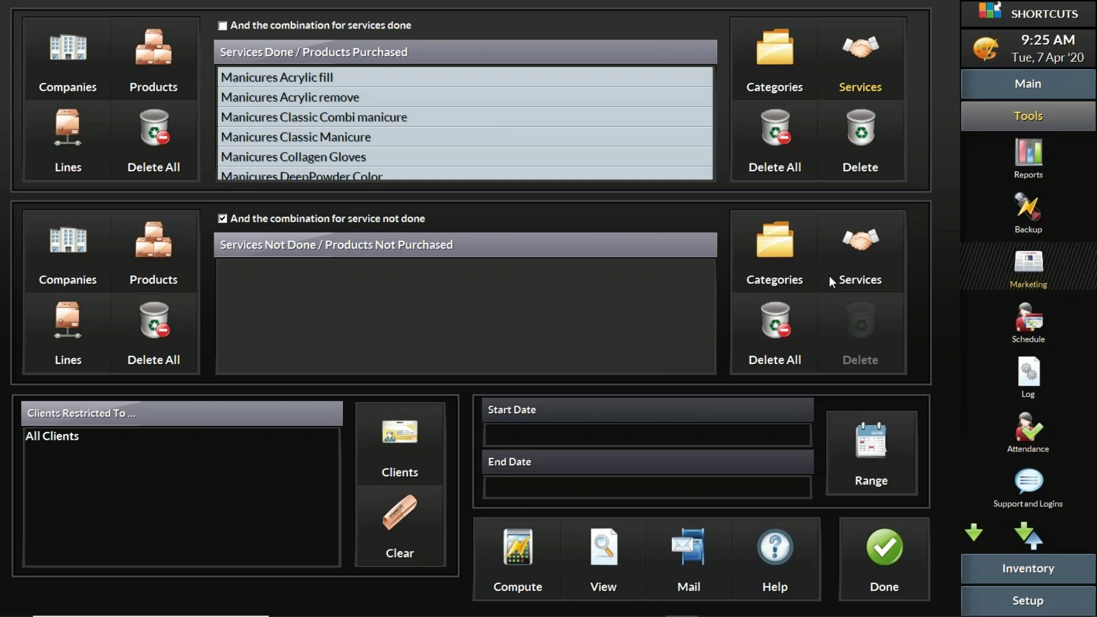
# Add the first twelve pedicure services, from Callus treatment to Jelly Spa, to the Services Not Done criteria and compute the matching clients.
pyautogui.click(853, 264)
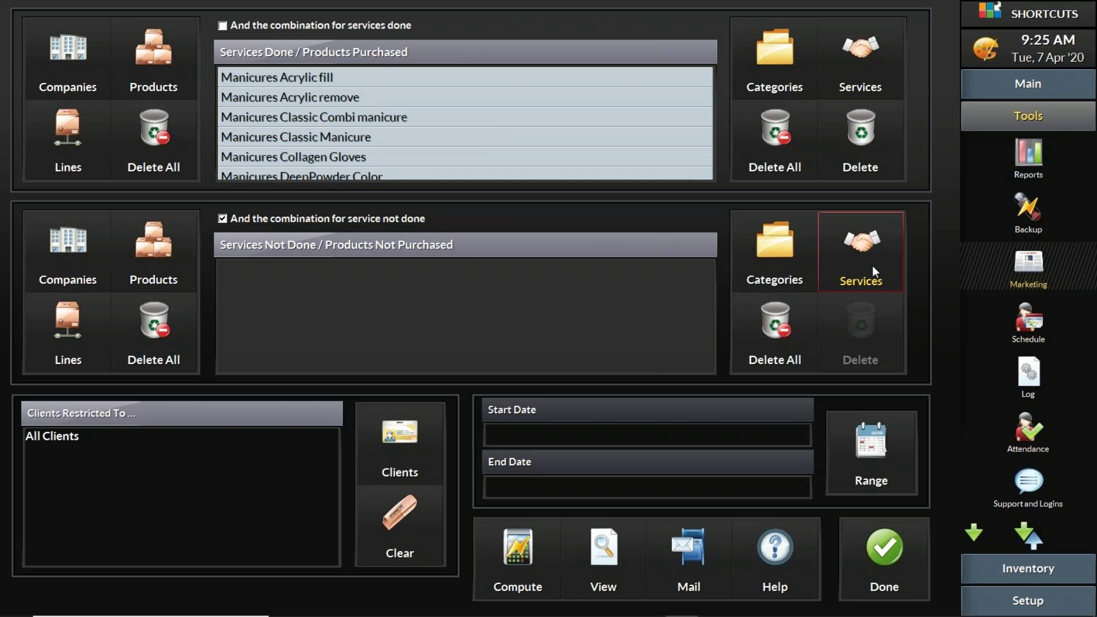
pyautogui.click(854, 266)
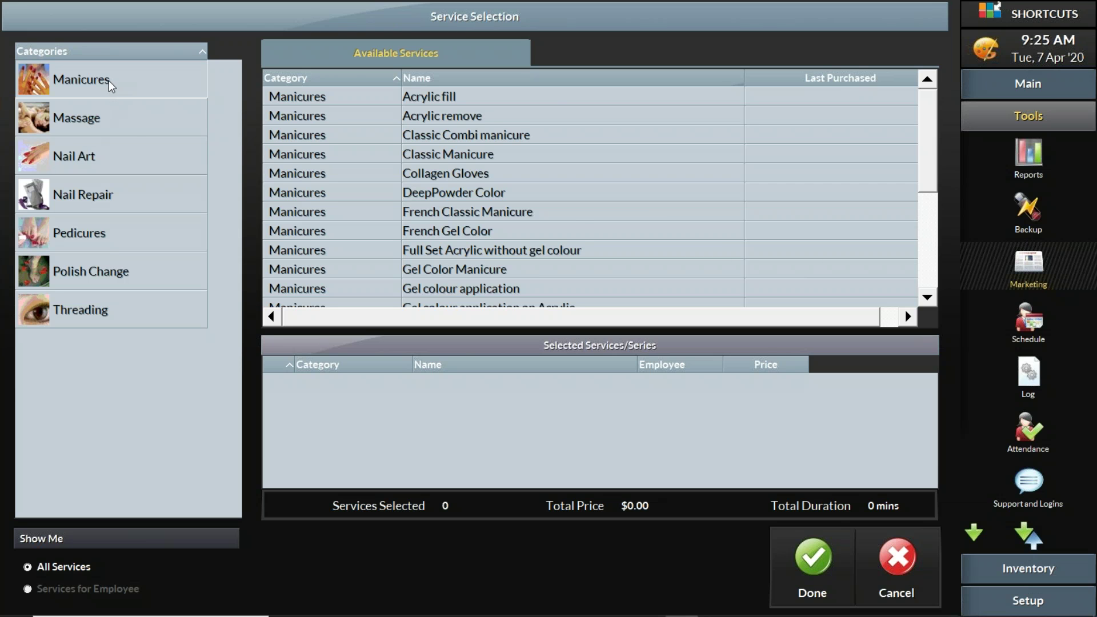
pyautogui.click(105, 239)
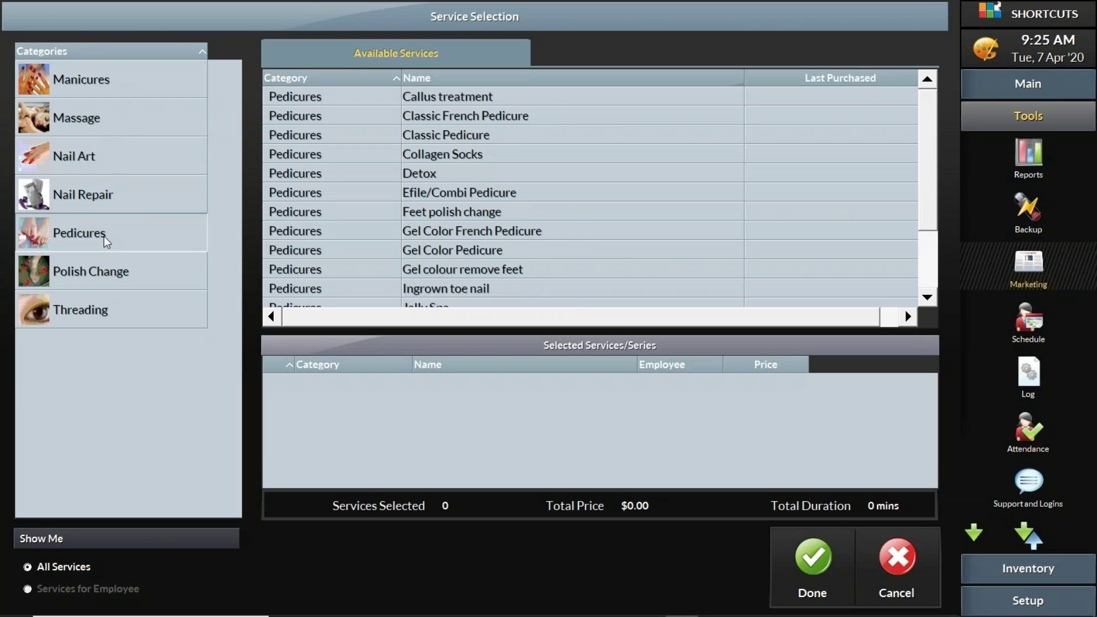
pyautogui.click(340, 97)
pyautogui.click(341, 120)
pyautogui.click(341, 137)
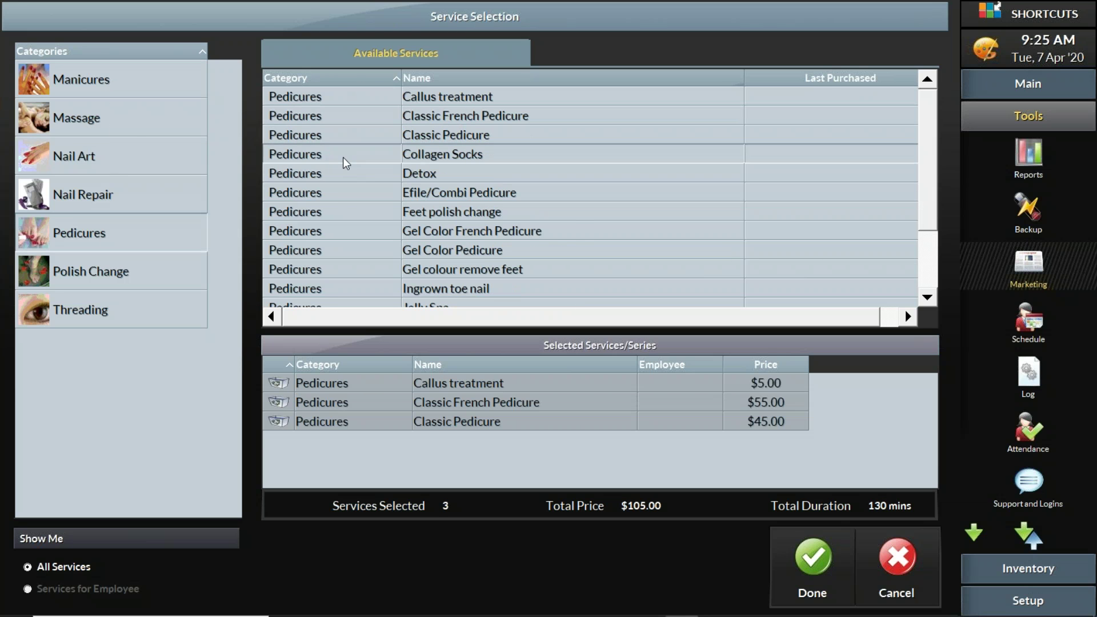
pyautogui.click(345, 155)
pyautogui.click(344, 177)
pyautogui.click(343, 194)
pyautogui.click(344, 214)
pyautogui.click(343, 232)
pyautogui.click(344, 251)
pyautogui.click(343, 270)
pyautogui.click(342, 289)
pyautogui.click(337, 307)
pyautogui.click(813, 567)
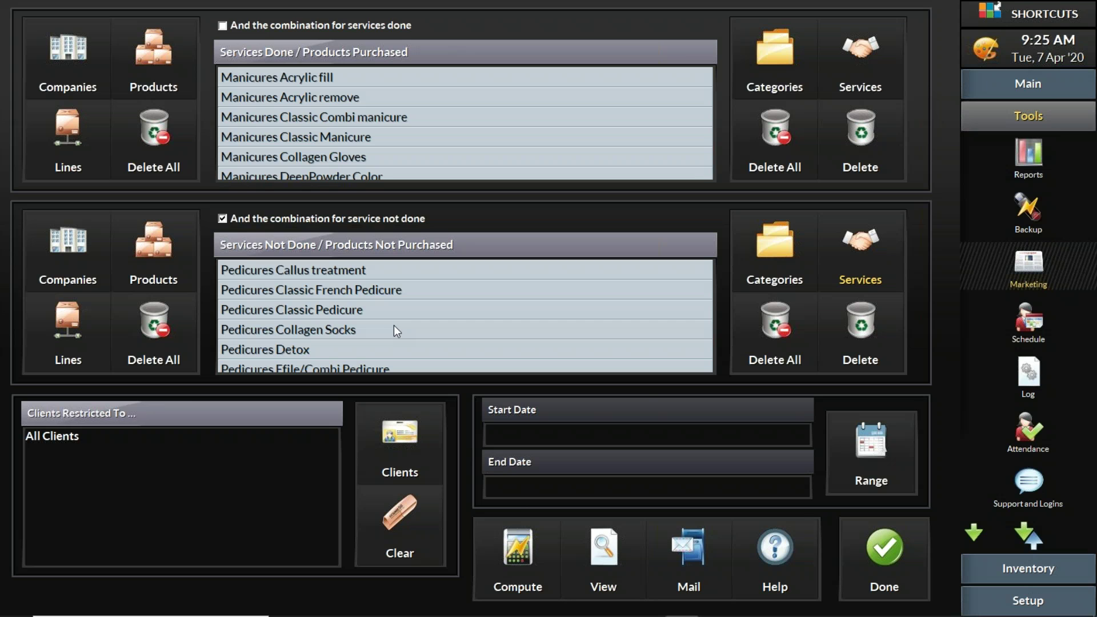
pyautogui.click(521, 543)
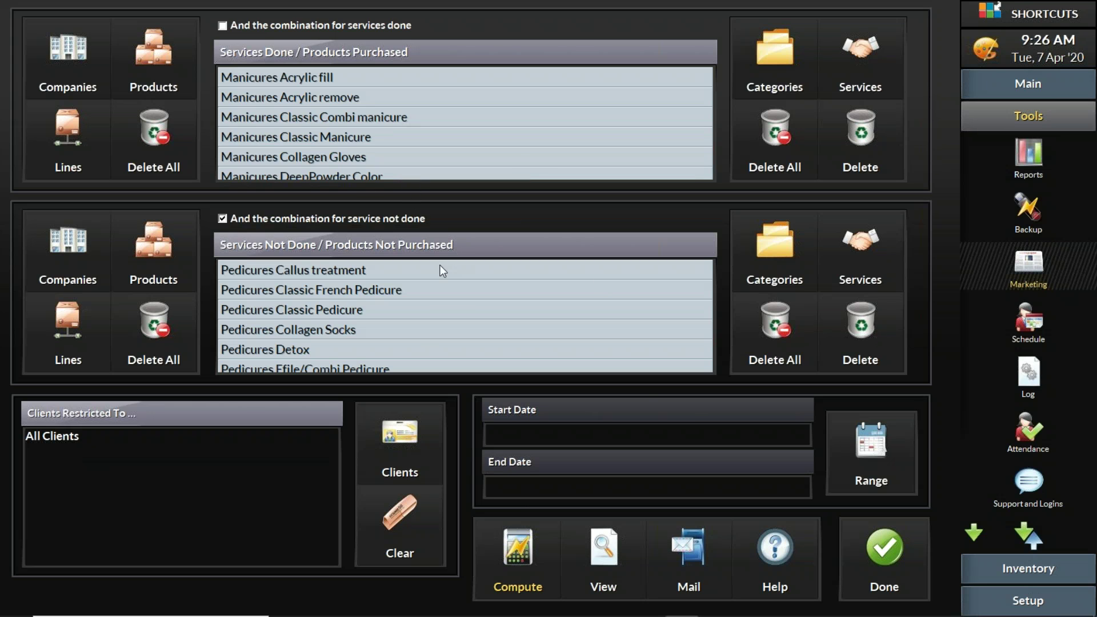
# Clear all services from both the Services Done and Services Not Done criteria.
pyautogui.click(407, 447)
pyautogui.click(856, 138)
pyautogui.click(760, 142)
pyautogui.click(775, 331)
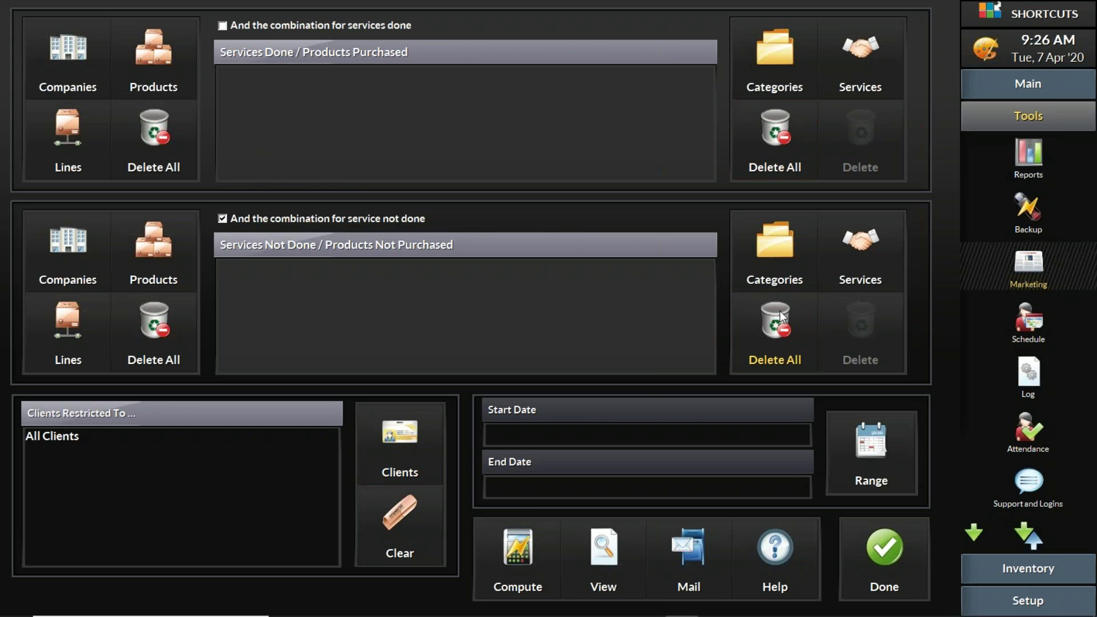
# Open the client restrictions and review the choices for preferred employee, club/program, occupation and referral.
pyautogui.click(397, 445)
pyautogui.click(395, 438)
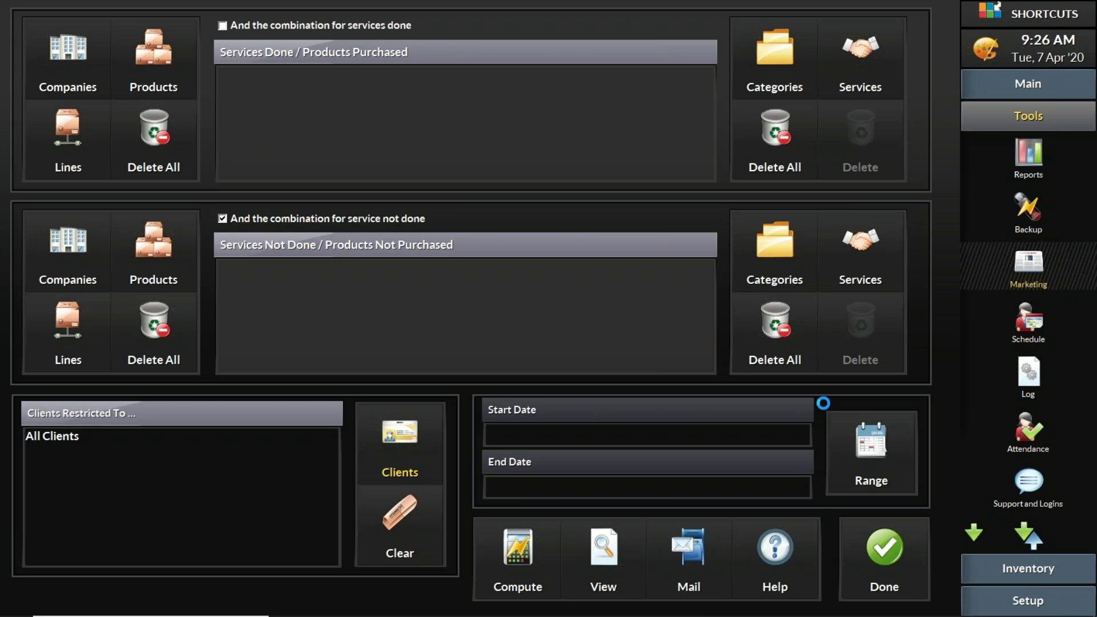
pyautogui.click(832, 434)
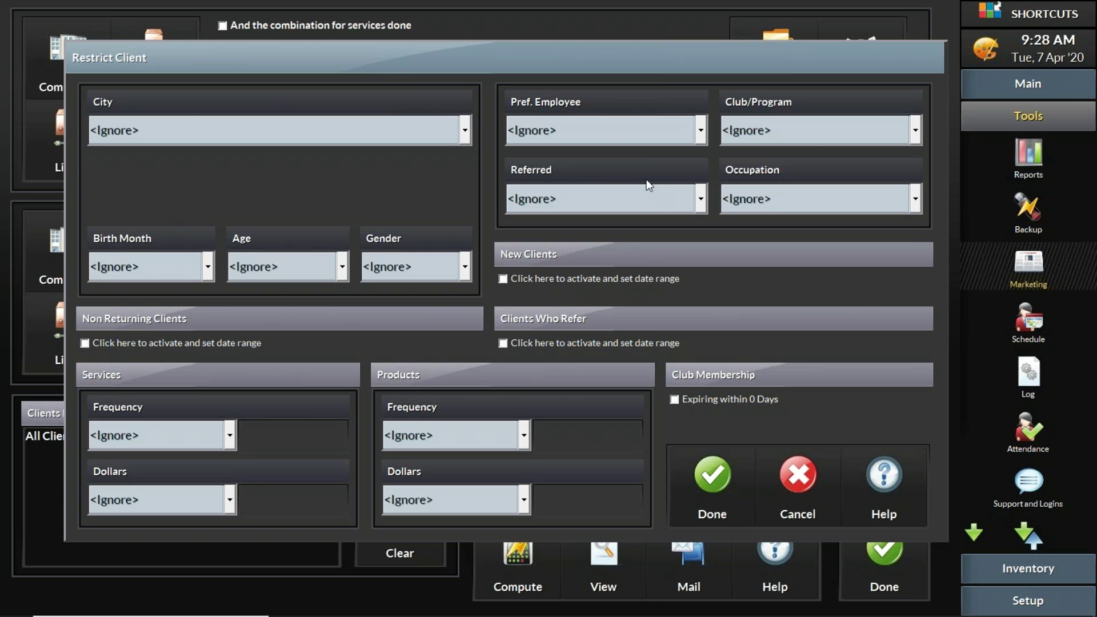
pyautogui.click(691, 135)
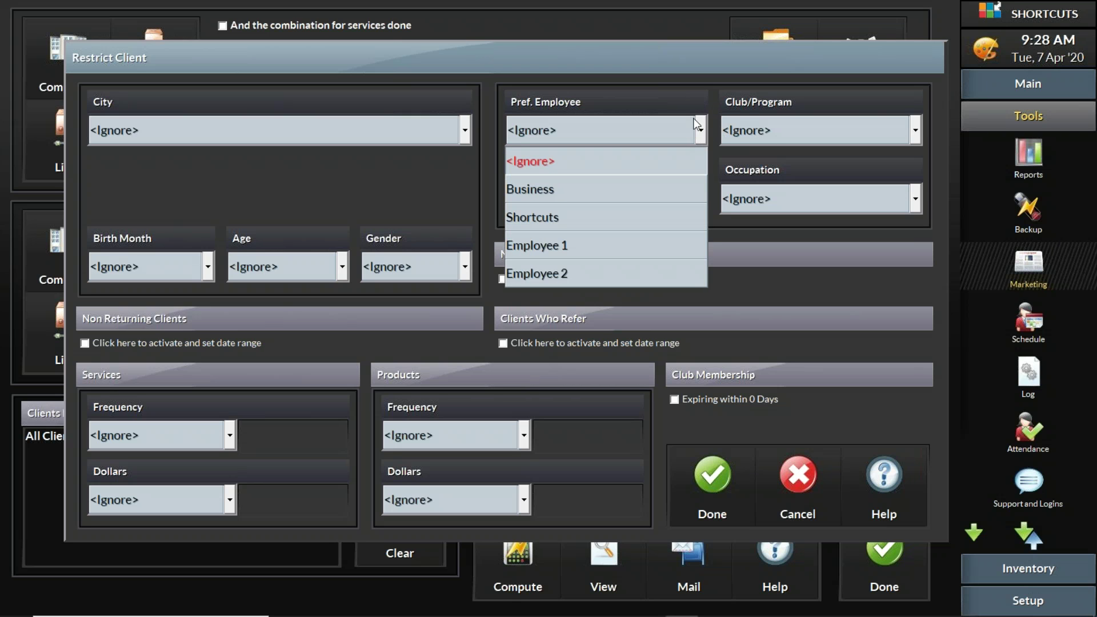
pyautogui.click(756, 123)
pyautogui.click(758, 124)
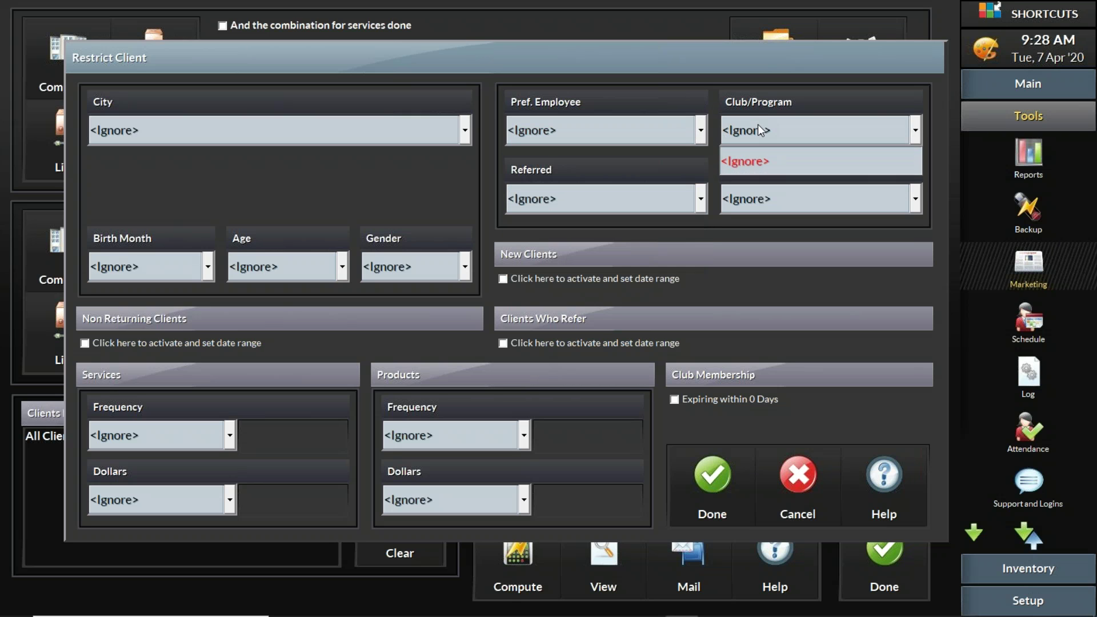
pyautogui.click(747, 205)
pyautogui.click(747, 203)
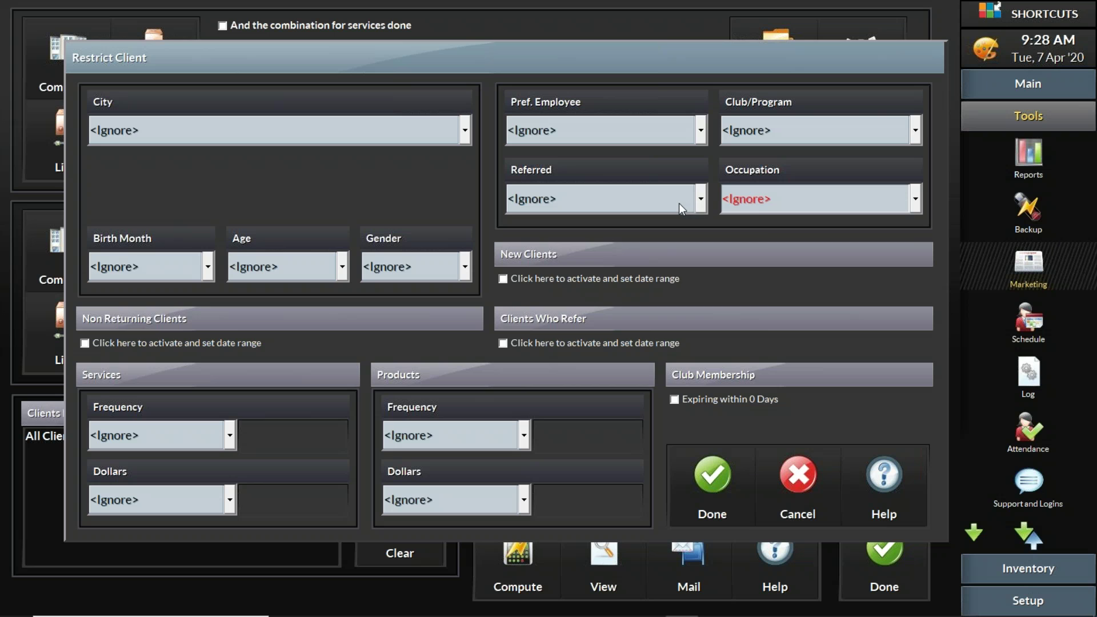
pyautogui.click(679, 203)
pyautogui.click(678, 203)
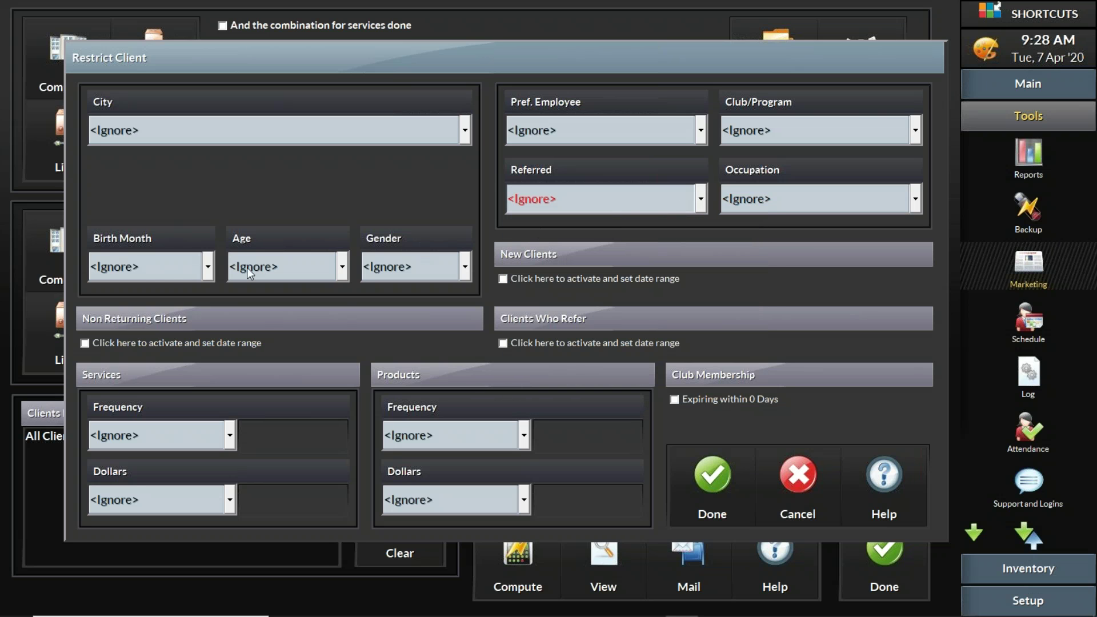
# Review the birth month, age, gender and referral restriction choices, and cancel the client restrictions.
pyautogui.click(153, 273)
pyautogui.click(153, 273)
pyautogui.click(313, 273)
pyautogui.click(313, 273)
pyautogui.click(393, 268)
pyautogui.click(395, 266)
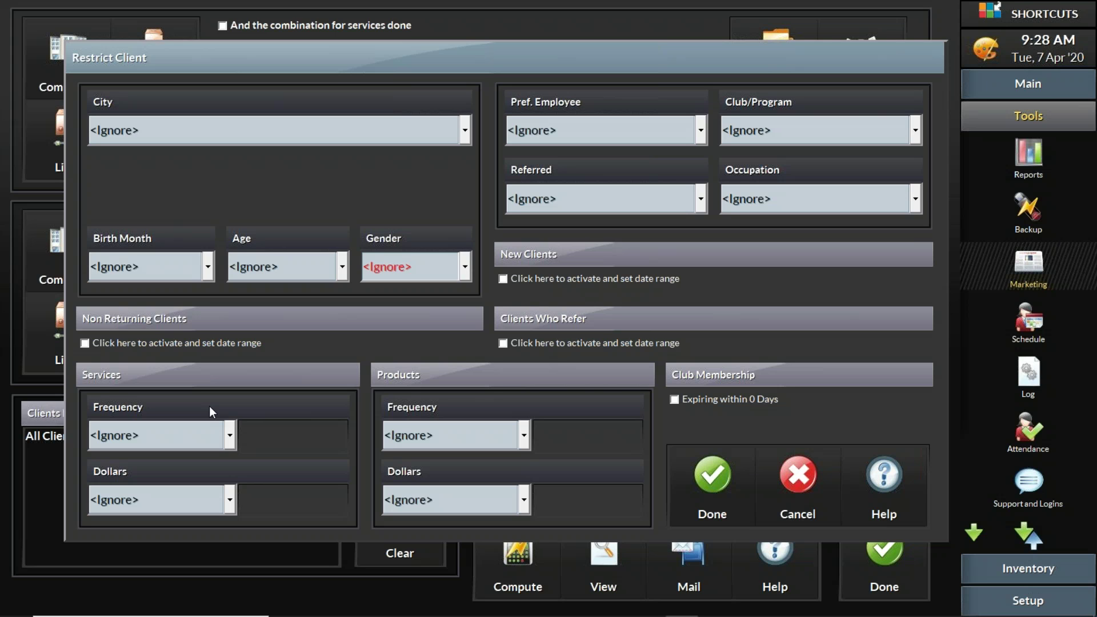
pyautogui.click(657, 204)
pyautogui.click(657, 204)
pyautogui.click(804, 489)
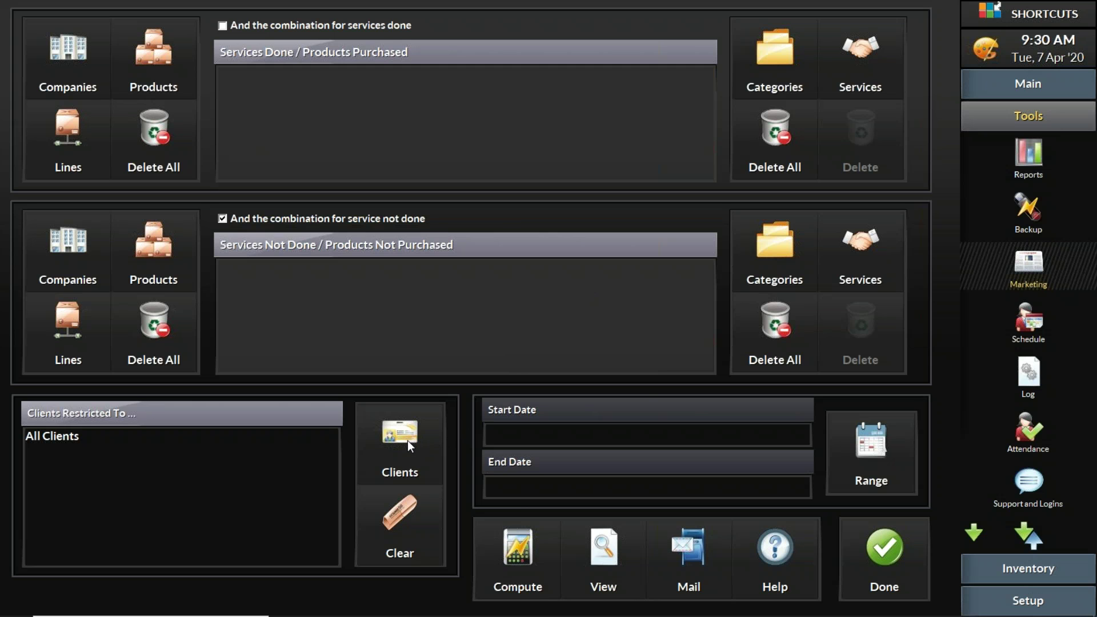
# Add the first eight manicure services, from Acrylic fill to French Gel Color, to the Services Done criteria.
pyautogui.click(846, 47)
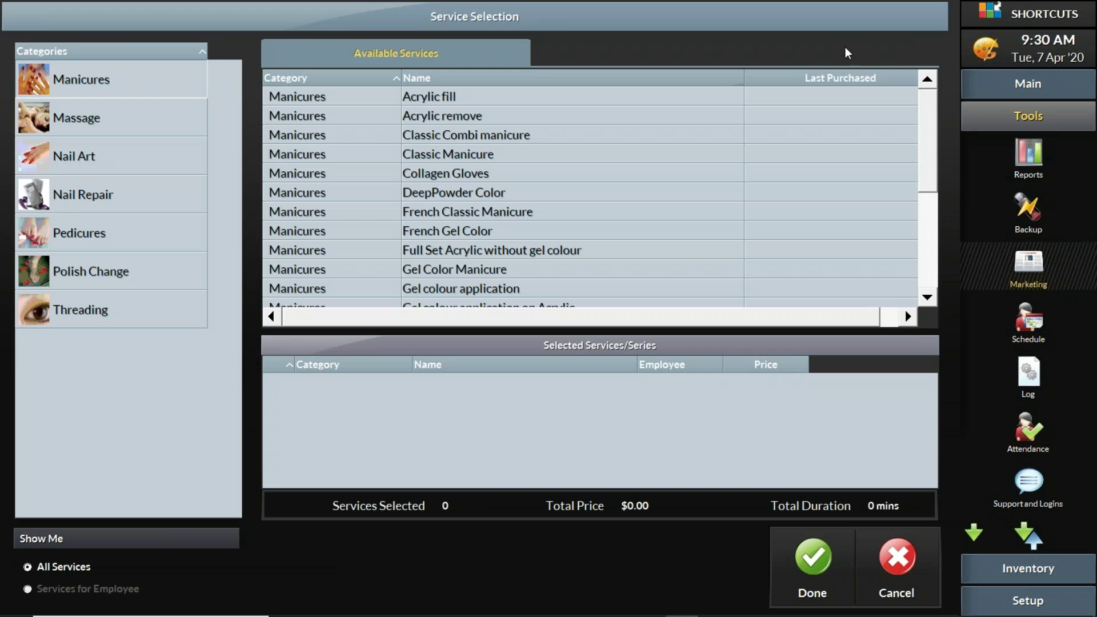
pyautogui.click(298, 97)
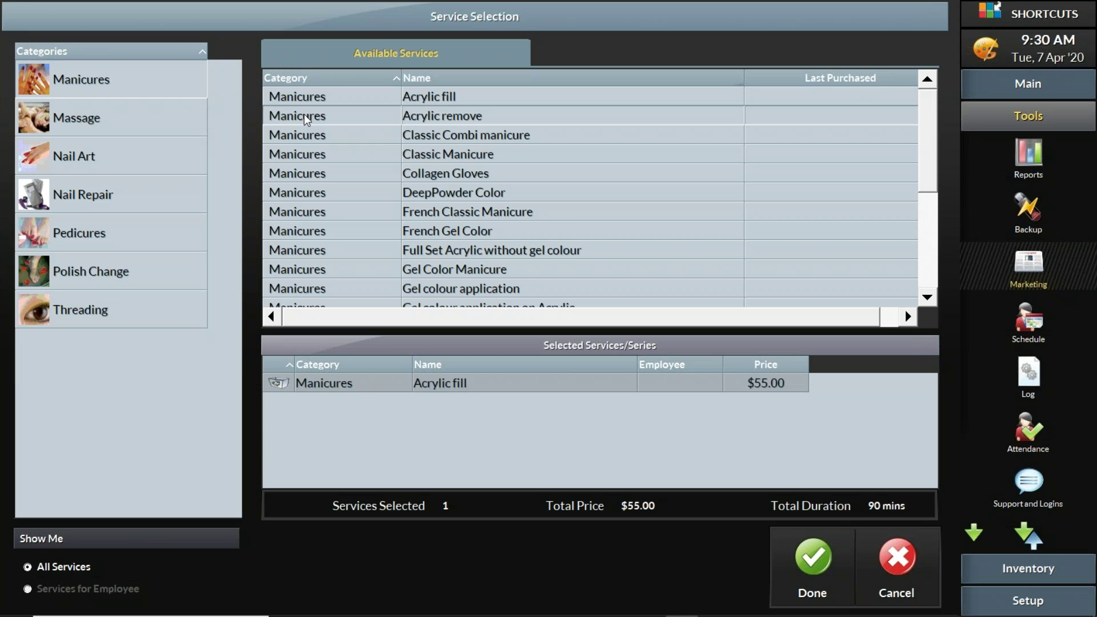
pyautogui.click(304, 116)
pyautogui.click(313, 135)
pyautogui.click(314, 155)
pyautogui.click(318, 173)
pyautogui.click(320, 193)
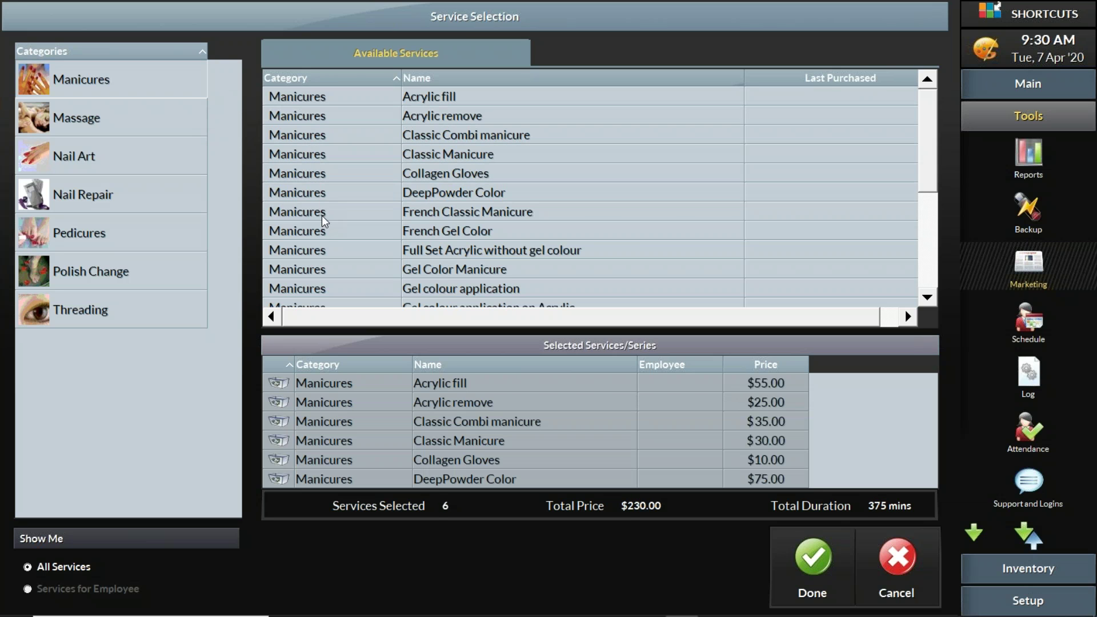
pyautogui.click(320, 211)
pyautogui.click(320, 230)
pyautogui.click(811, 558)
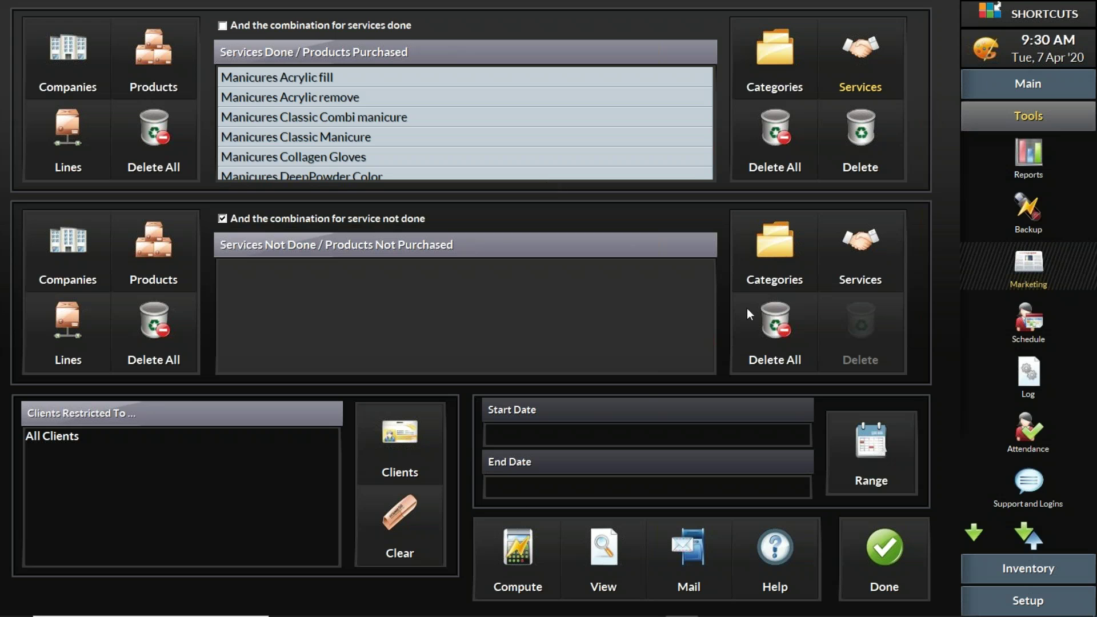
# Add the first five pedicure services, from Callus treatment to Detox, to the Services Not Done criteria.
pyautogui.click(845, 248)
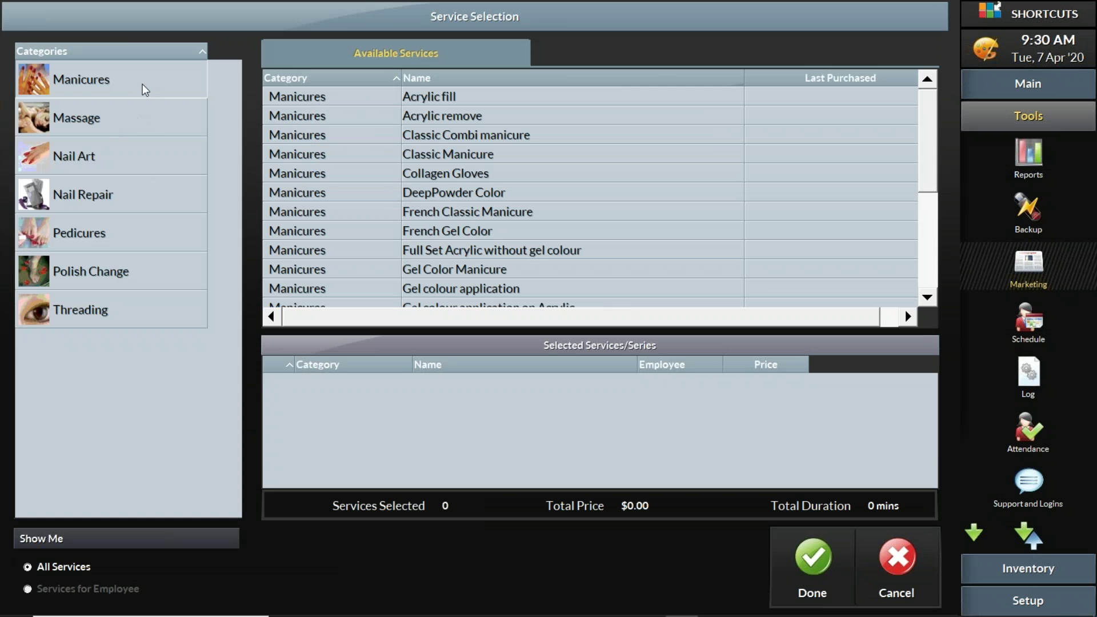
pyautogui.click(117, 240)
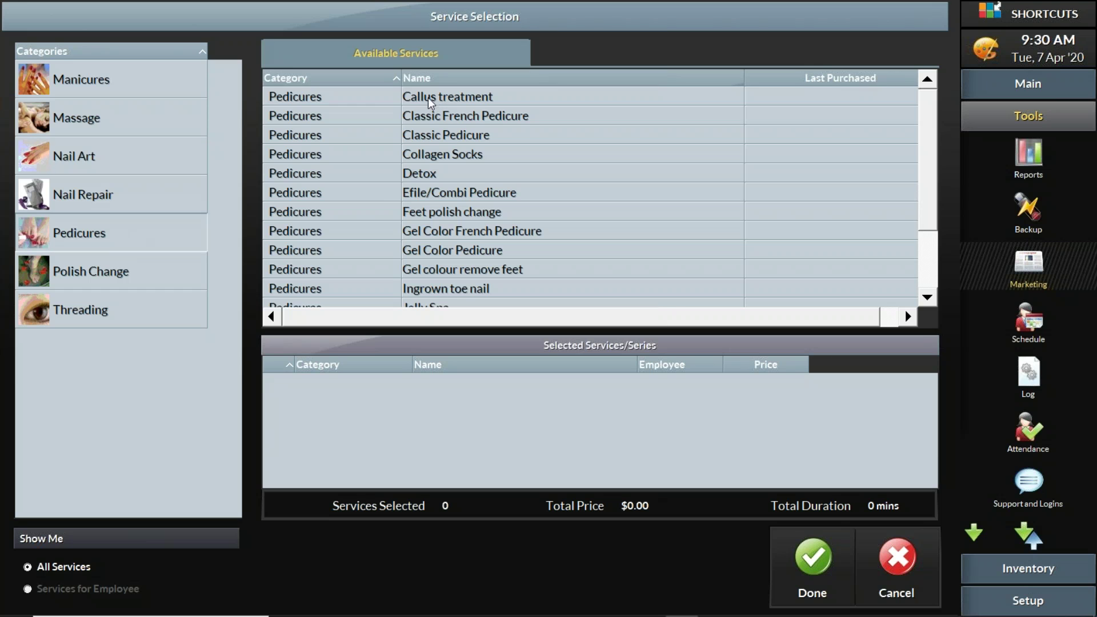
pyautogui.click(367, 99)
pyautogui.click(366, 117)
pyautogui.click(363, 136)
pyautogui.click(360, 159)
pyautogui.click(362, 175)
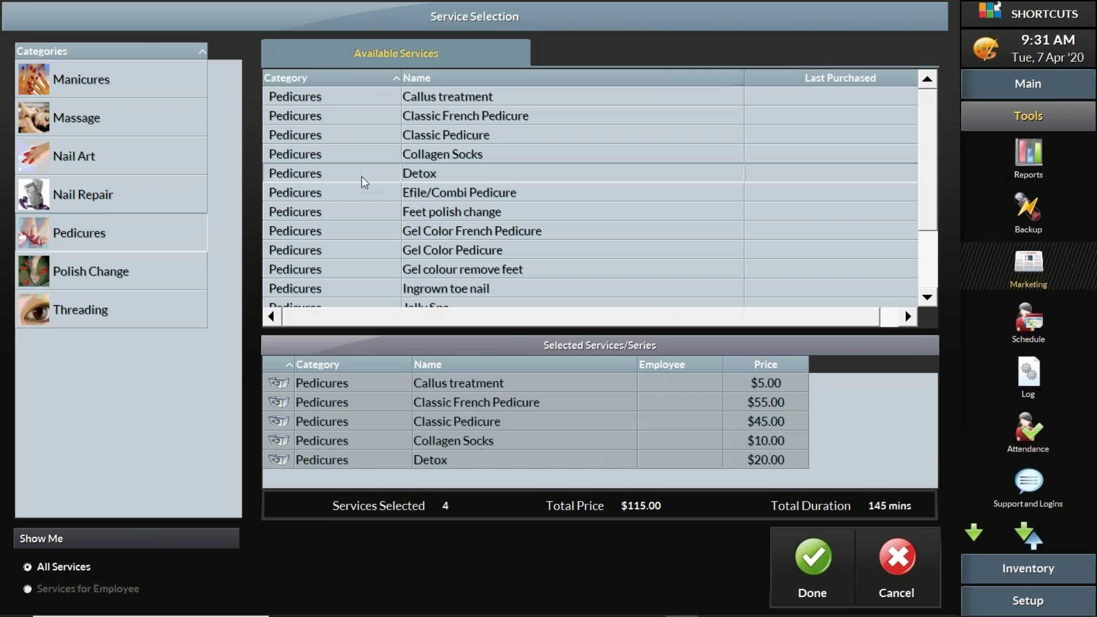
pyautogui.click(812, 563)
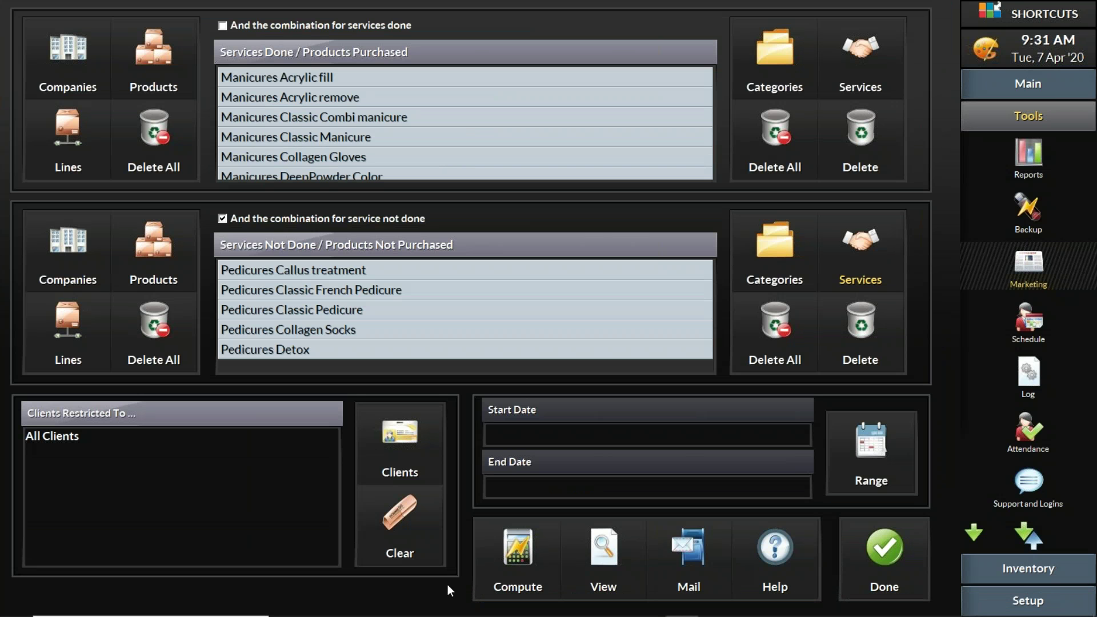
# Compute the clients matching the manicure and pedicure criteria and close the resulting client list.
pyautogui.click(513, 561)
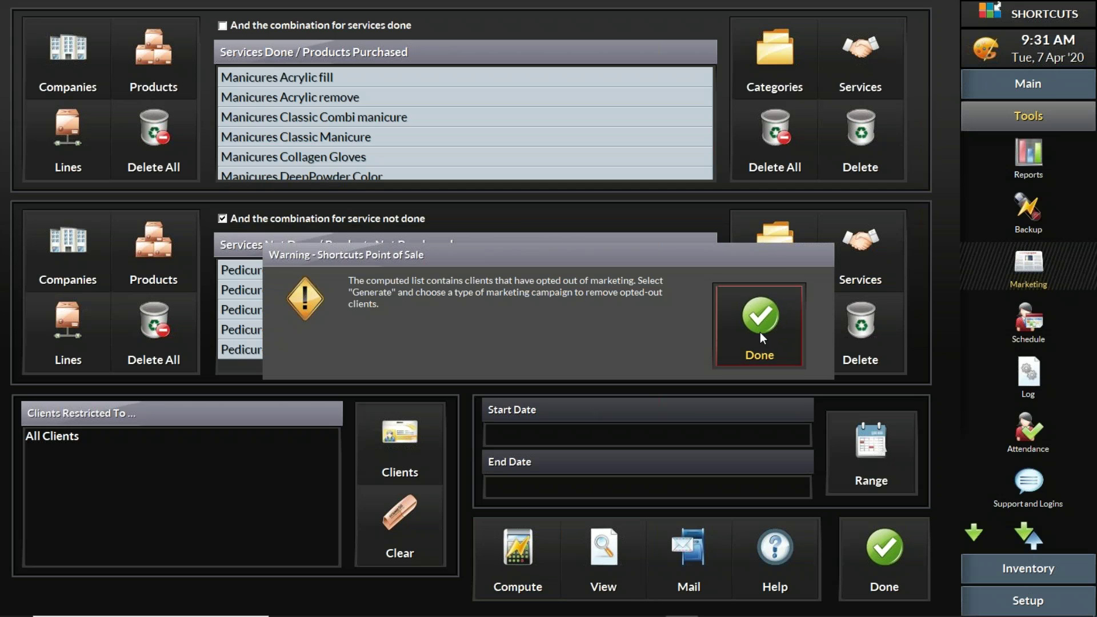
pyautogui.click(760, 331)
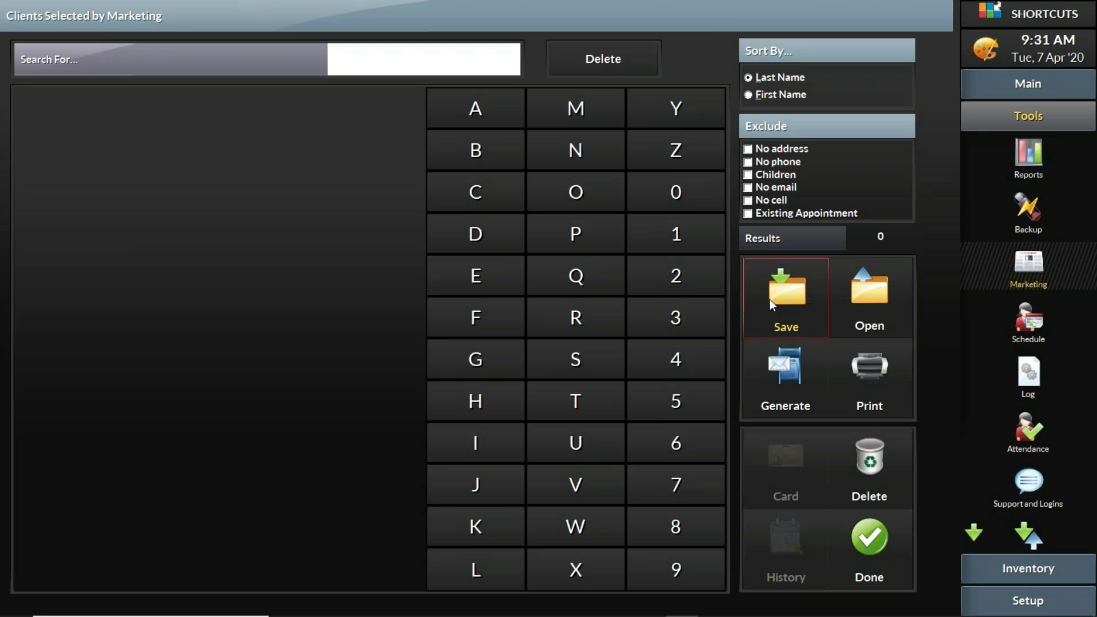
pyautogui.click(857, 544)
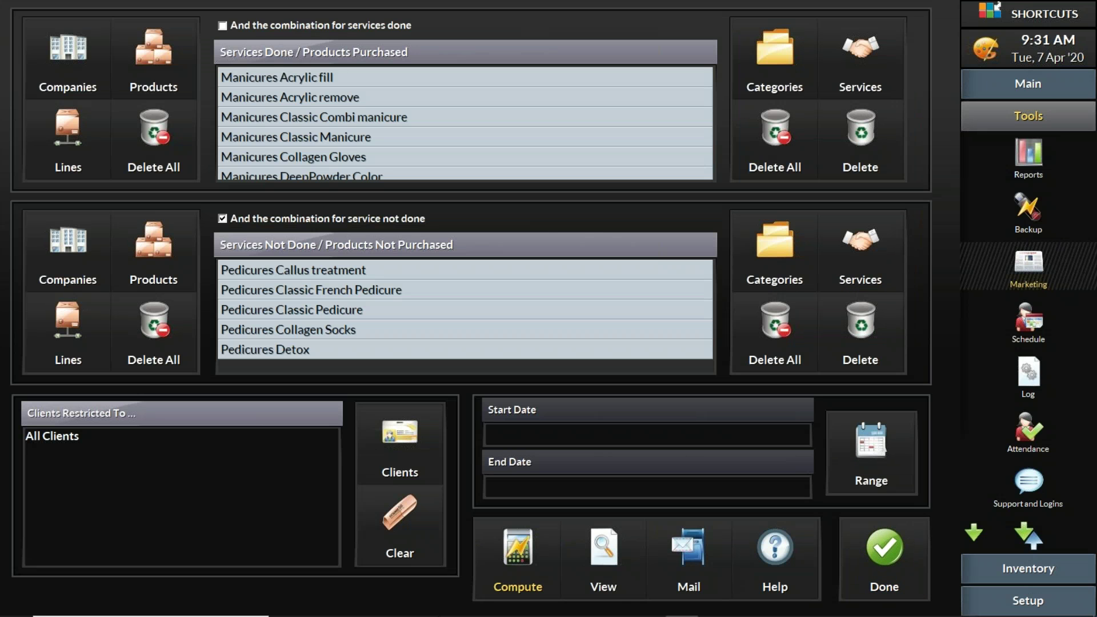
# Switch to the targeted campaign page in the browser and review its campaign name, send time and send date.
pyautogui.click(486, 609)
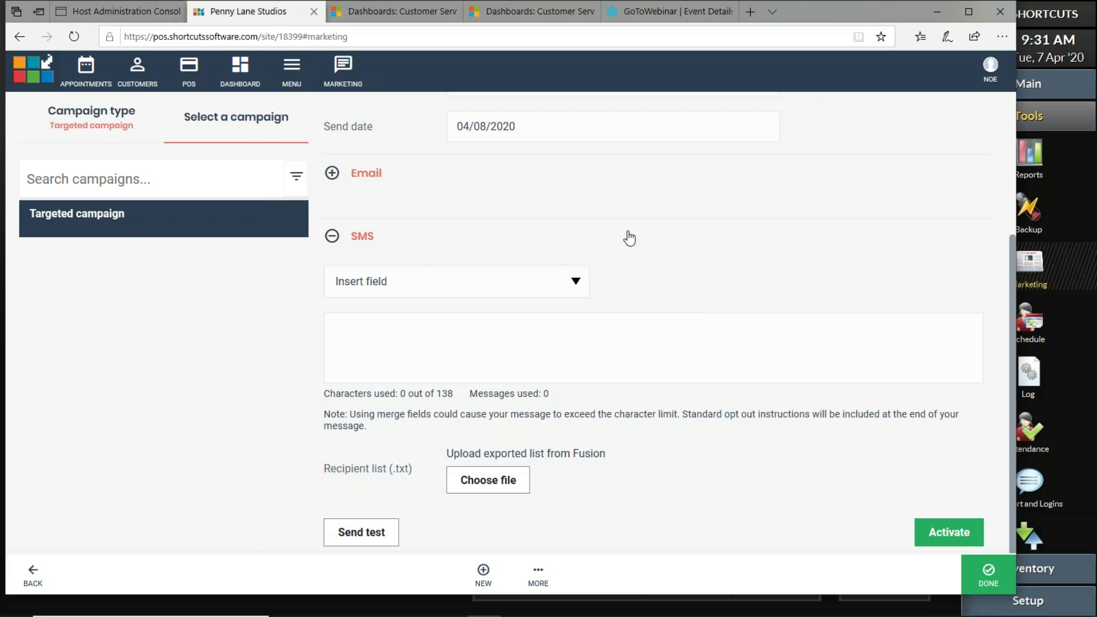
pyautogui.click(428, 330)
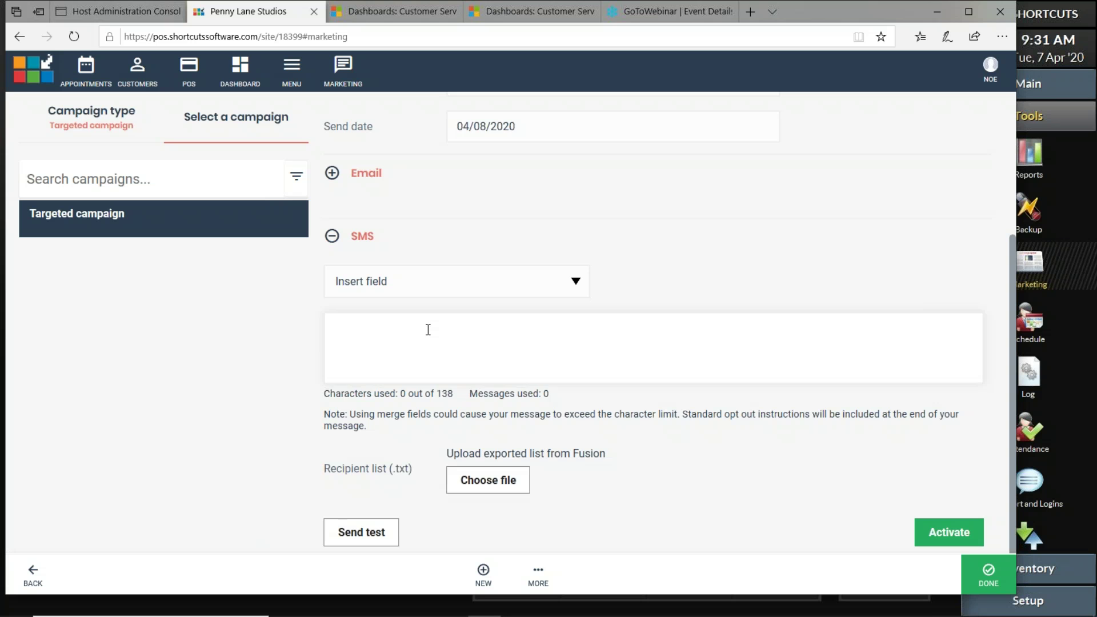
pyautogui.scroll(4, 407, 324)
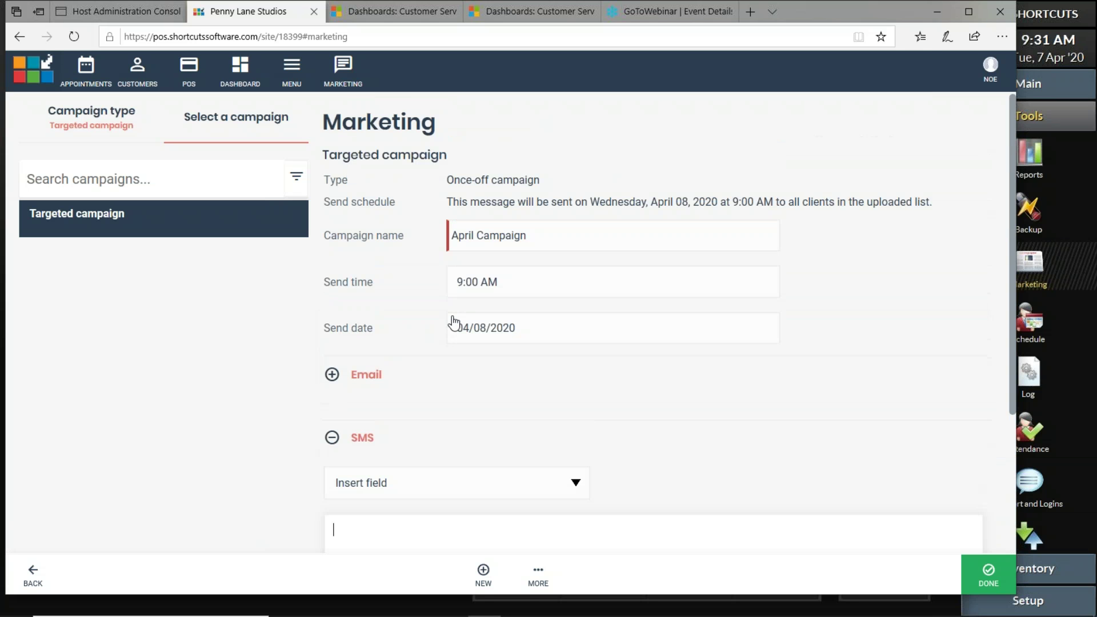
pyautogui.moveTo(550, 237); pyautogui.dragTo(415, 231)
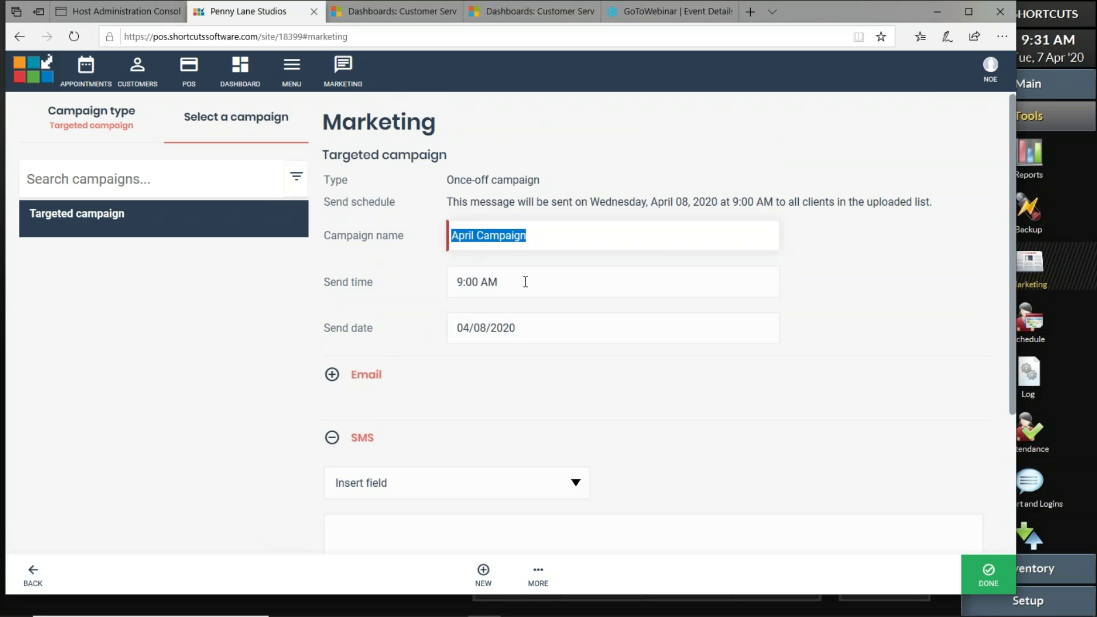
pyautogui.press('Tab')
pyautogui.press('Tab')
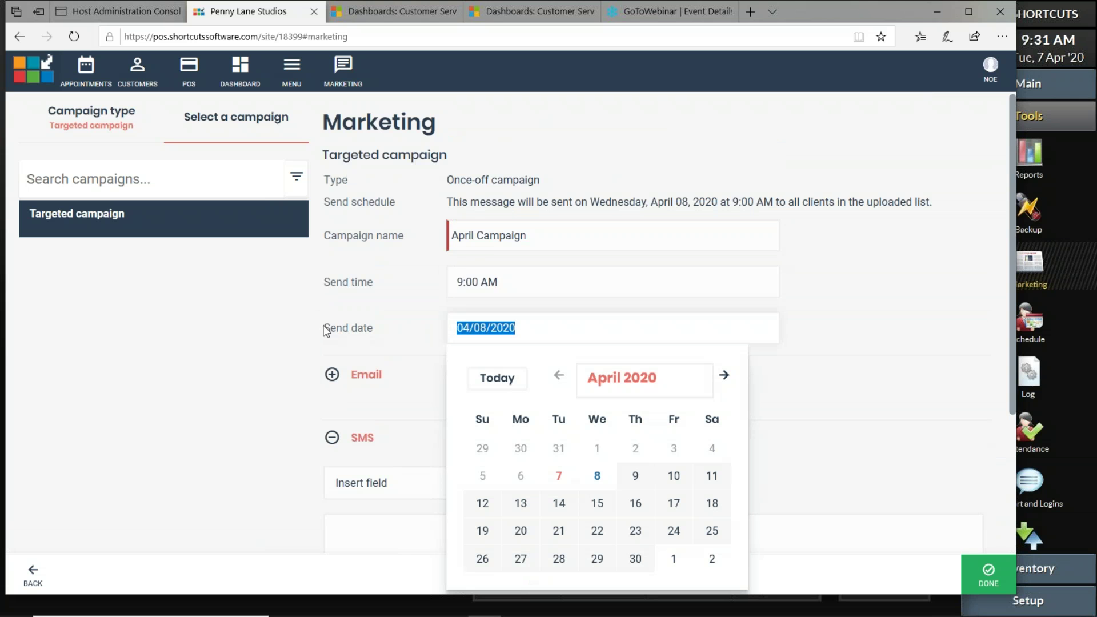
pyautogui.scroll(-1, 324, 330)
pyautogui.click(291, 424)
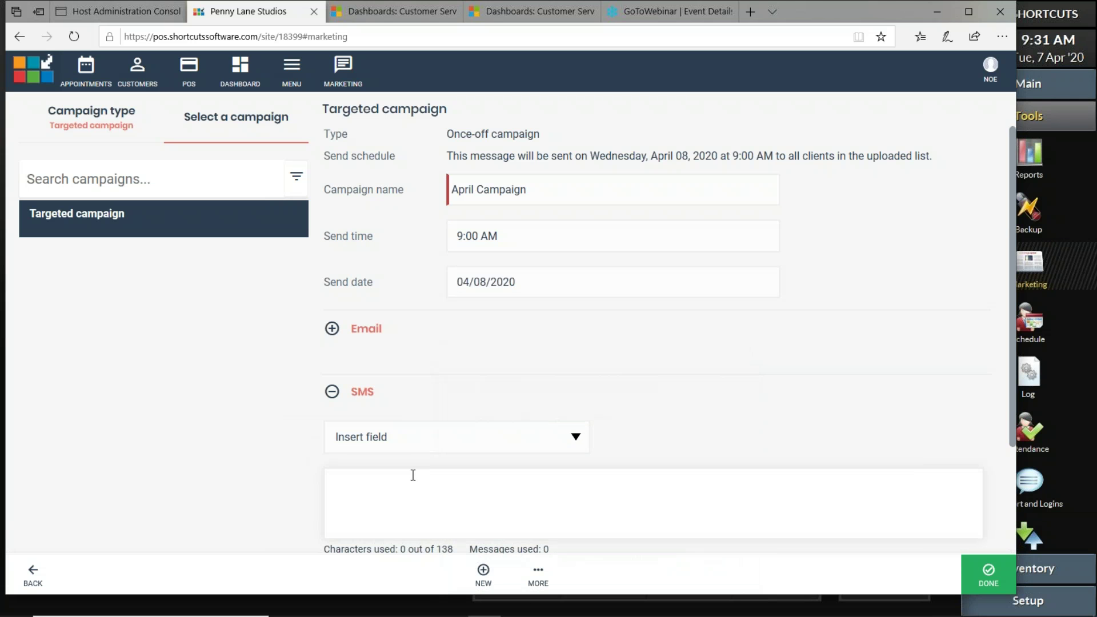
# Start the SMS message with "Dear" followed by the Customer First Name merge field.
pyautogui.write('Dear')
pyautogui.click(570, 441)
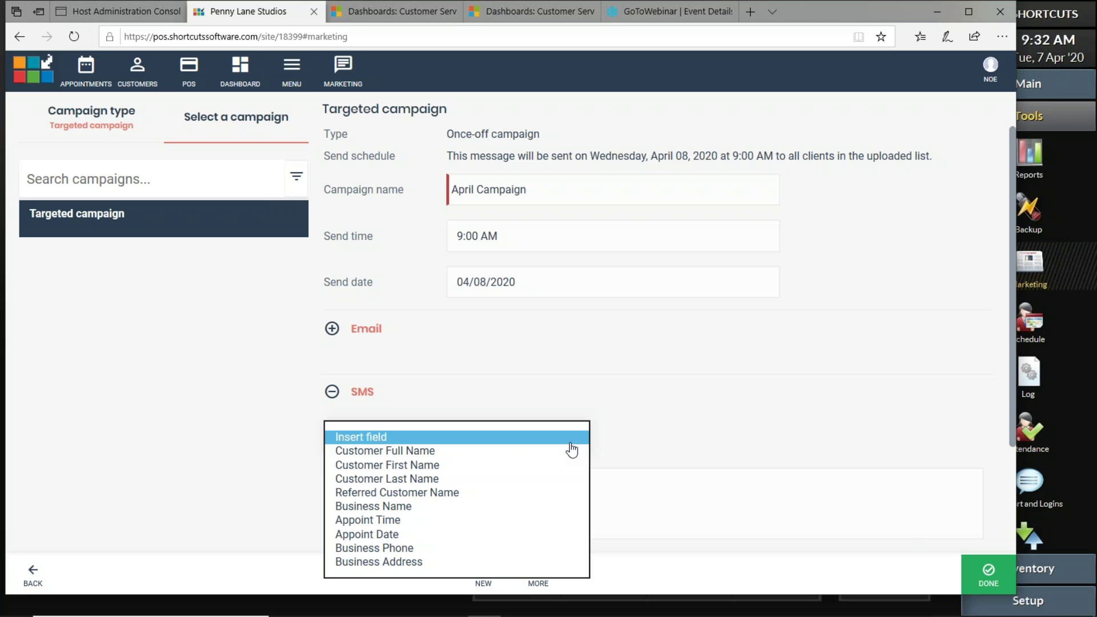
pyautogui.click(526, 472)
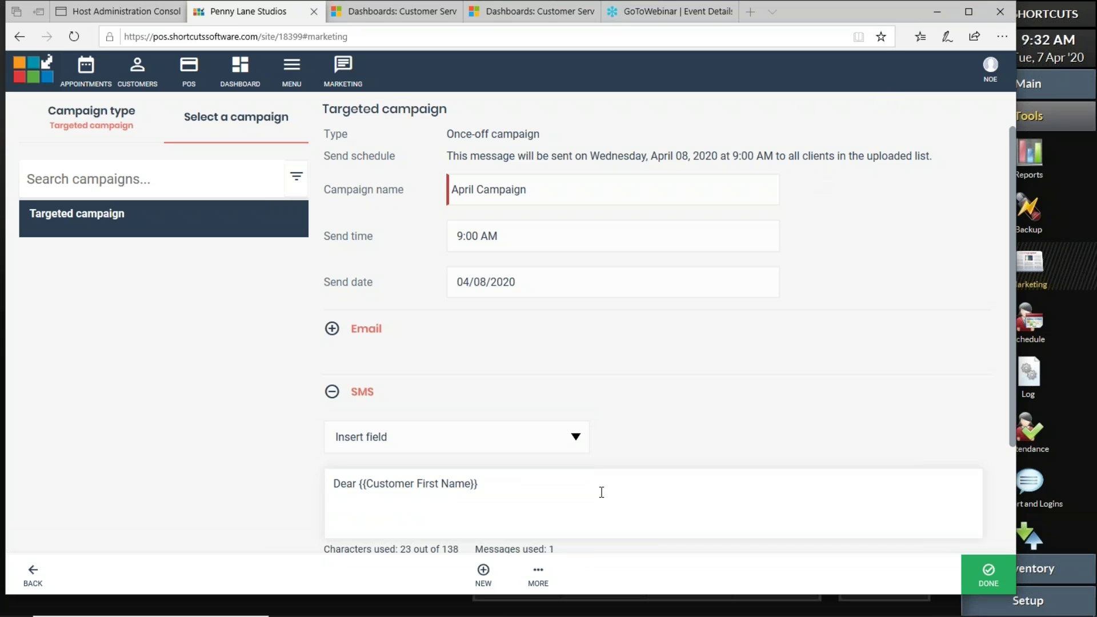
# Continue the SMS message with ", you are invited to our Pedicure Weekend Blowout! Save 50% on any Pedi this Weekend!".
pyautogui.write(', you are invited to our Pedicure')
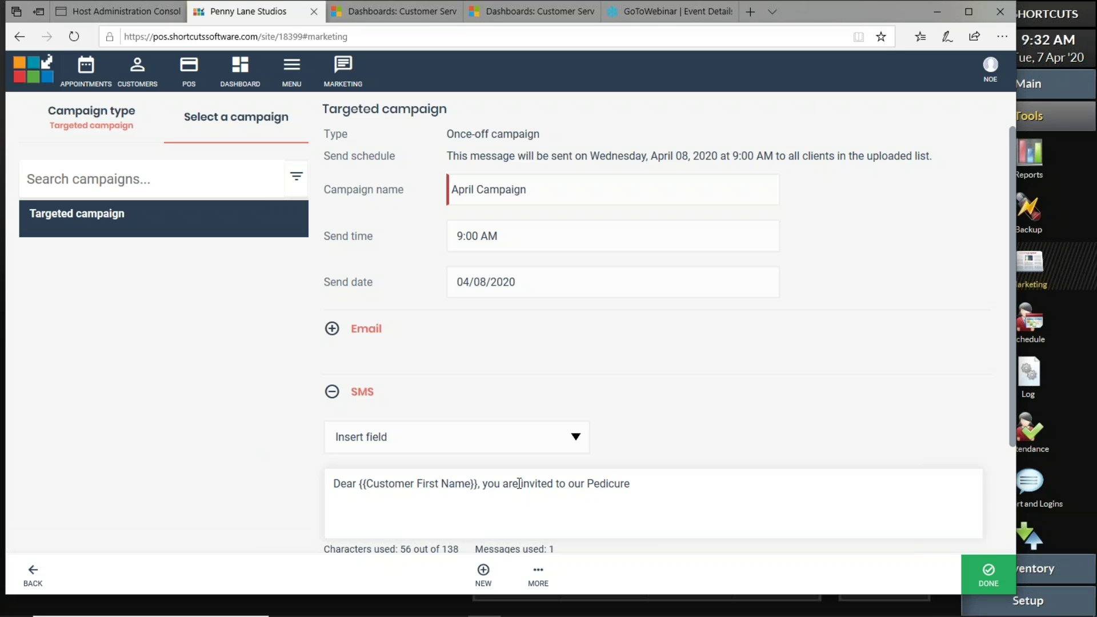
pyautogui.write(' Weekend Blowout! Save')
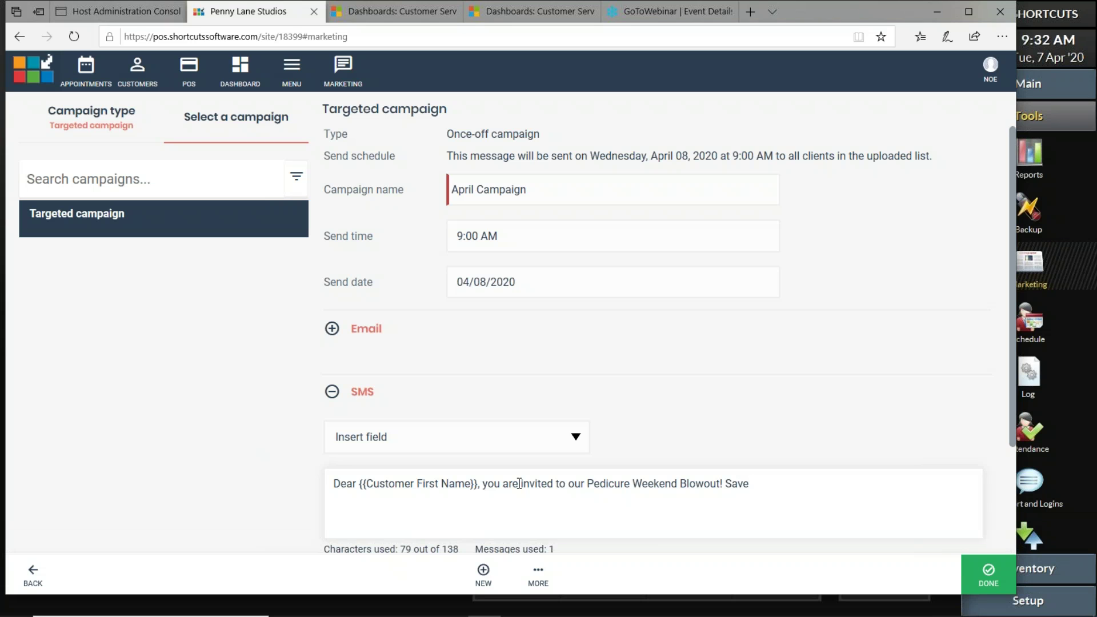
pyautogui.write(' 50%')
pyautogui.write(' on ')
pyautogui.write('any Pedi')
pyautogui.write('cure')
pyautogui.press('BackSpace')
pyautogui.press('BackSpace')
pyautogui.press('BackSpace')
pyautogui.press('BackSpace')
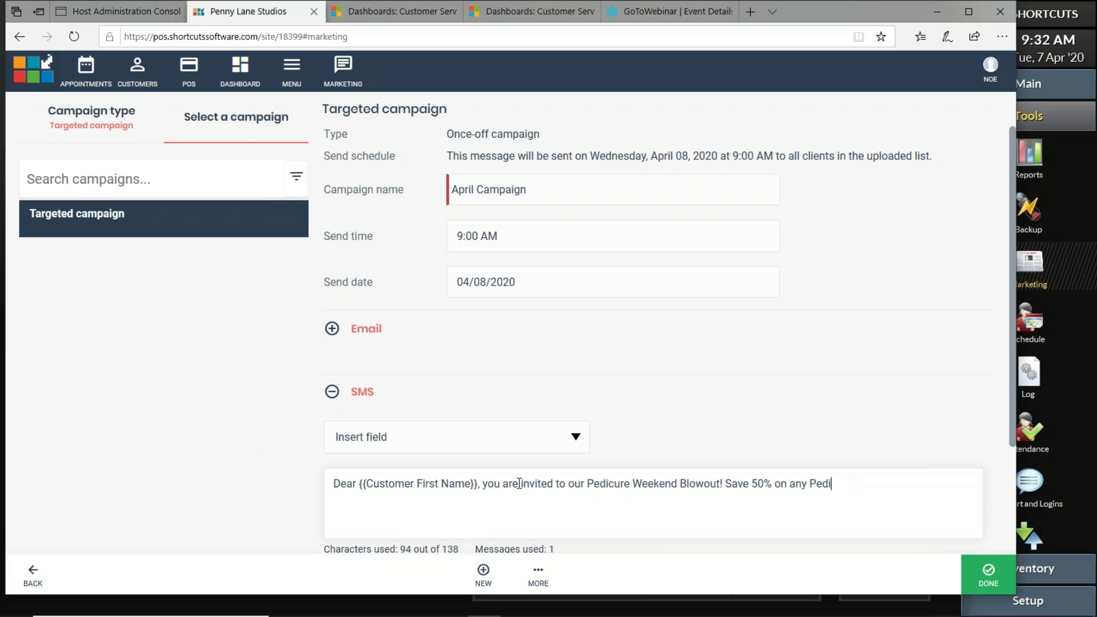
pyautogui.write('this Weekend!')
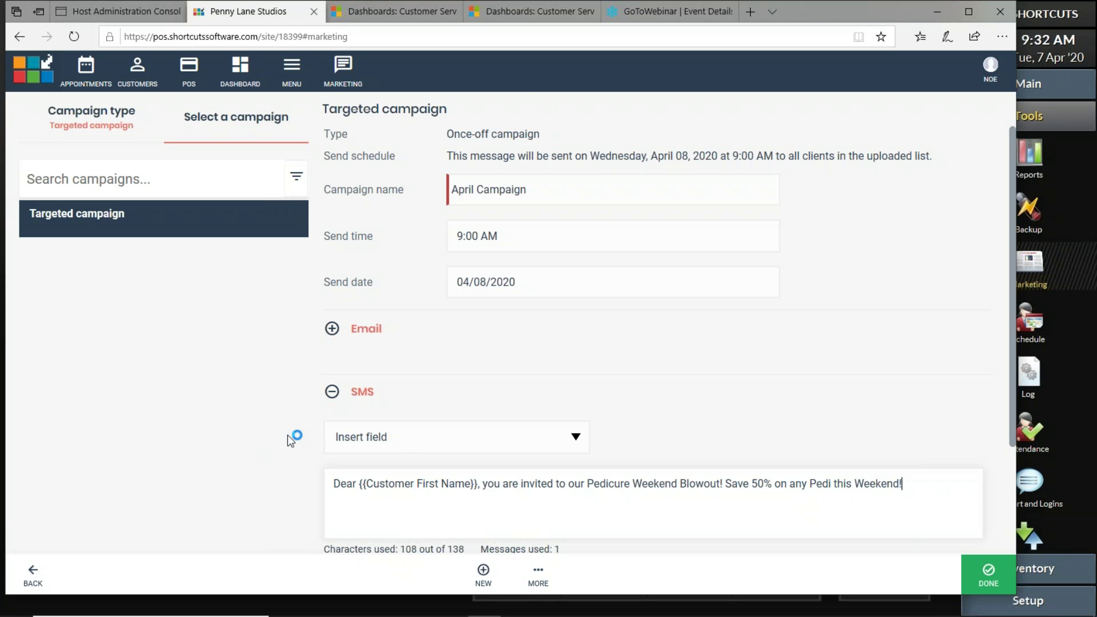
# Return to the campaign type list and open the ongoing Happy birthday campaign type.
pyautogui.scroll(-3, 404, 445)
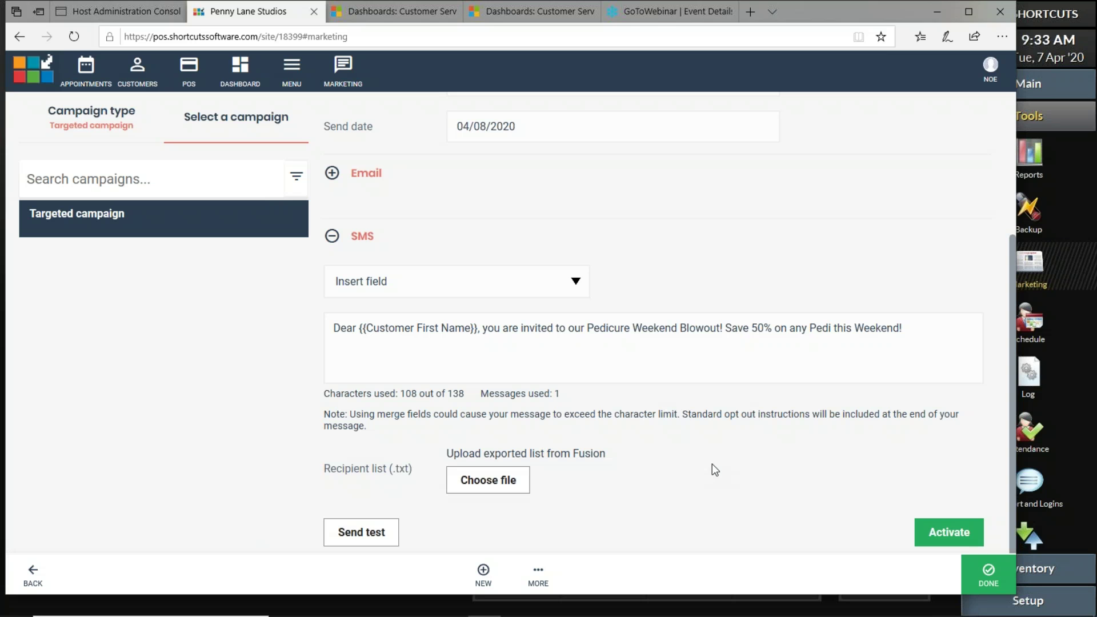
pyautogui.click(1021, 45)
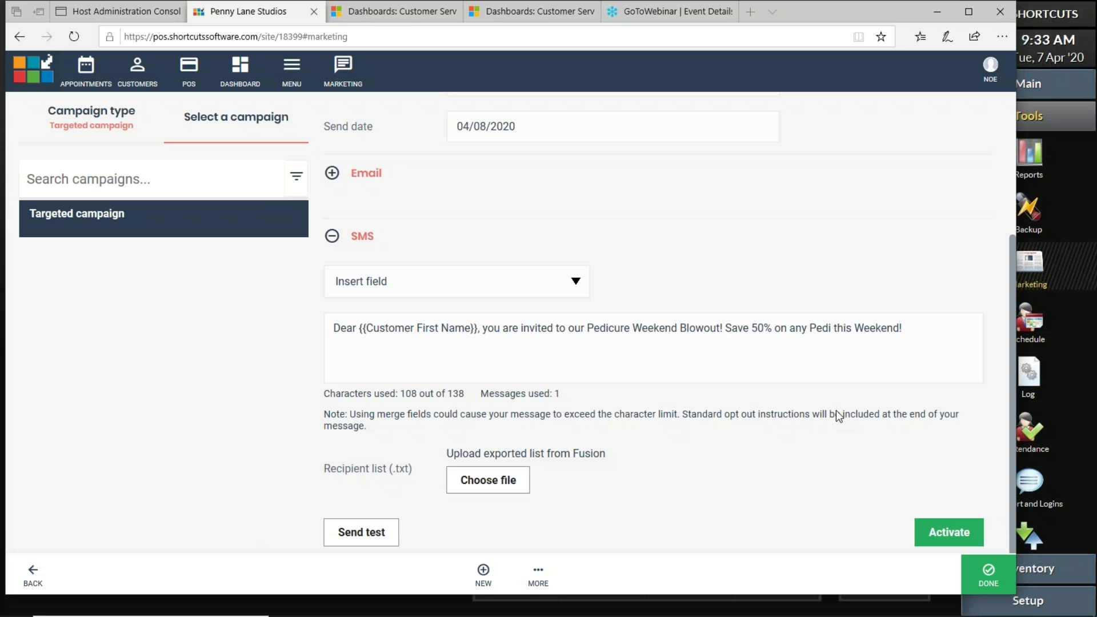
pyautogui.click(107, 126)
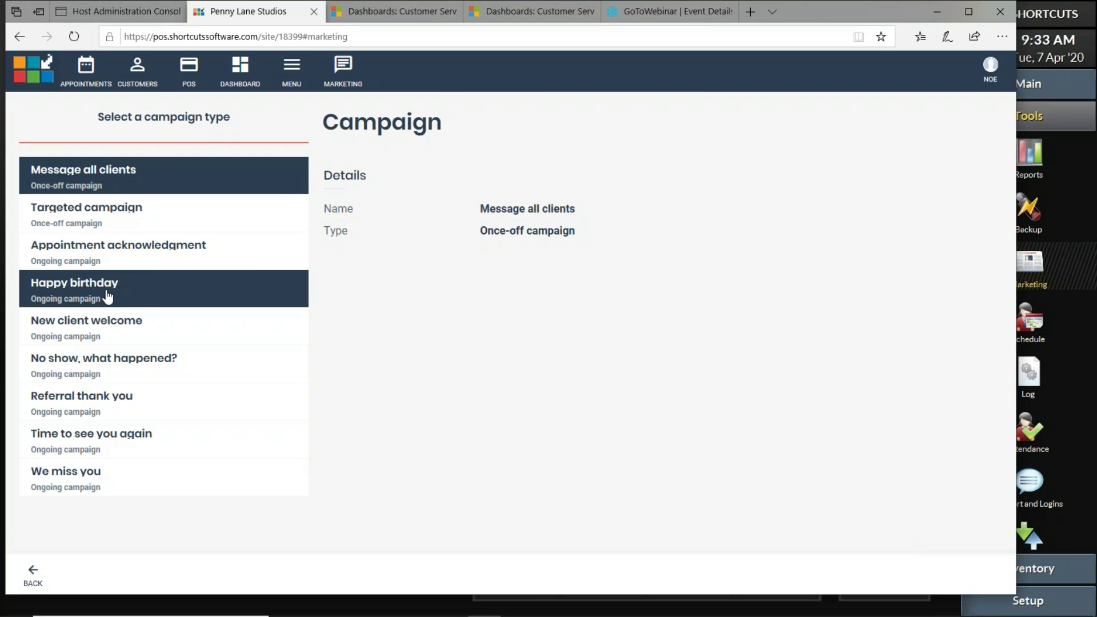
pyautogui.click(108, 295)
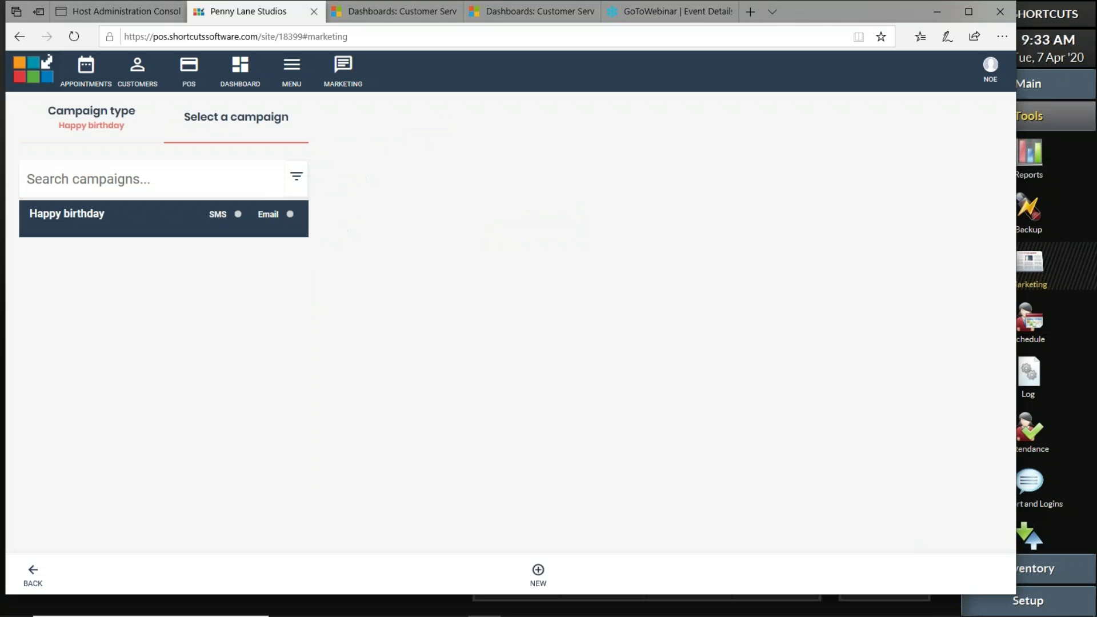
# Review the Happy birthday campaign's email template, including its body text, and its send schedule.
pyautogui.click(341, 361)
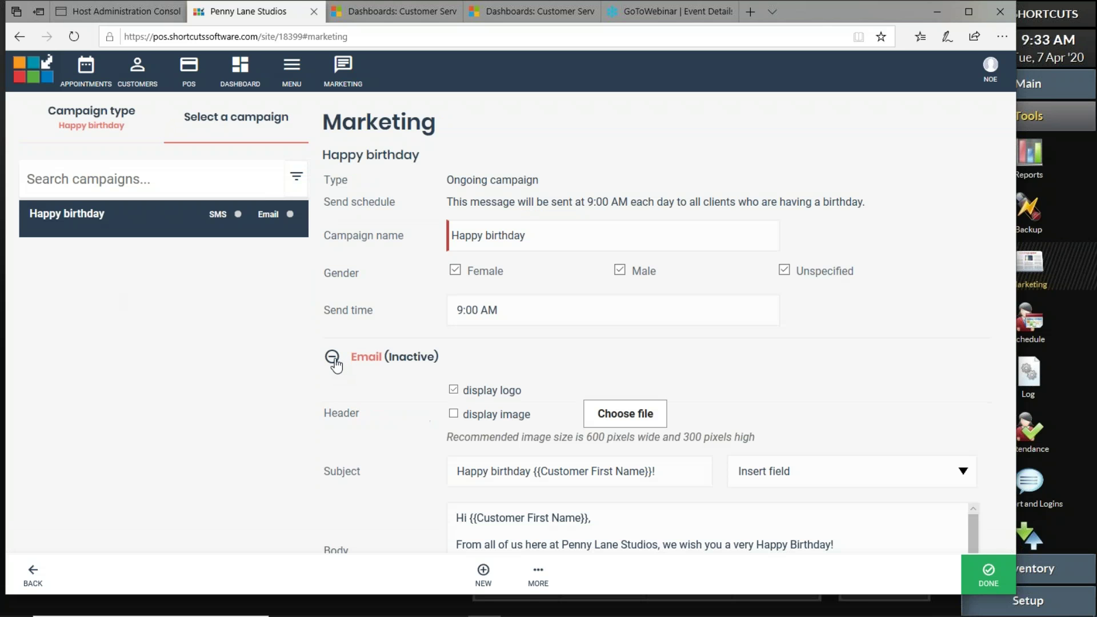
pyautogui.scroll(-3, 400, 415)
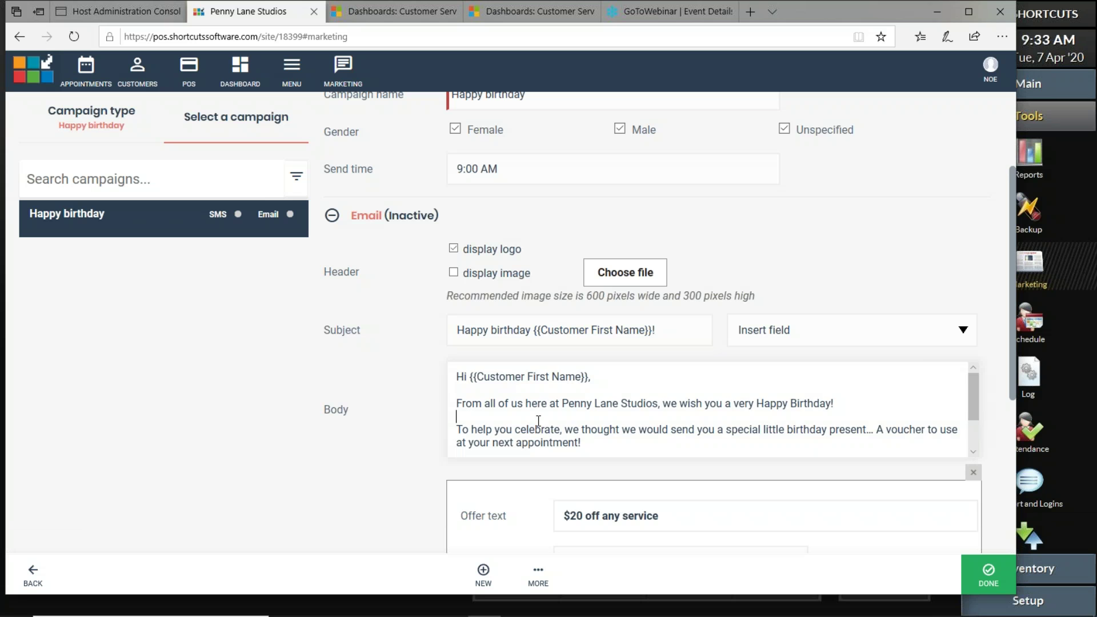
pyautogui.tripleClick(522, 397)
pyautogui.moveTo(529, 427); pyautogui.dragTo(617, 430)
pyautogui.scroll(3, 581, 389)
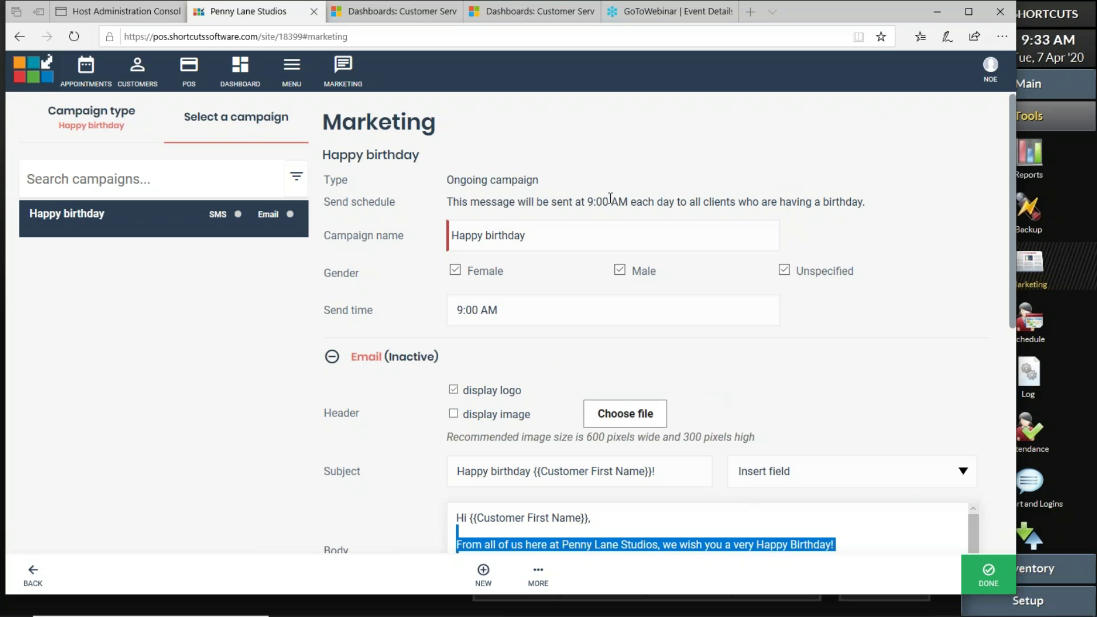
pyautogui.moveTo(581, 201); pyautogui.dragTo(823, 203)
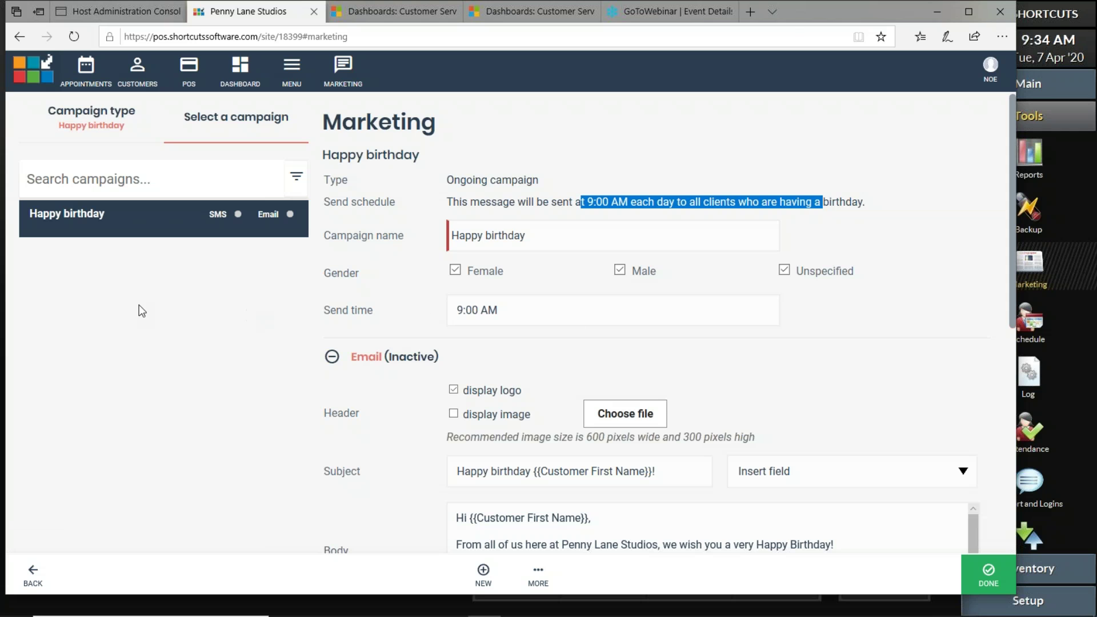
# Start a new Message all clients campaign to view its settings, and return to the campaign type list without saving.
pyautogui.click(77, 123)
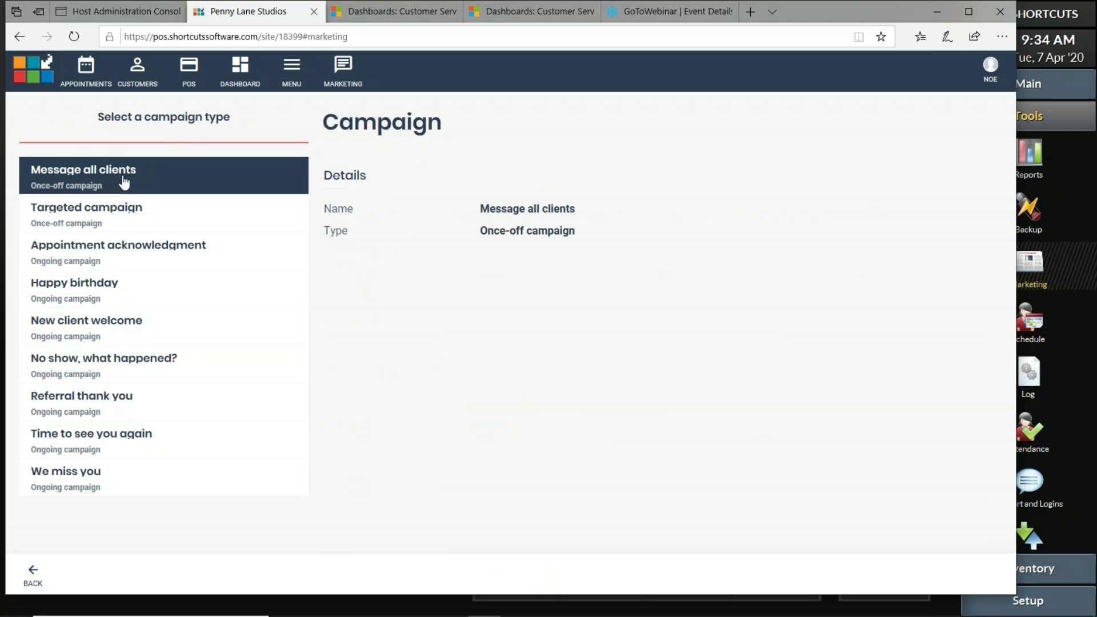
pyautogui.click(121, 179)
pyautogui.click(108, 118)
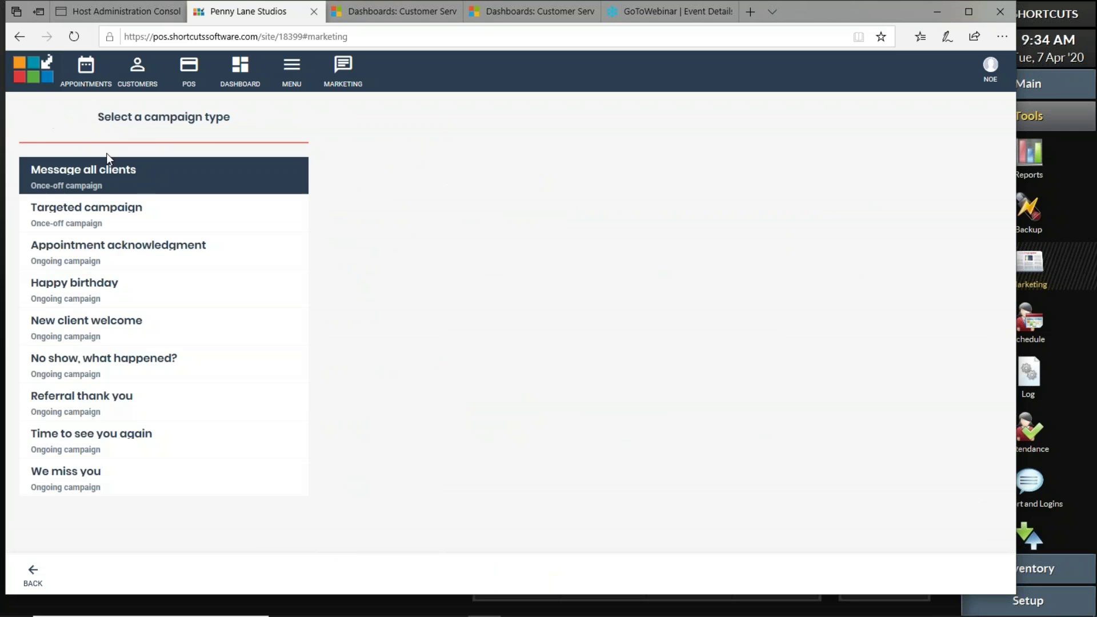
pyautogui.click(200, 193)
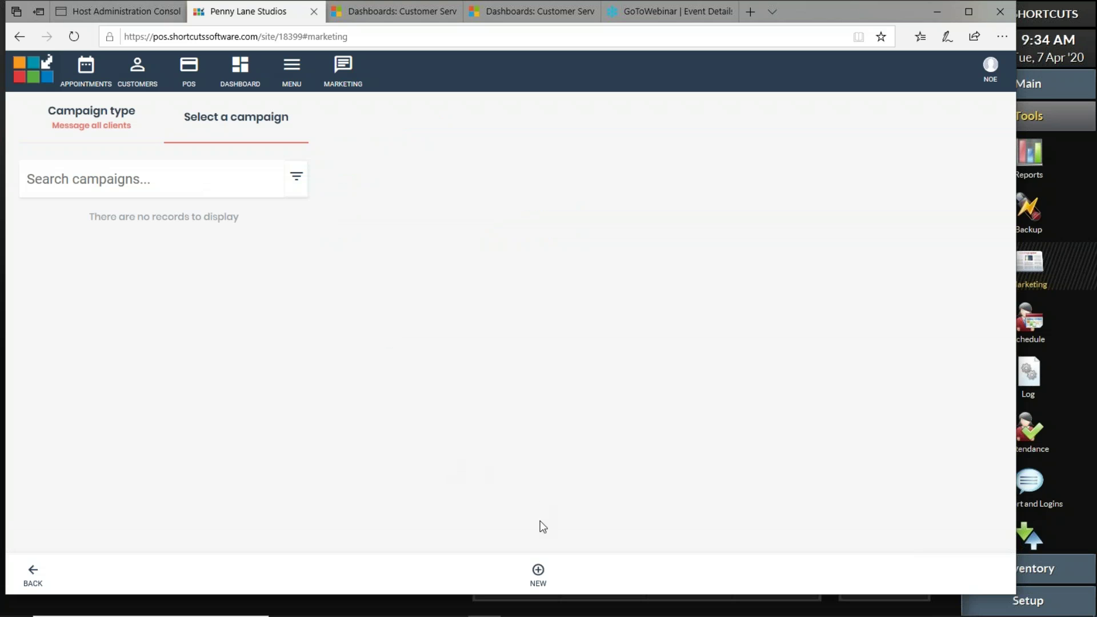
pyautogui.click(538, 573)
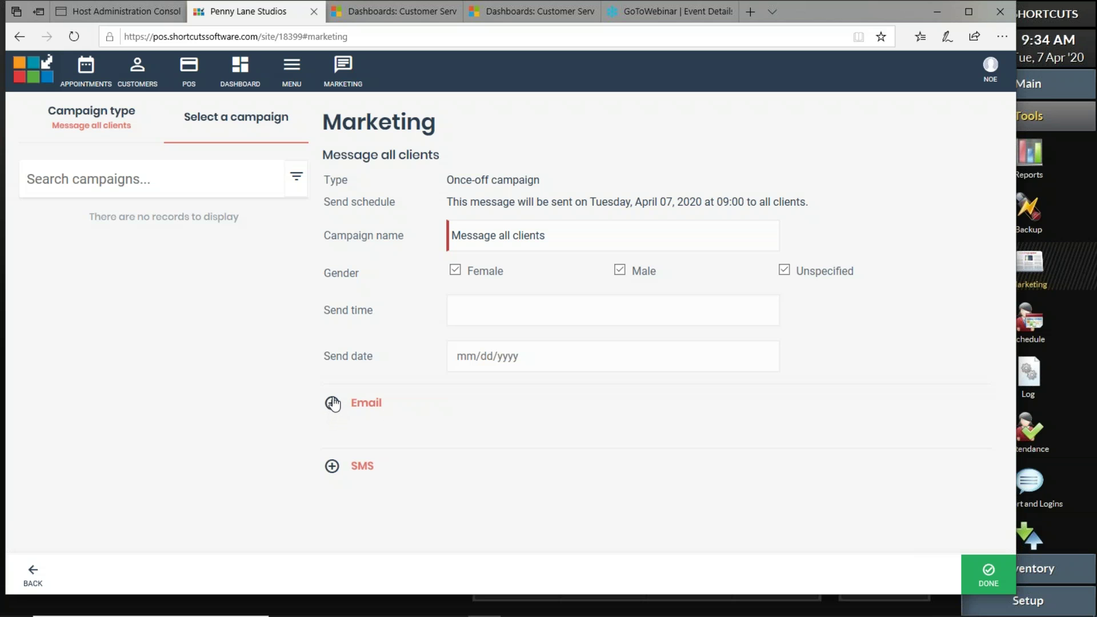
pyautogui.click(109, 126)
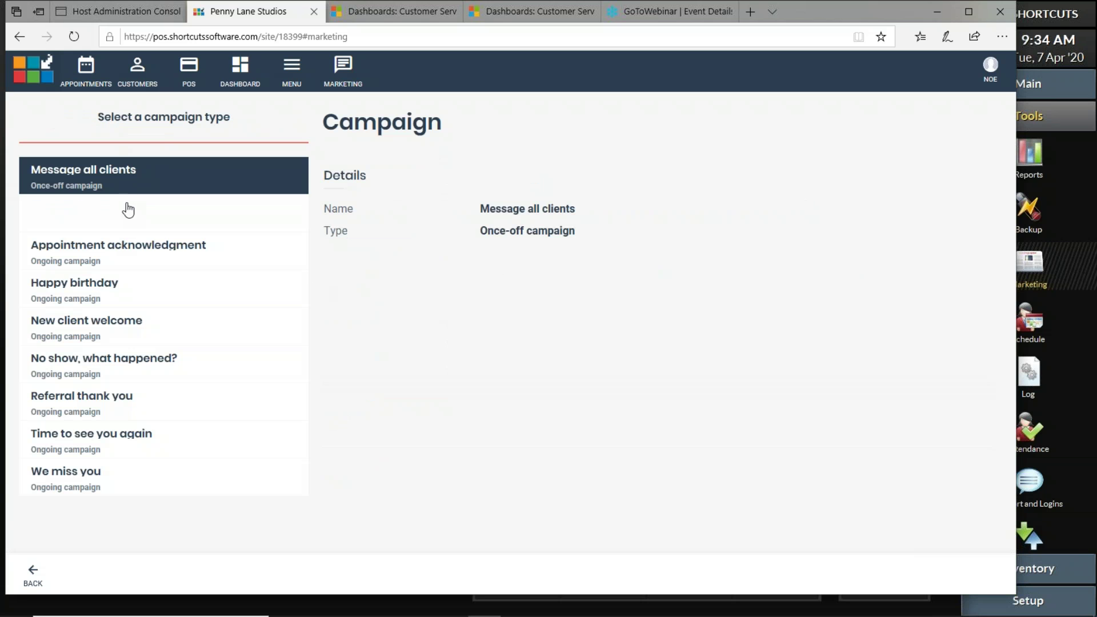
# Review the send schedules of the Appointment acknowledgment, Happy birthday and New client welcome campaigns.
pyautogui.click(125, 255)
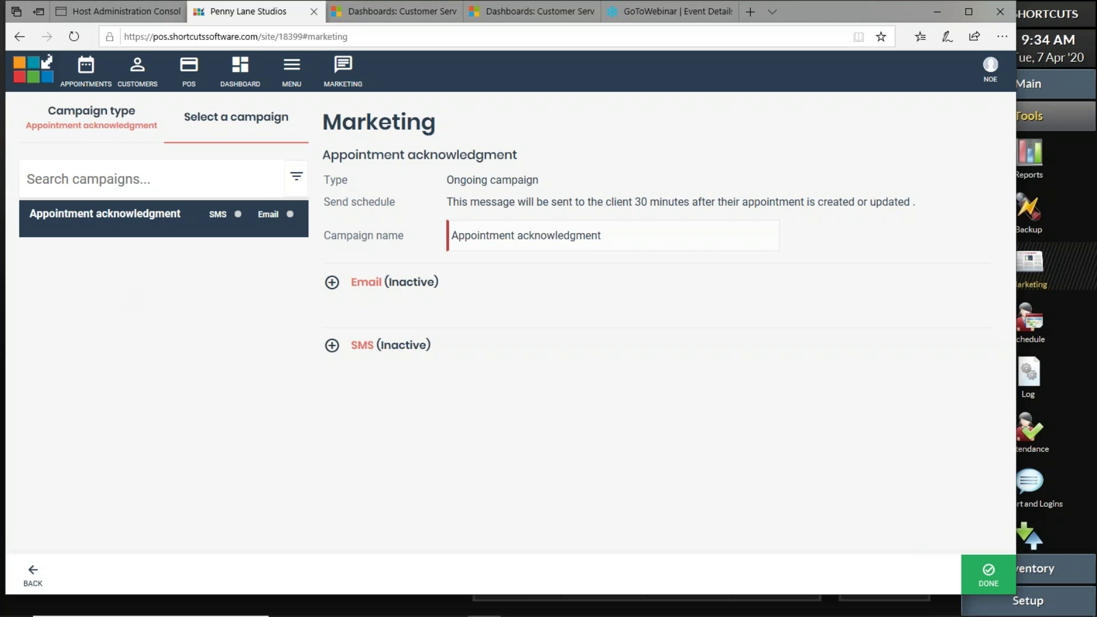
pyautogui.click(86, 121)
pyautogui.click(98, 291)
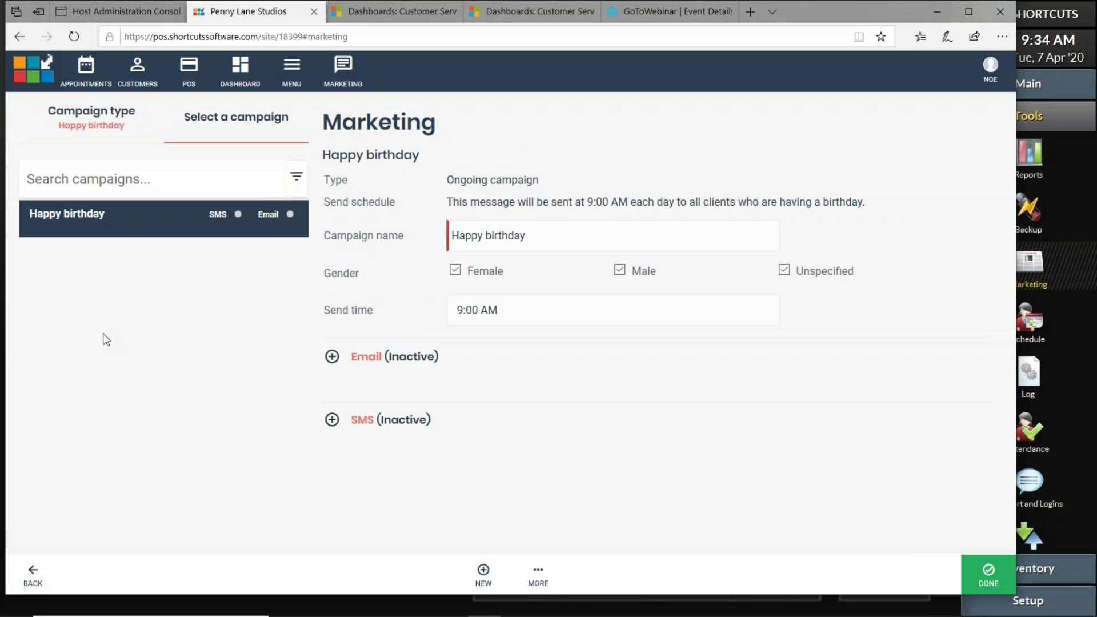
pyautogui.click(87, 118)
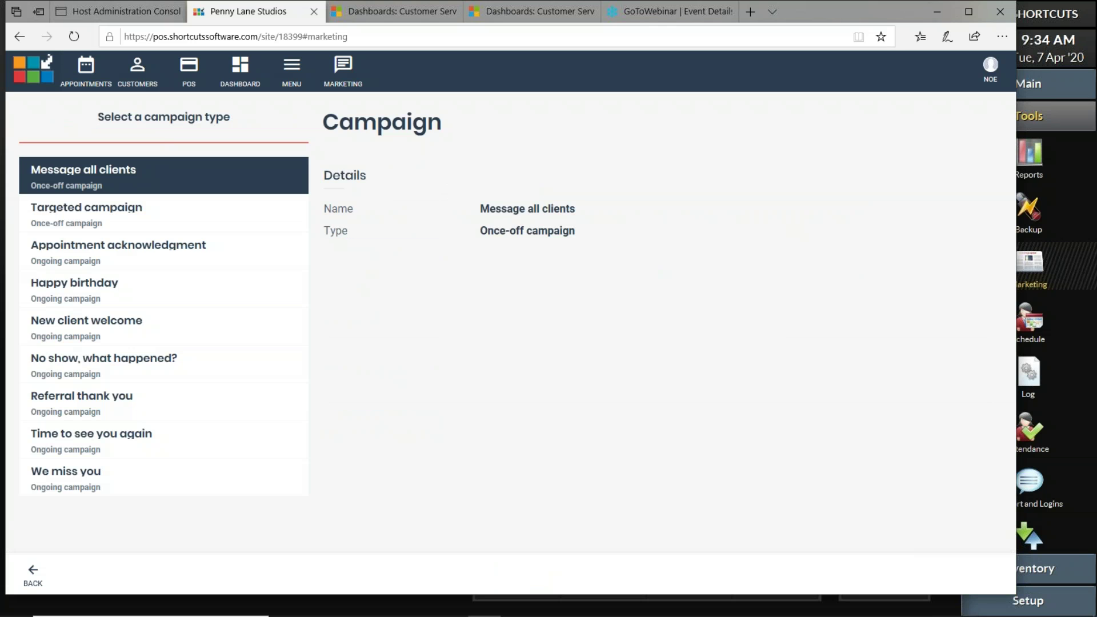
pyautogui.click(81, 323)
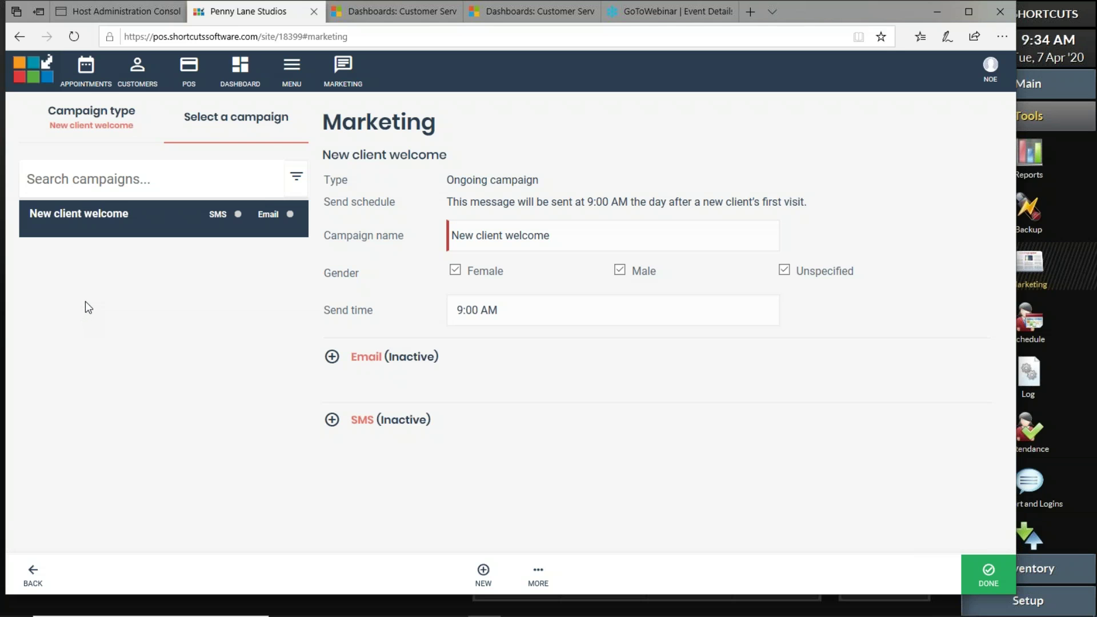
pyautogui.click(89, 113)
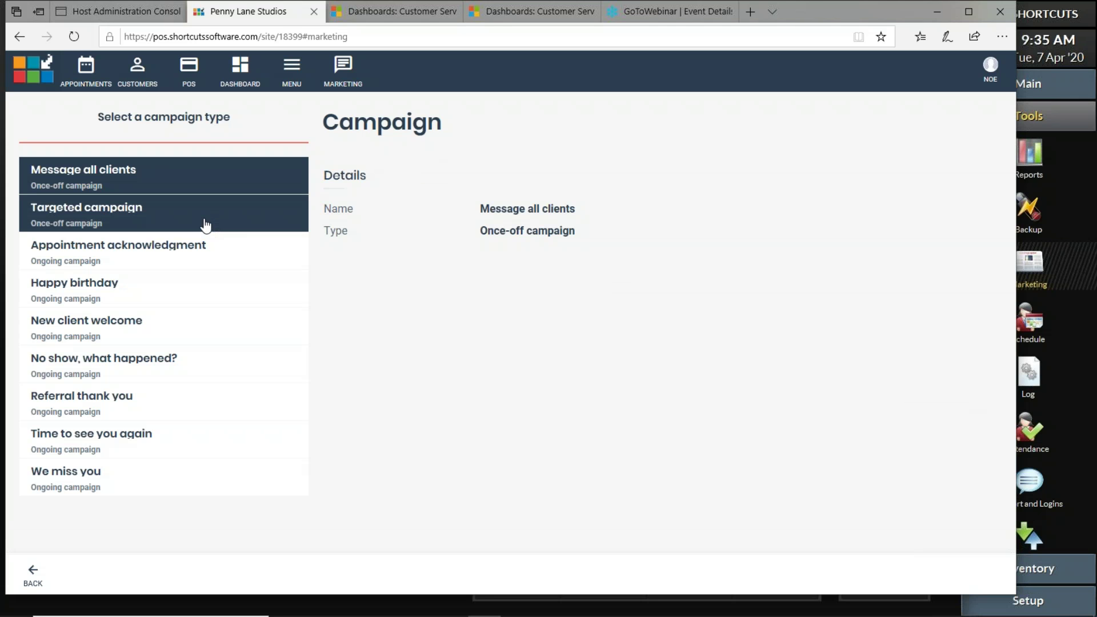
# Add a book button to the Appointment acknowledgment campaign's email template.
pyautogui.click(165, 262)
pyautogui.click(332, 282)
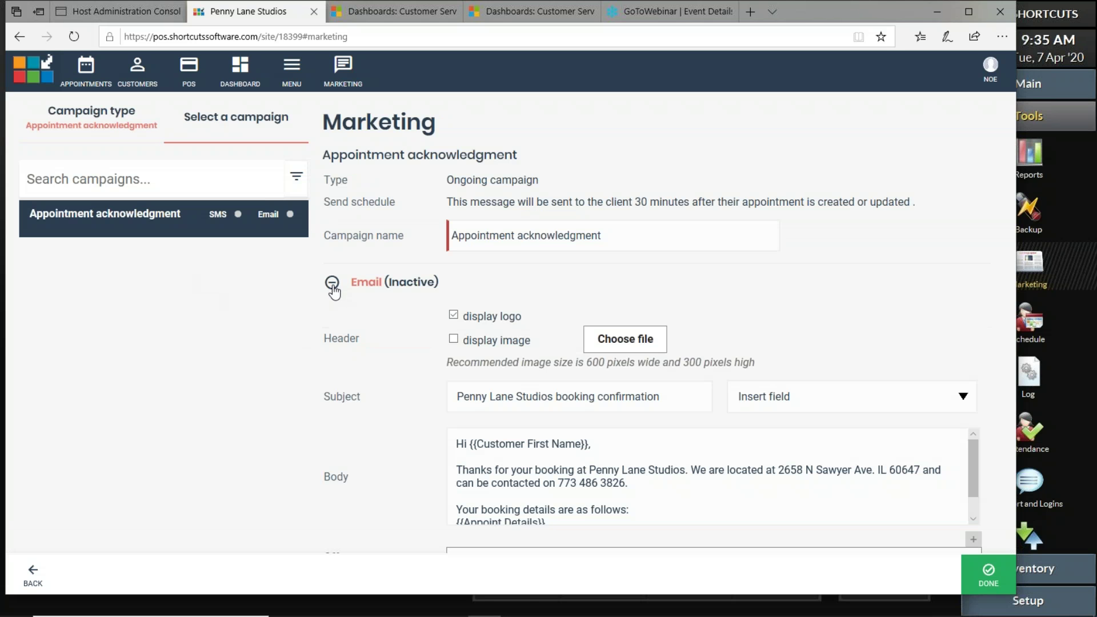
pyautogui.scroll(-4, 519, 396)
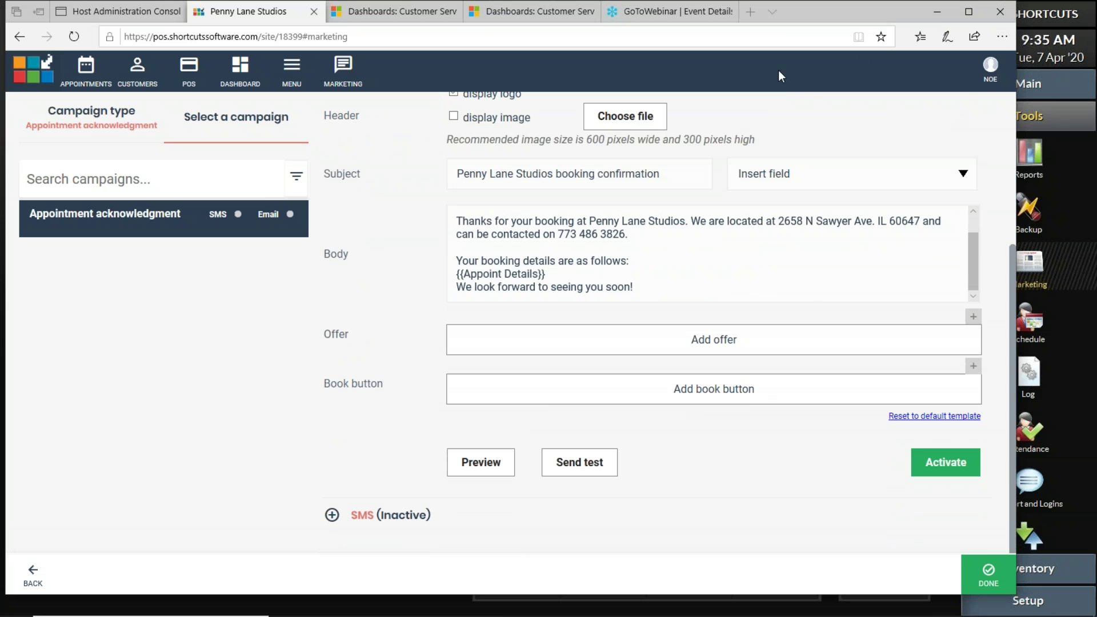
pyautogui.click(972, 367)
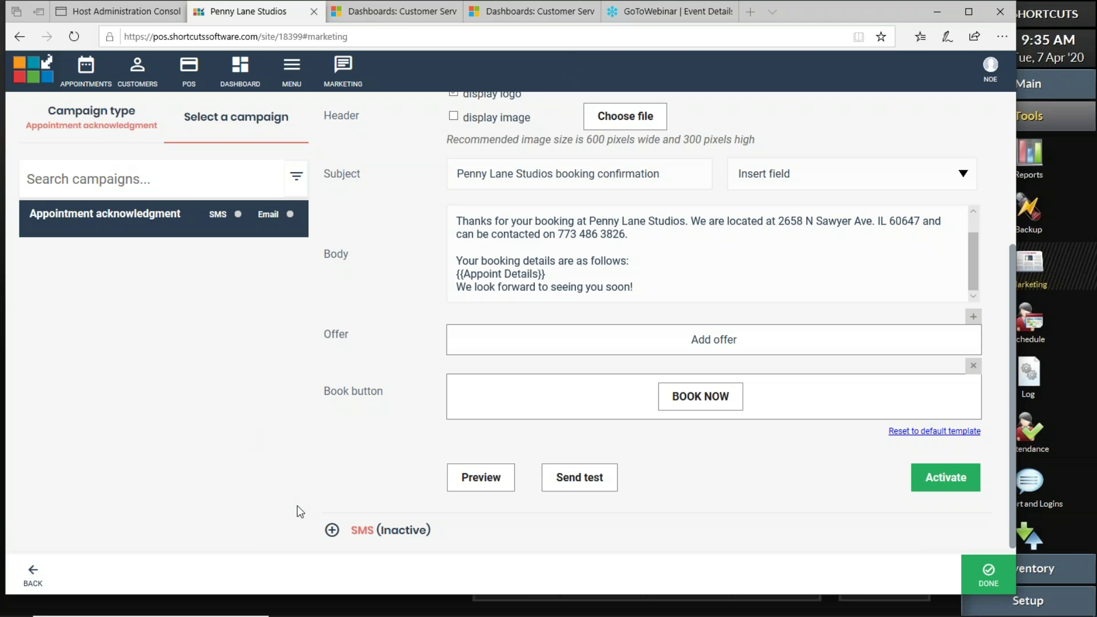
# Review the SMS template text of the Appointment acknowledgment campaign.
pyautogui.click(332, 529)
pyautogui.scroll(-3, 316, 460)
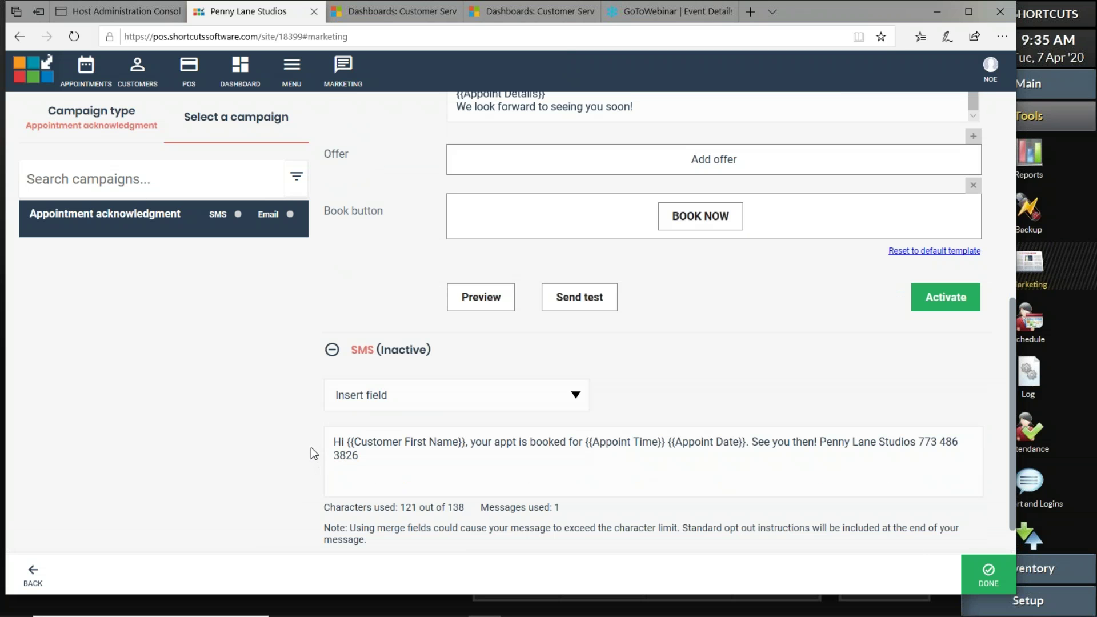
pyautogui.scroll(-1, 632, 441)
pyautogui.moveTo(435, 409); pyautogui.dragTo(341, 395)
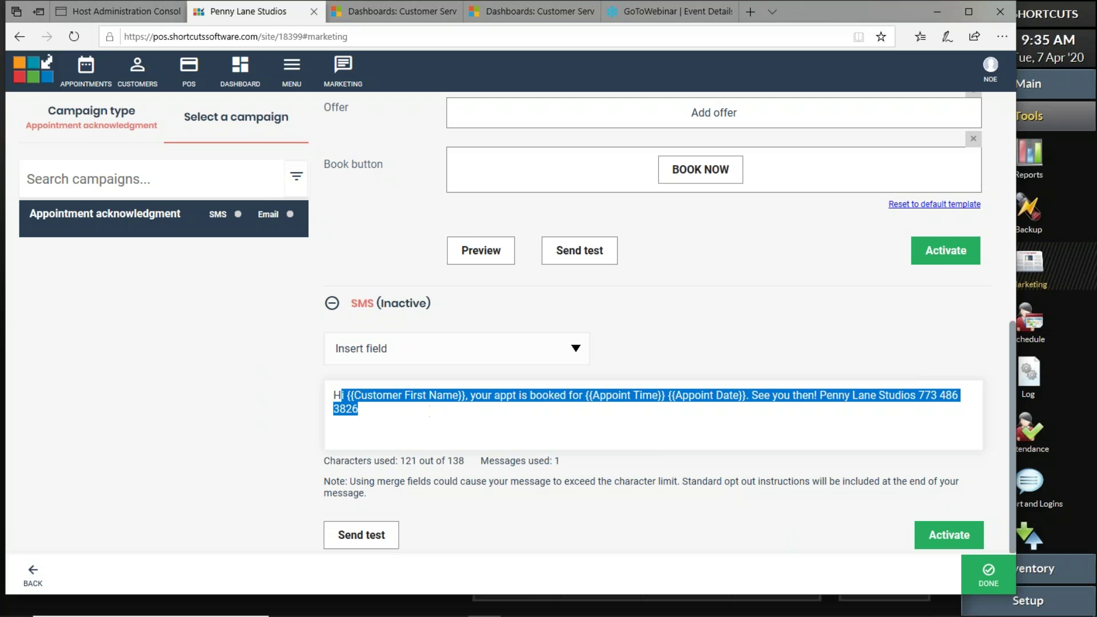
pyautogui.click(636, 423)
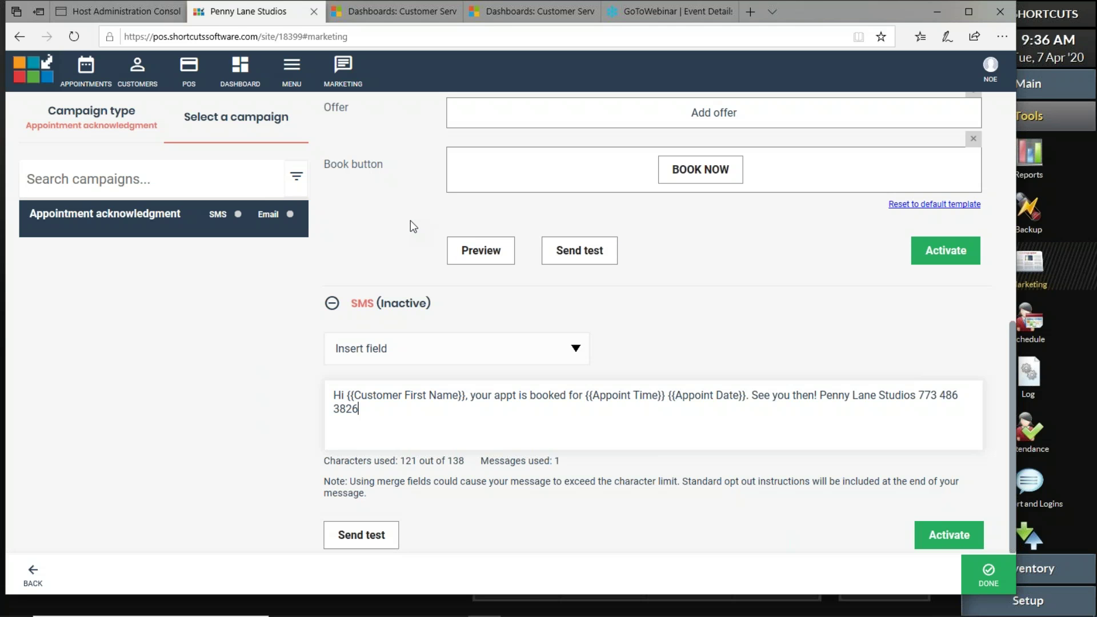
# Reopen the Appointment acknowledgment campaign, check its email and SMS templates once more, and return to the campaign type list.
pyautogui.click(117, 113)
pyautogui.click(161, 247)
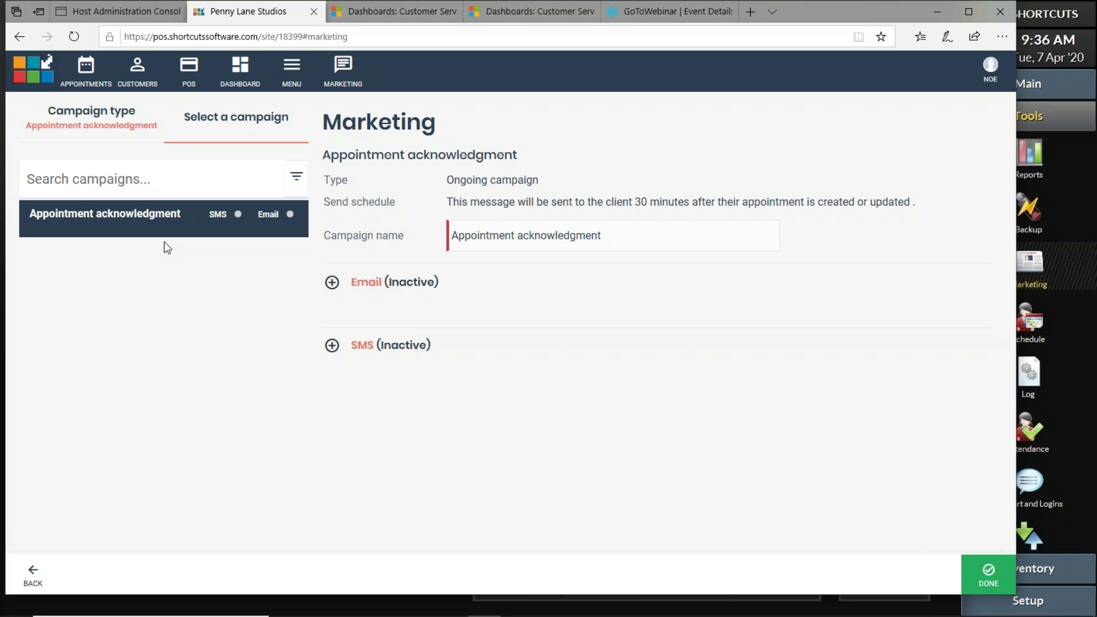
pyautogui.click(332, 282)
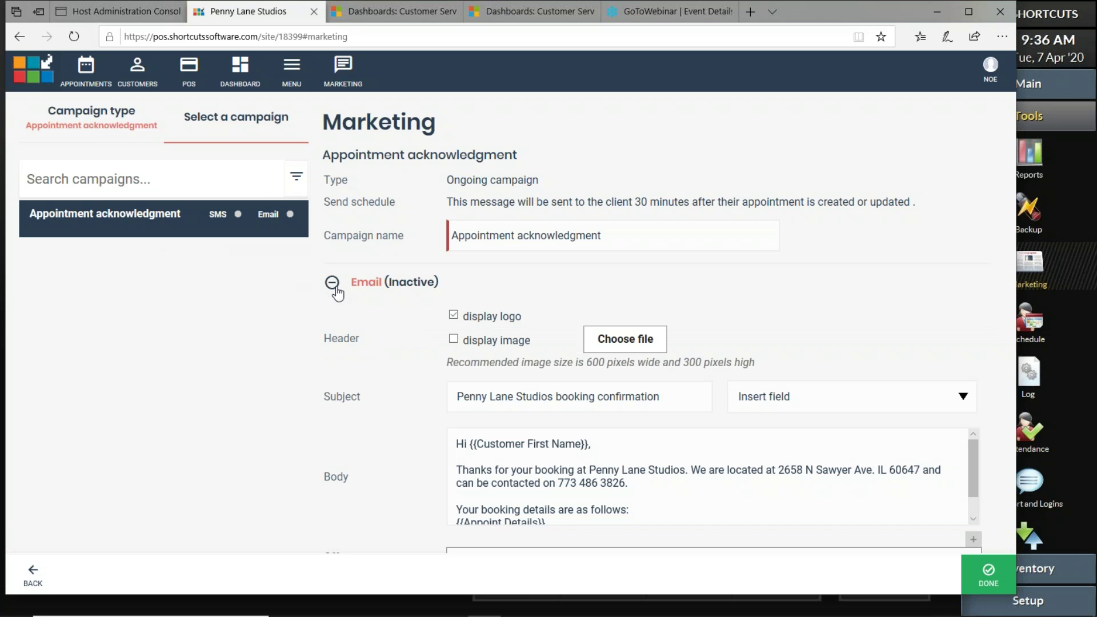
pyautogui.click(335, 285)
pyautogui.click(333, 347)
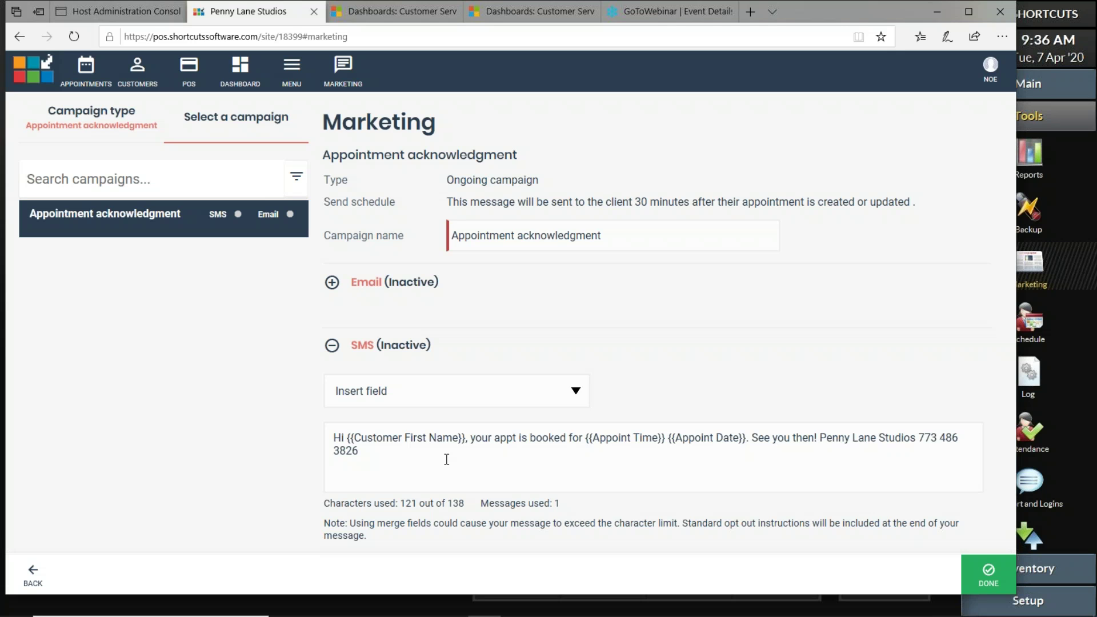
pyautogui.moveTo(455, 455); pyautogui.dragTo(471, 440)
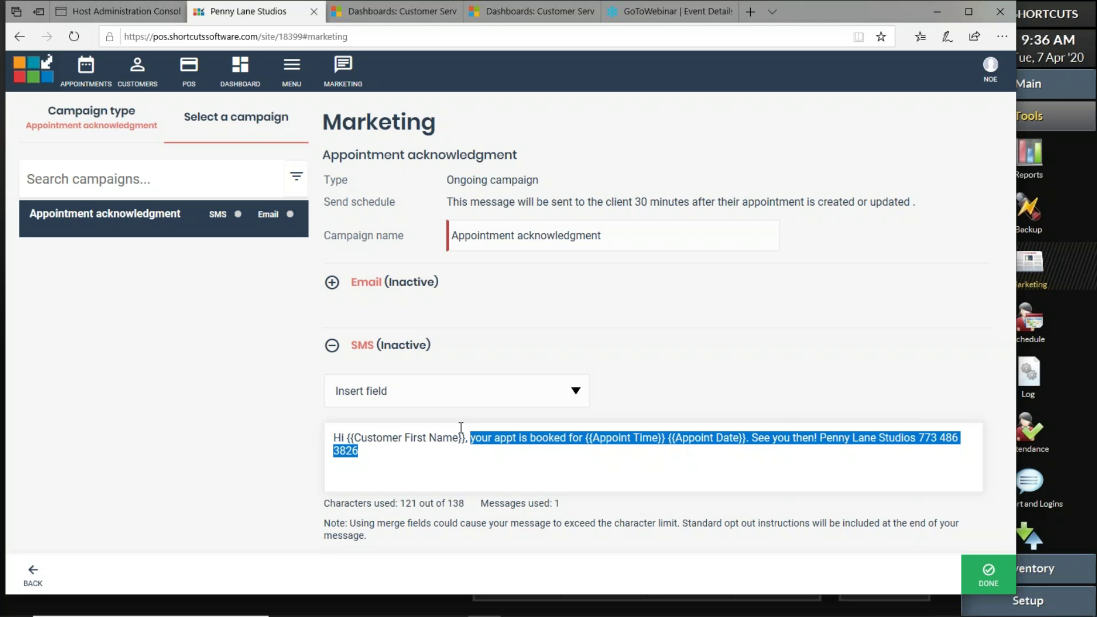
pyautogui.click(92, 117)
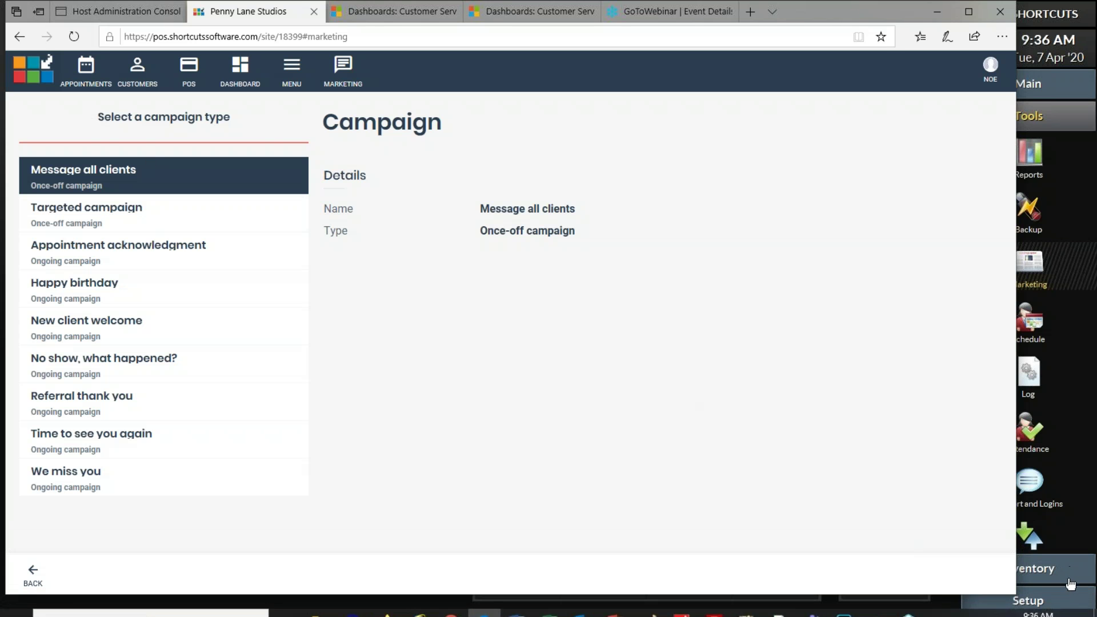
# Switch to the Shortcuts desktop program and open the Confirmation setup in the general configuration.
pyautogui.click(1066, 603)
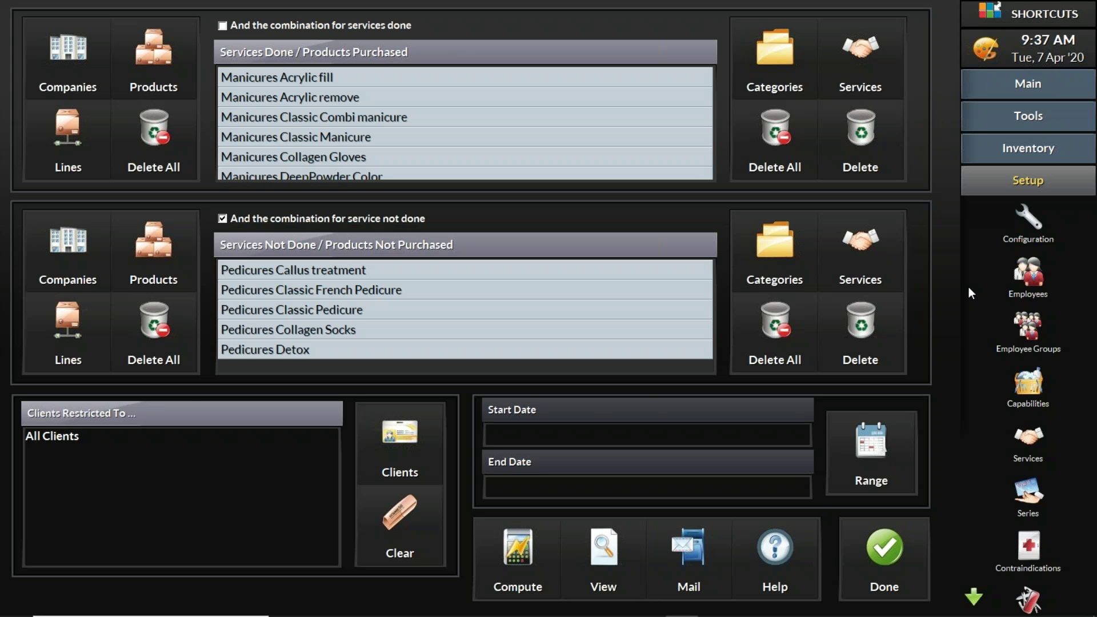
pyautogui.click(1039, 224)
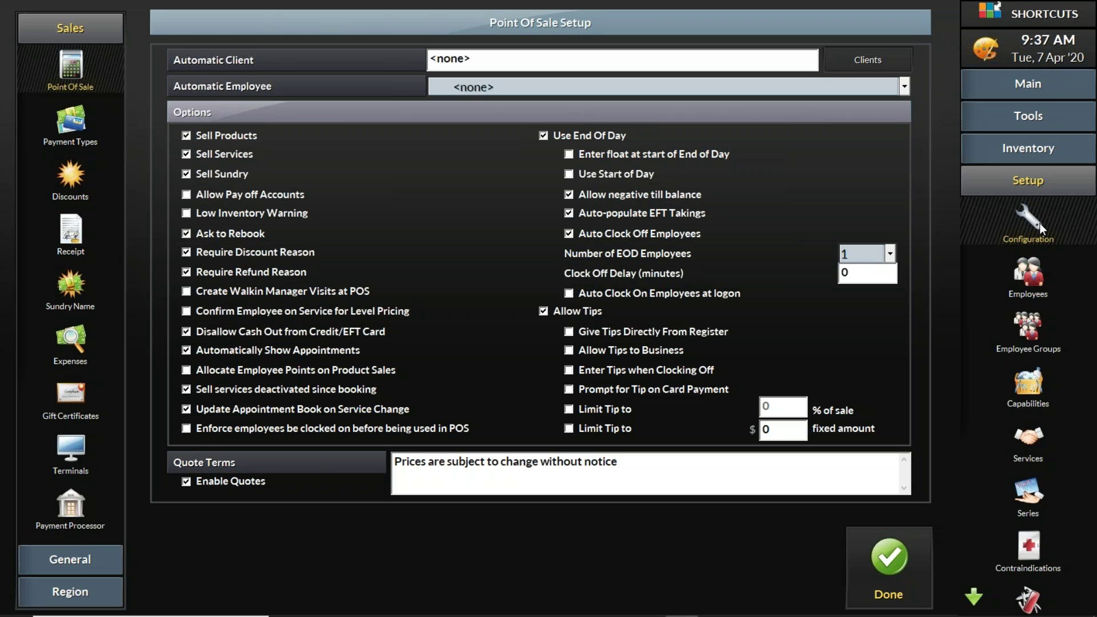
pyautogui.click(108, 559)
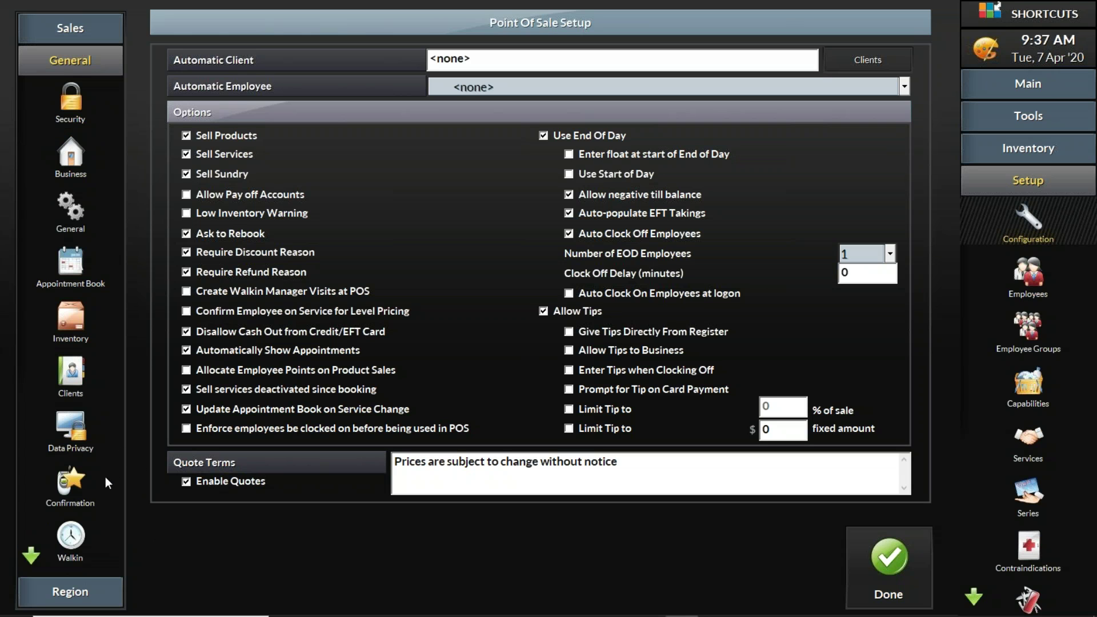
pyautogui.click(79, 485)
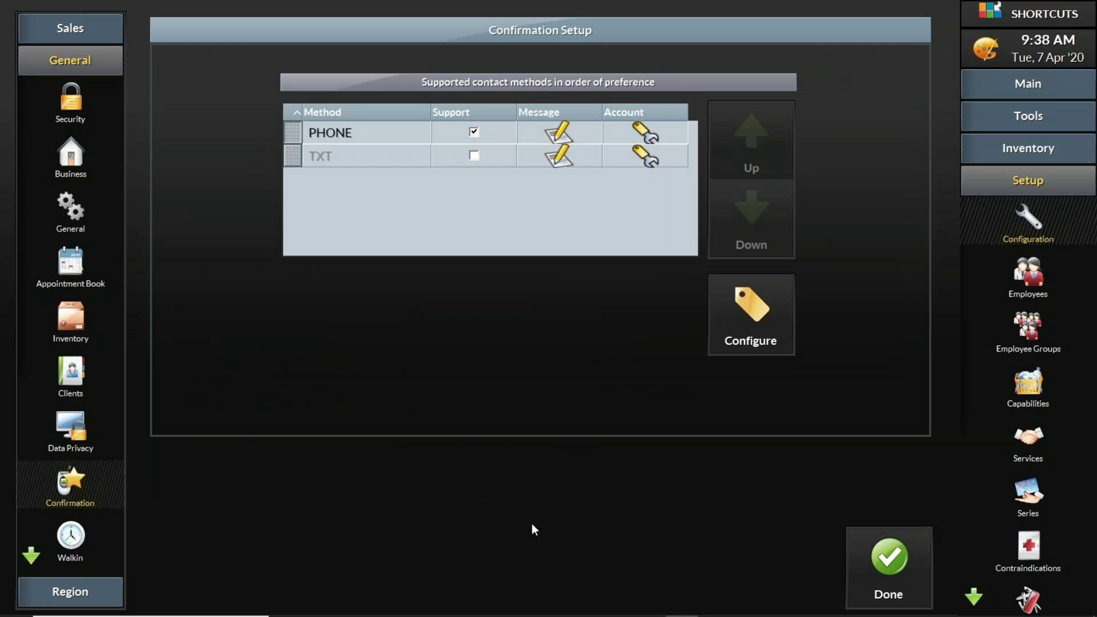
# Switch back to the browser, view the Appointment acknowledgment campaign, and return to the campaign type list.
pyautogui.moveTo(491, 616)
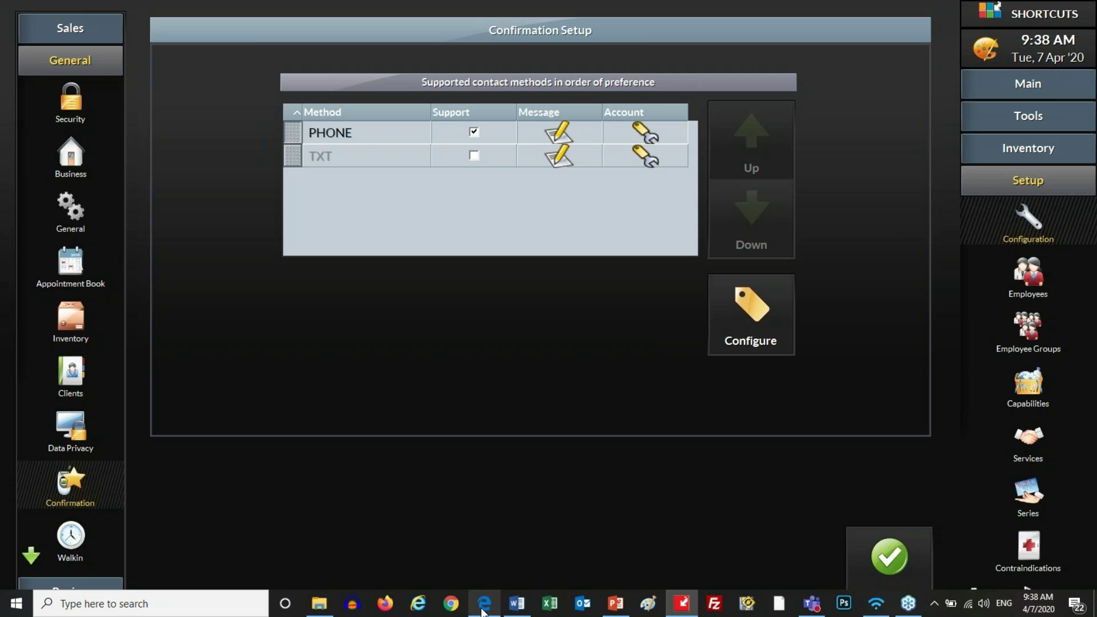
pyautogui.click(478, 516)
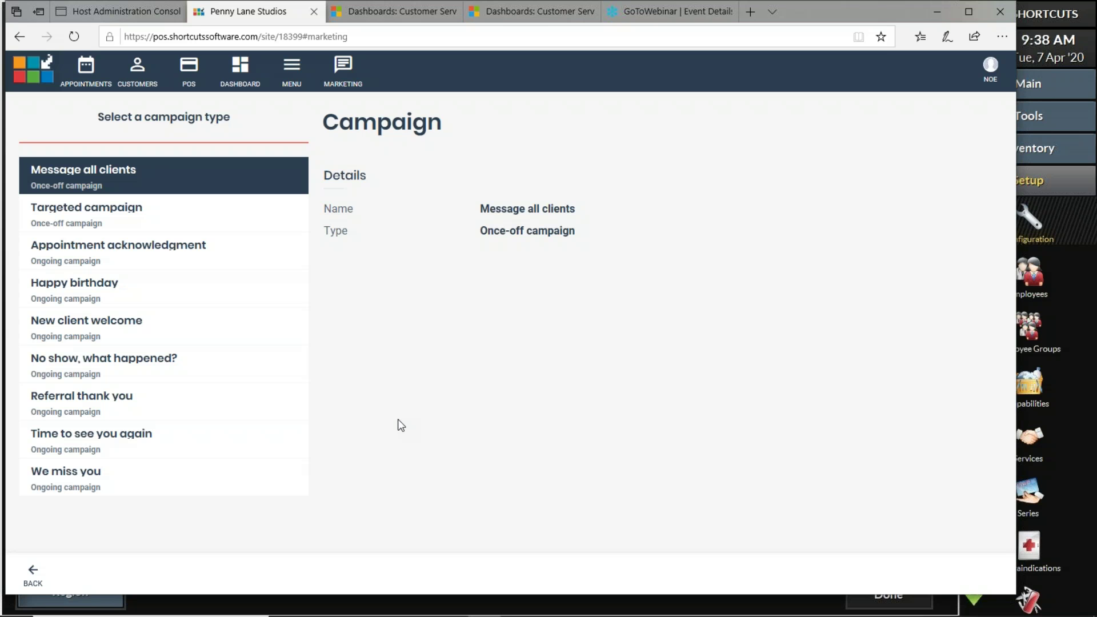
pyautogui.click(186, 257)
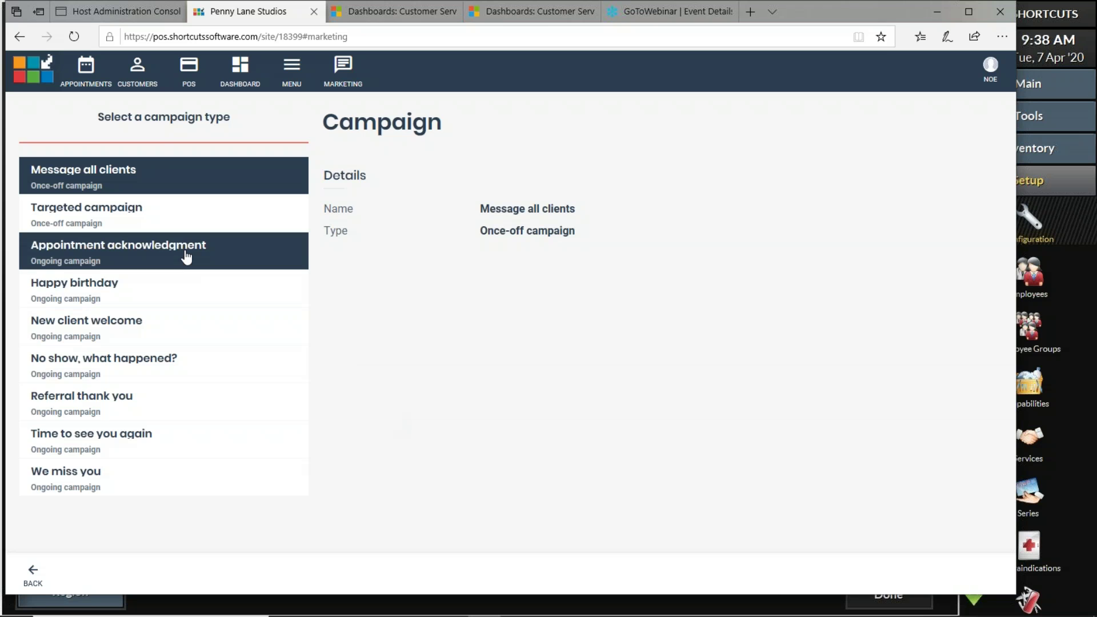
pyautogui.click(187, 257)
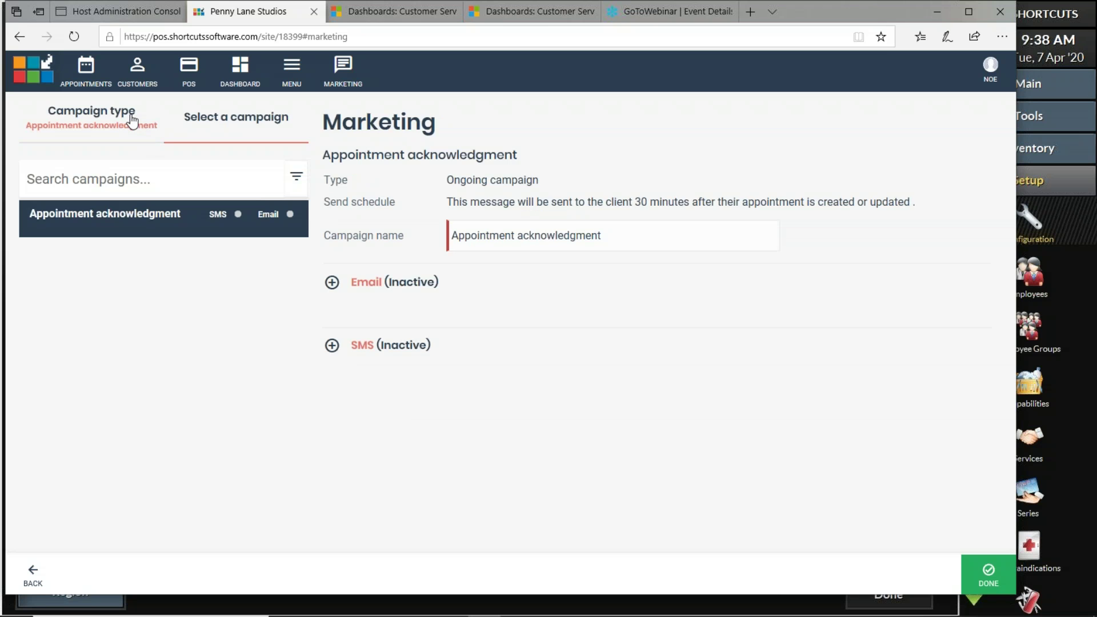
pyautogui.click(133, 121)
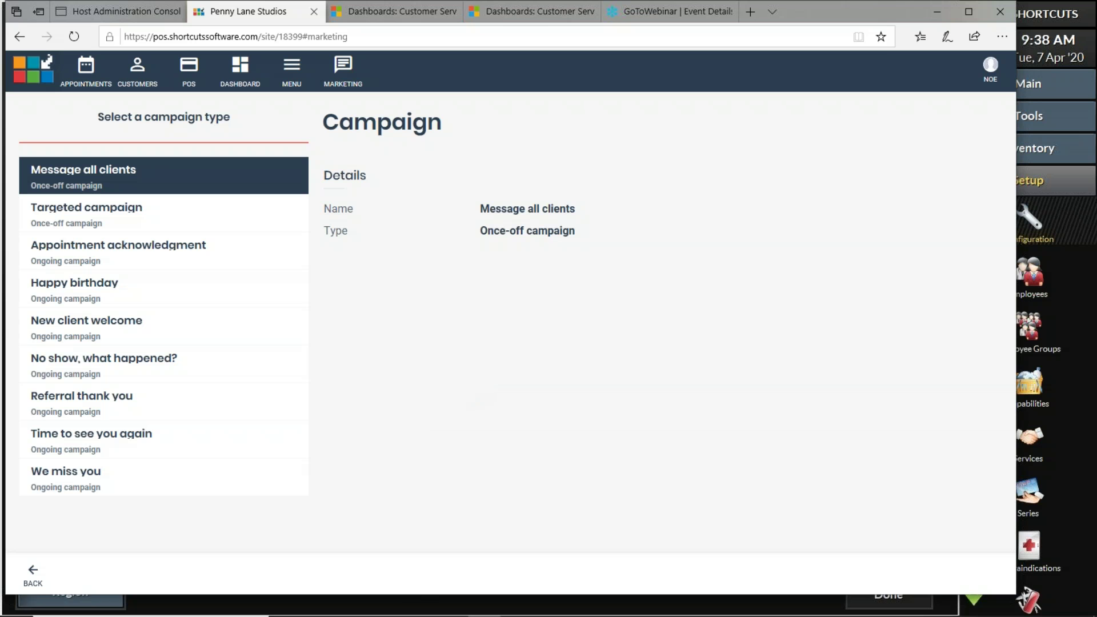
# Switch to the email_sms_intro.pptx presentation in PowerPoint and start the slide show from the Live Demo slide.
pyautogui.moveTo(622, 610)
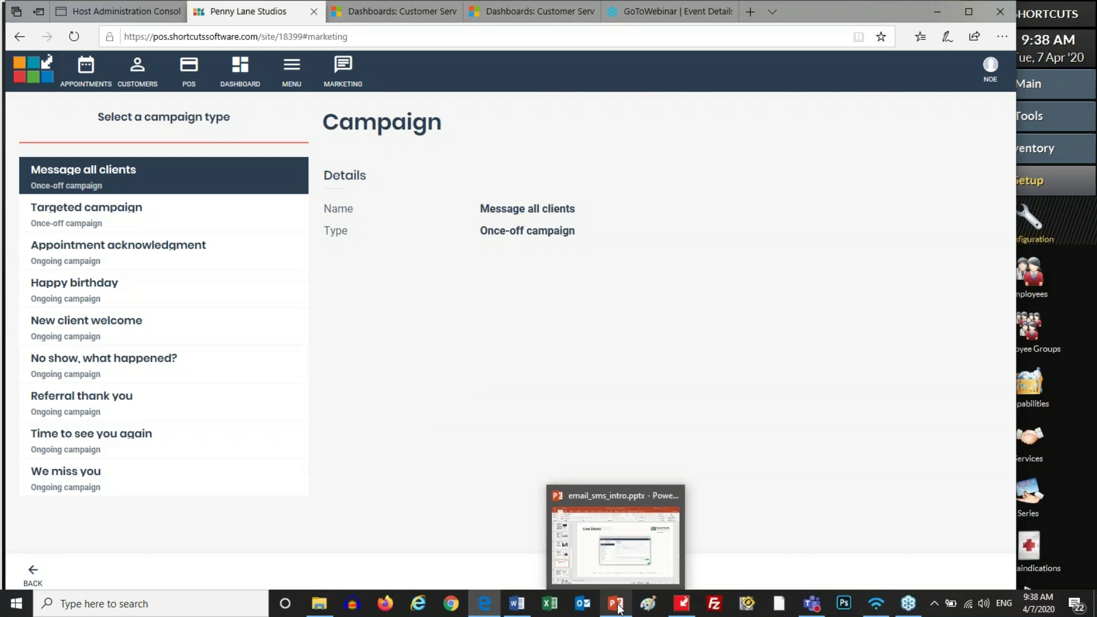
pyautogui.click(622, 610)
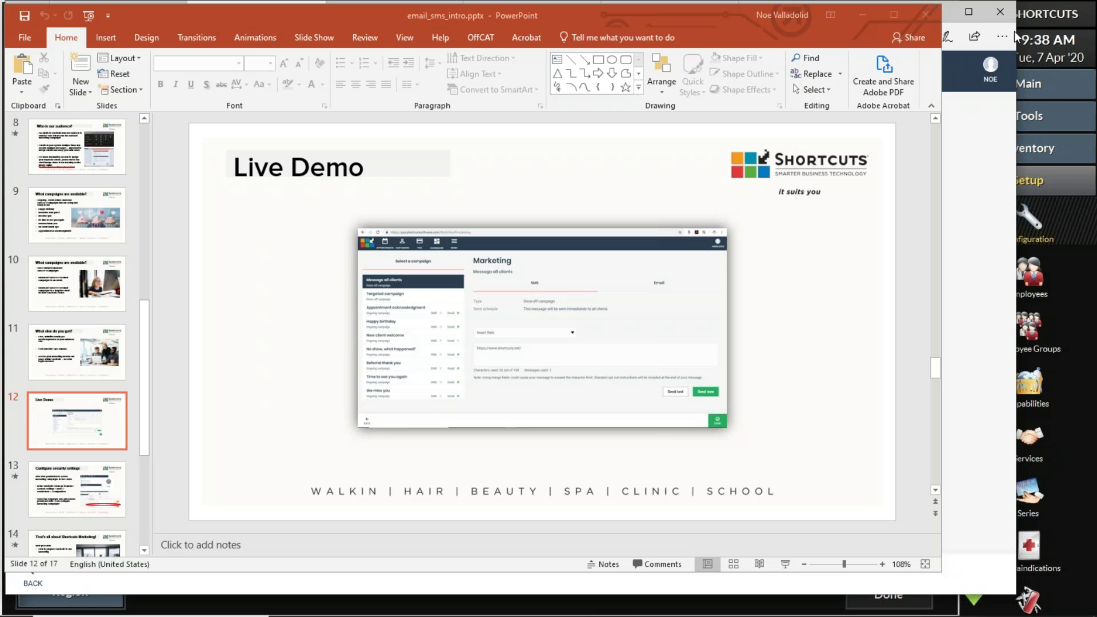
pyautogui.click(788, 565)
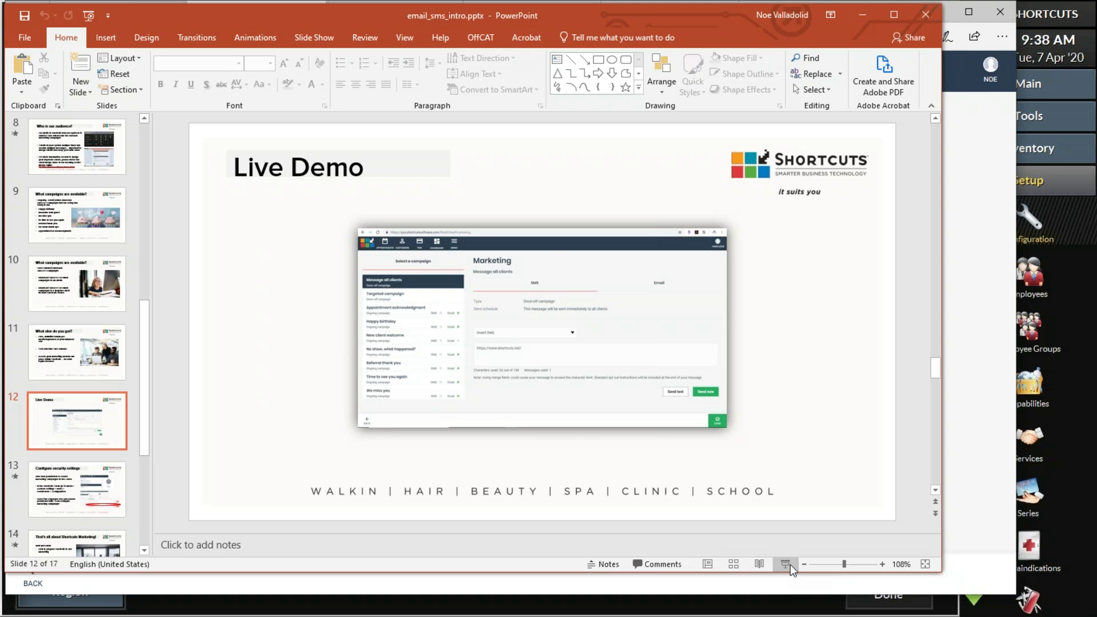
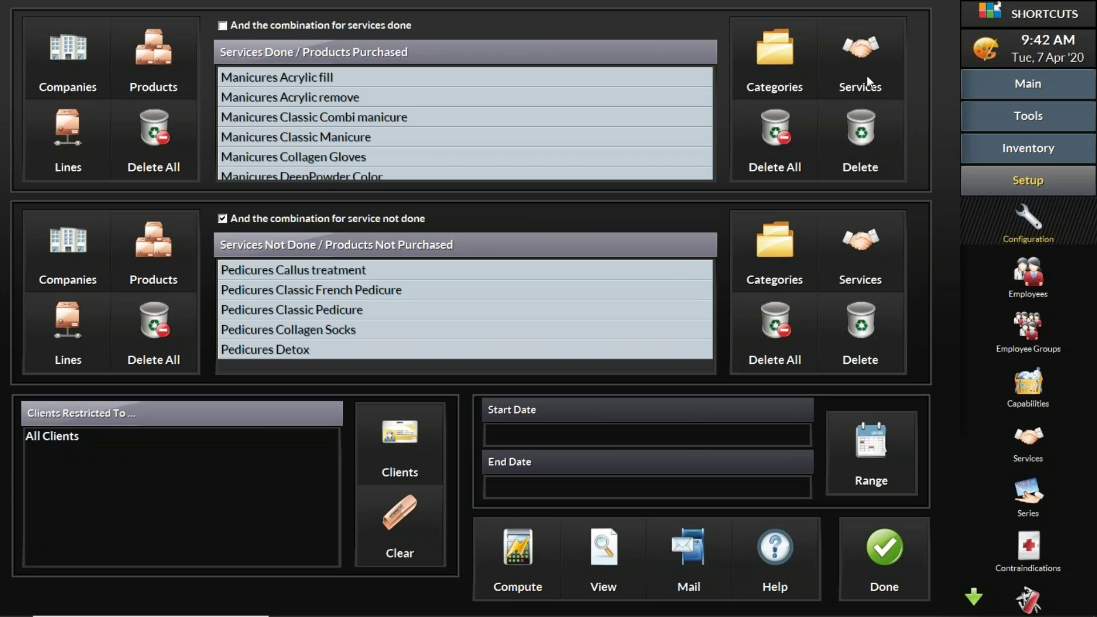
# Clear all entries from both the services done and the services not done lists.
pyautogui.click(784, 142)
pyautogui.click(777, 331)
pyautogui.click(403, 456)
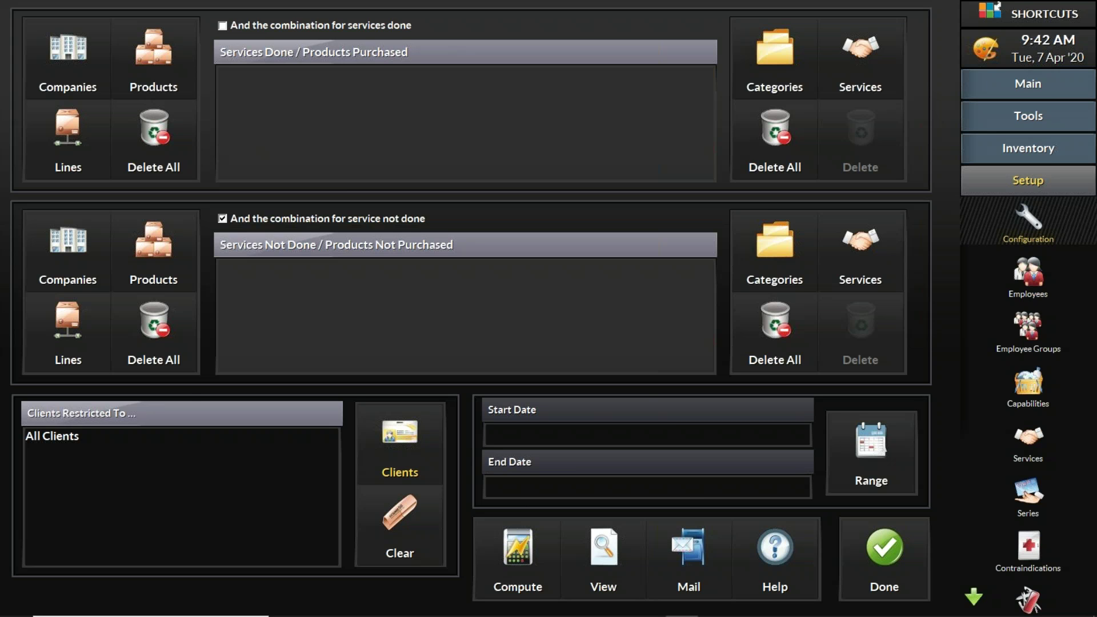
pyautogui.click(397, 449)
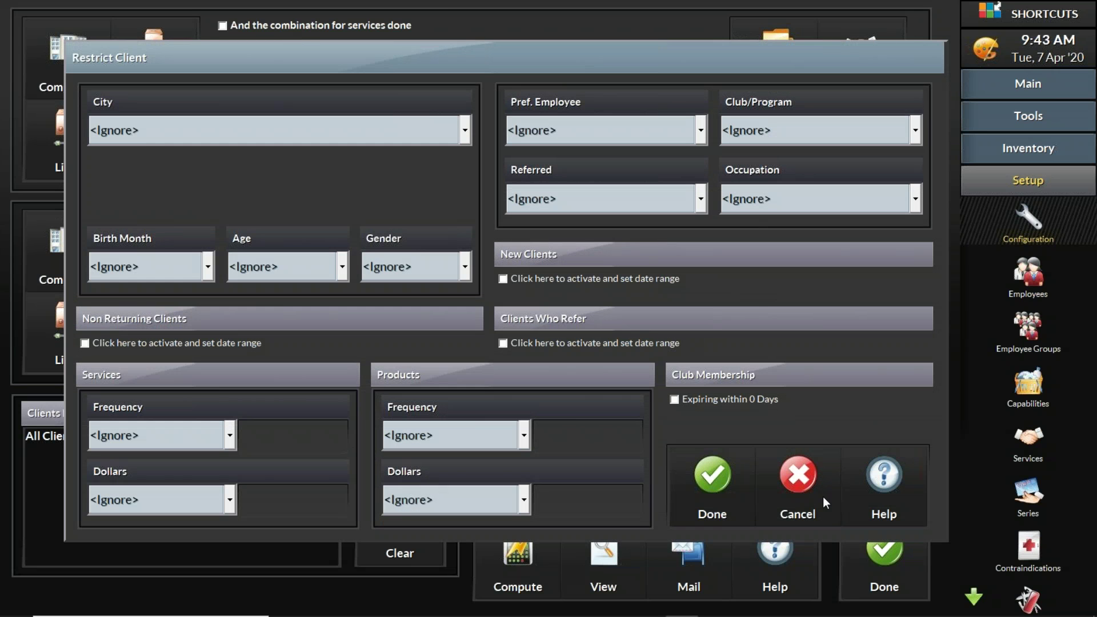
pyautogui.click(784, 484)
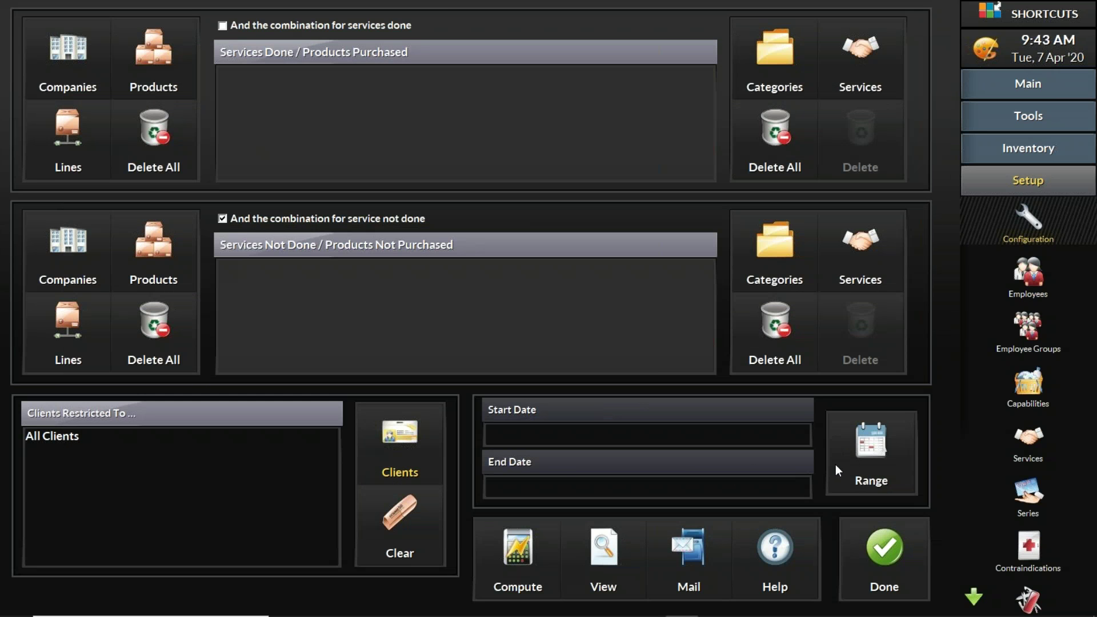
pyautogui.click(870, 444)
pyautogui.click(434, 458)
# Restrict the clients to new clients from 1 January 2020 to 31 March 2020.
pyautogui.click(400, 445)
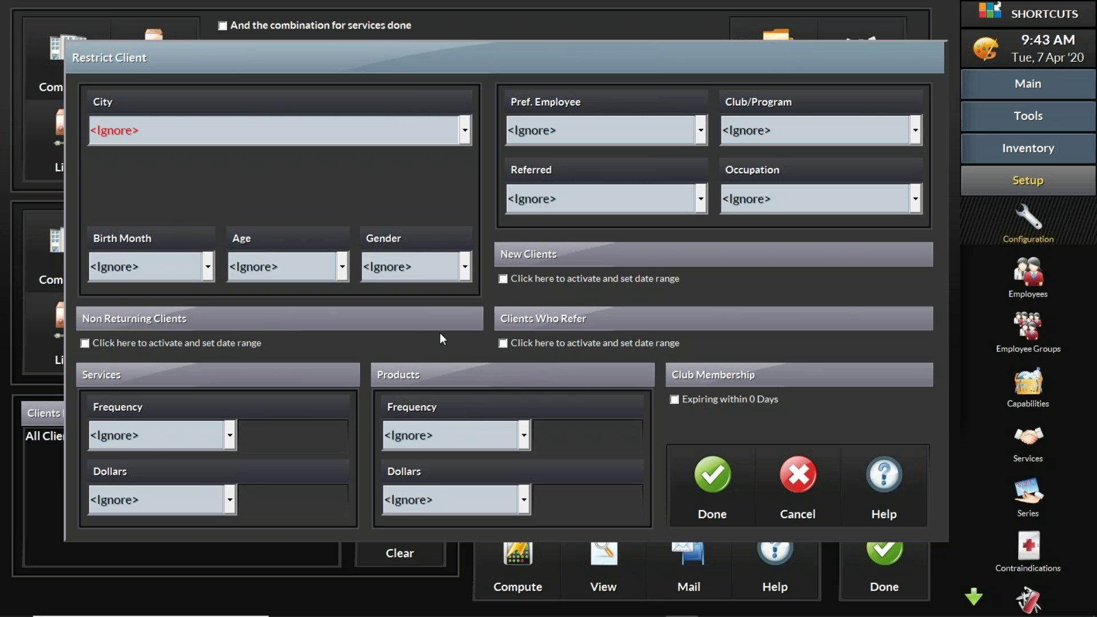
pyautogui.click(503, 279)
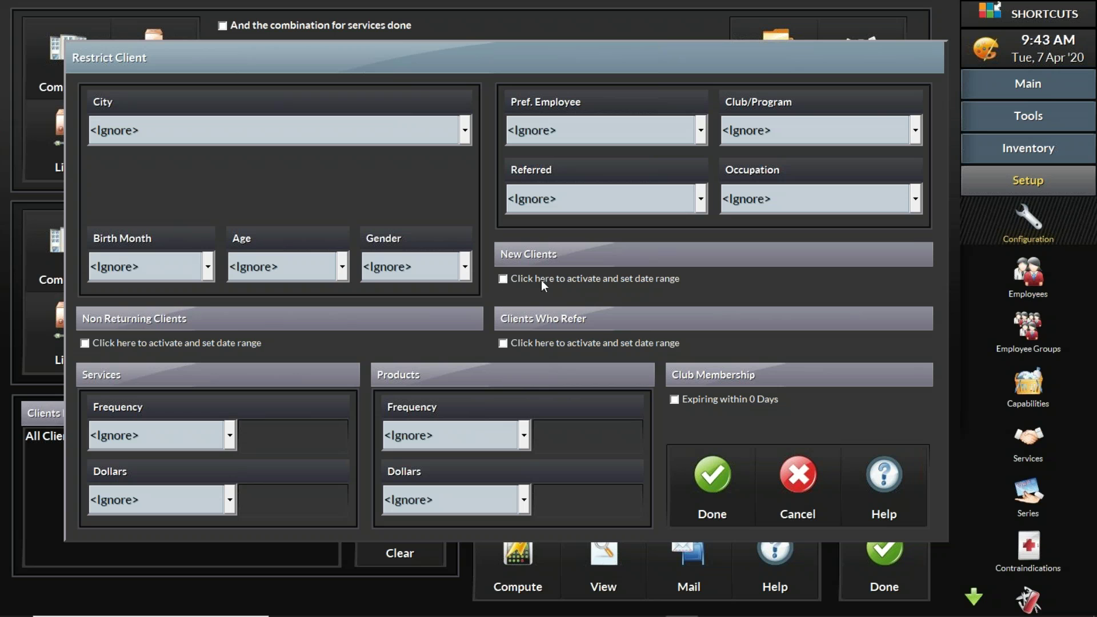
pyautogui.click(503, 277)
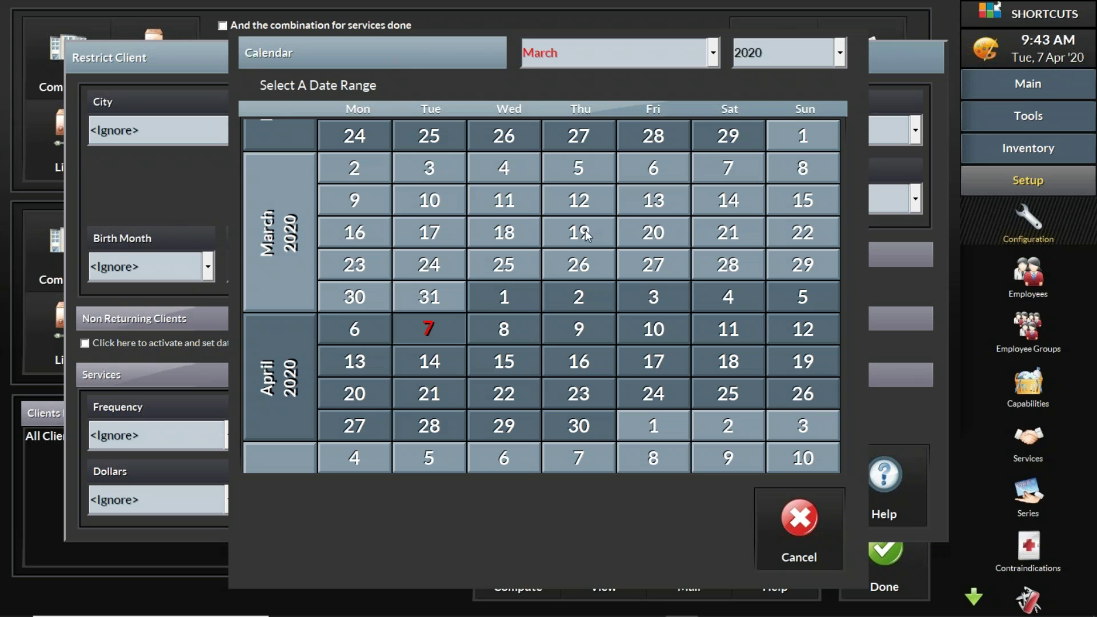
pyautogui.click(713, 55)
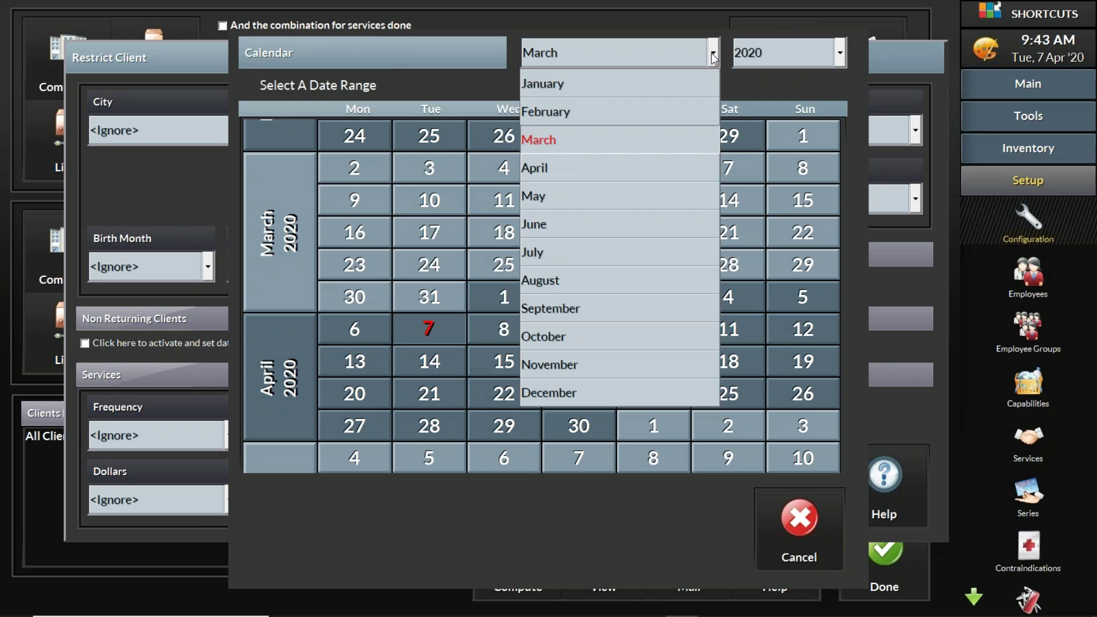
pyautogui.click(670, 85)
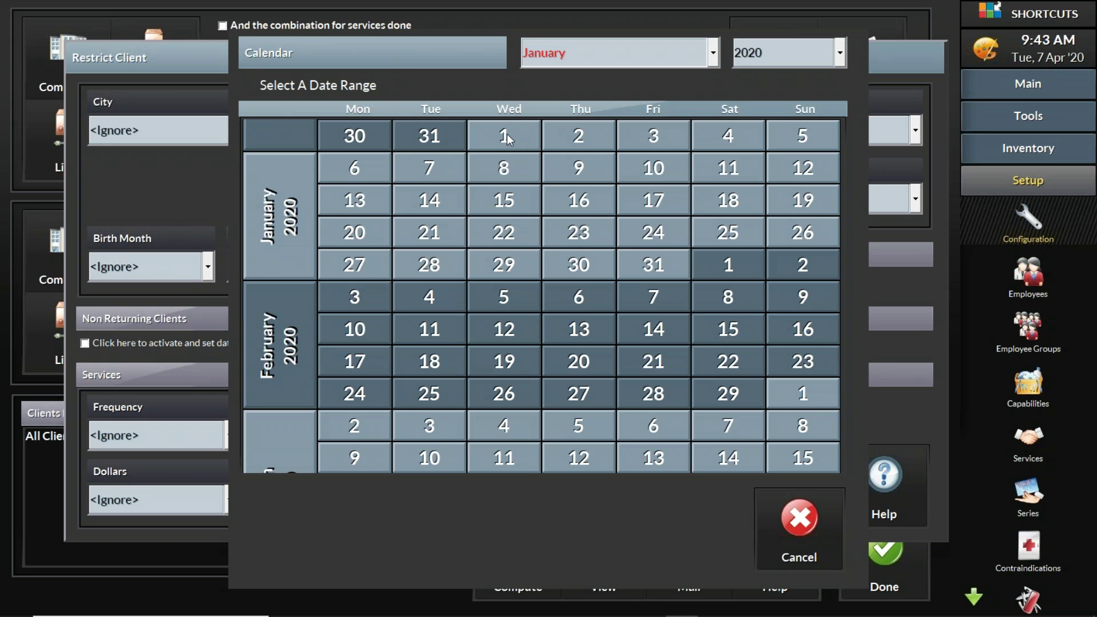
pyautogui.click(714, 61)
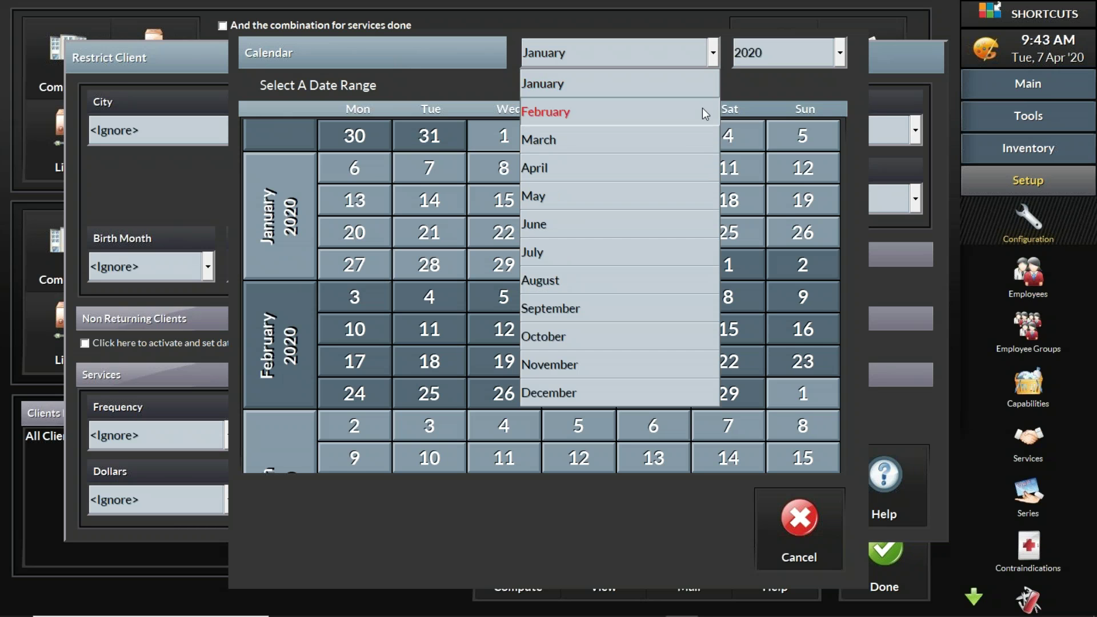
pyautogui.click(684, 146)
pyautogui.click(444, 297)
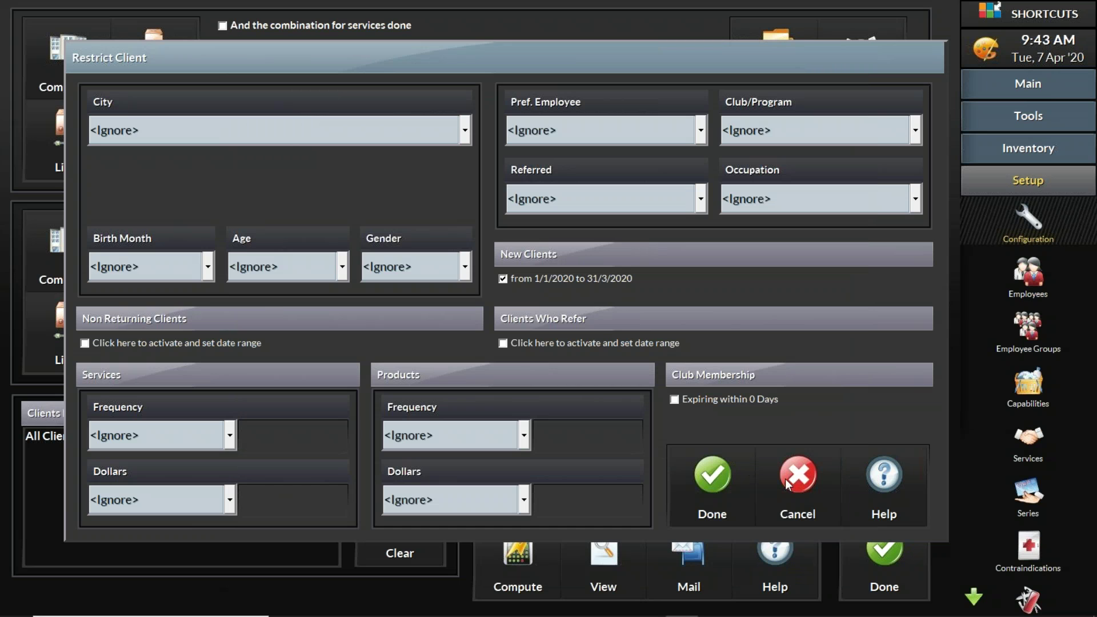
pyautogui.click(719, 481)
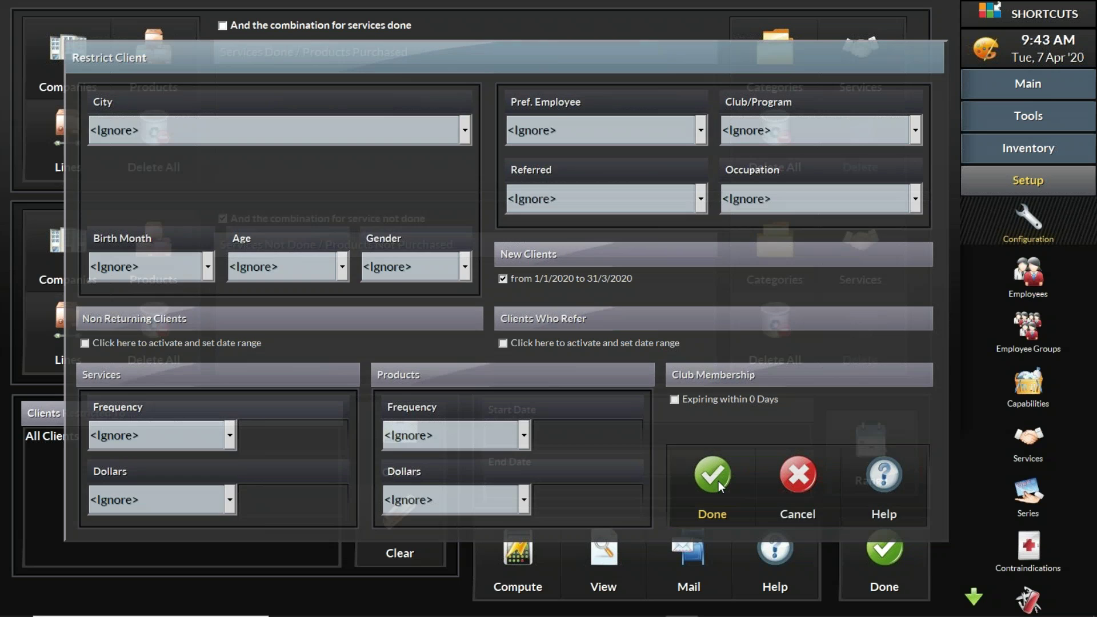
# Compute the marketing client list for the restricted new clients.
pyautogui.click(530, 552)
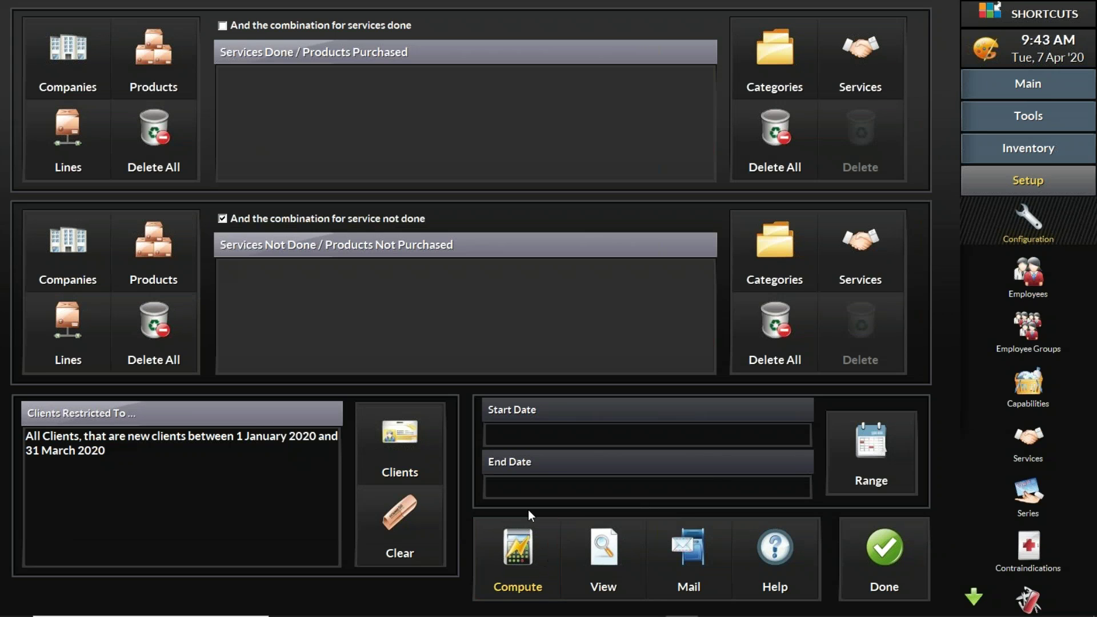
pyautogui.click(516, 546)
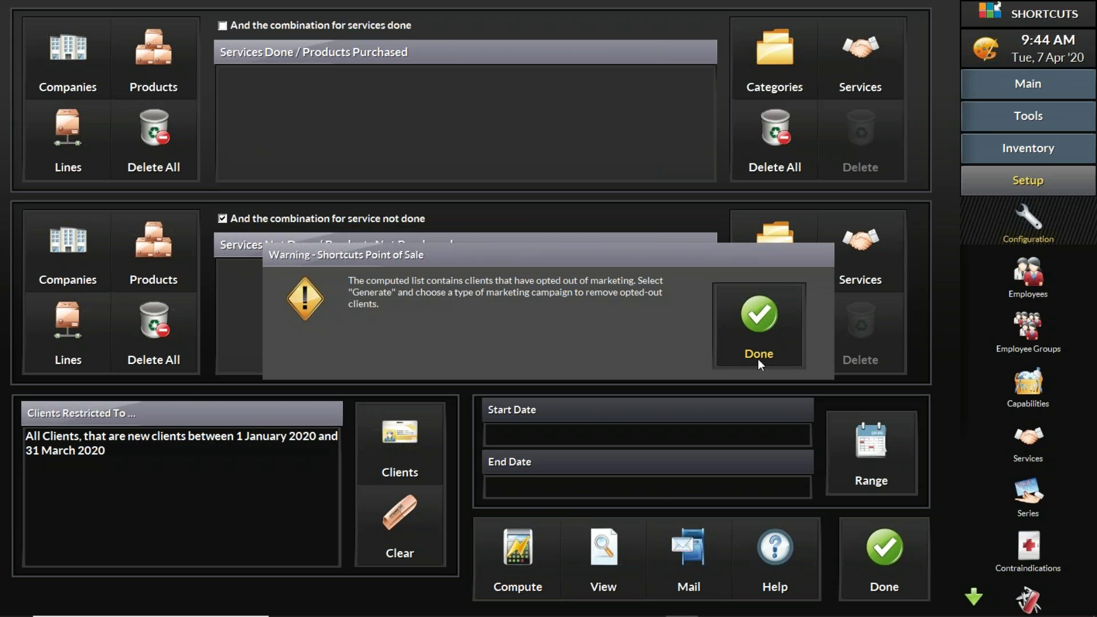
pyautogui.click(778, 323)
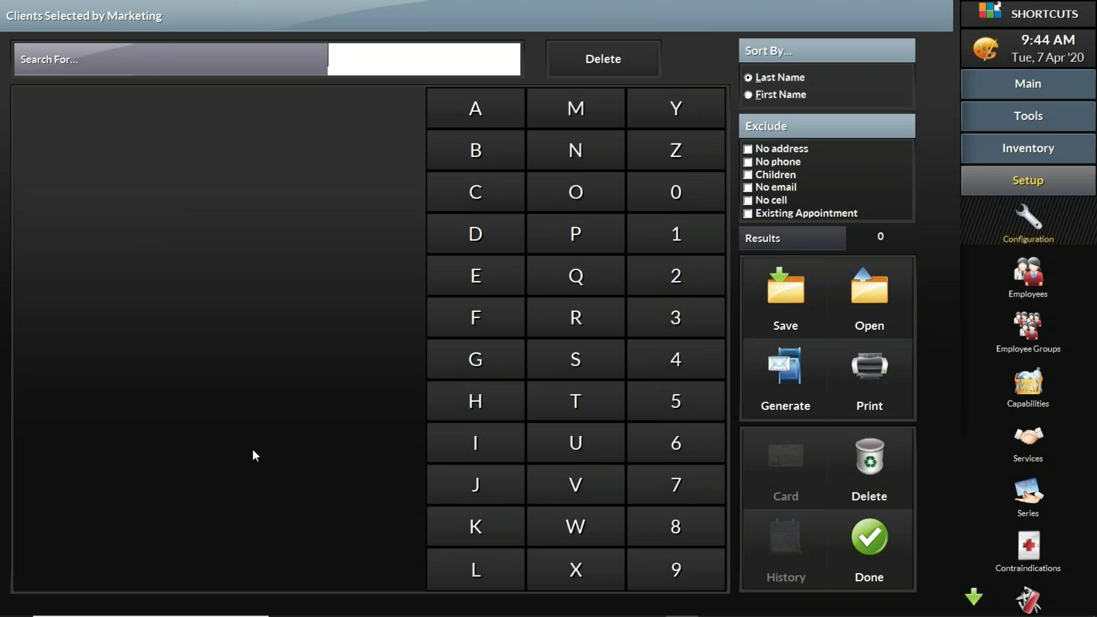
# Try to save the computed client list, and close the list and the marketing selection.
pyautogui.click(792, 300)
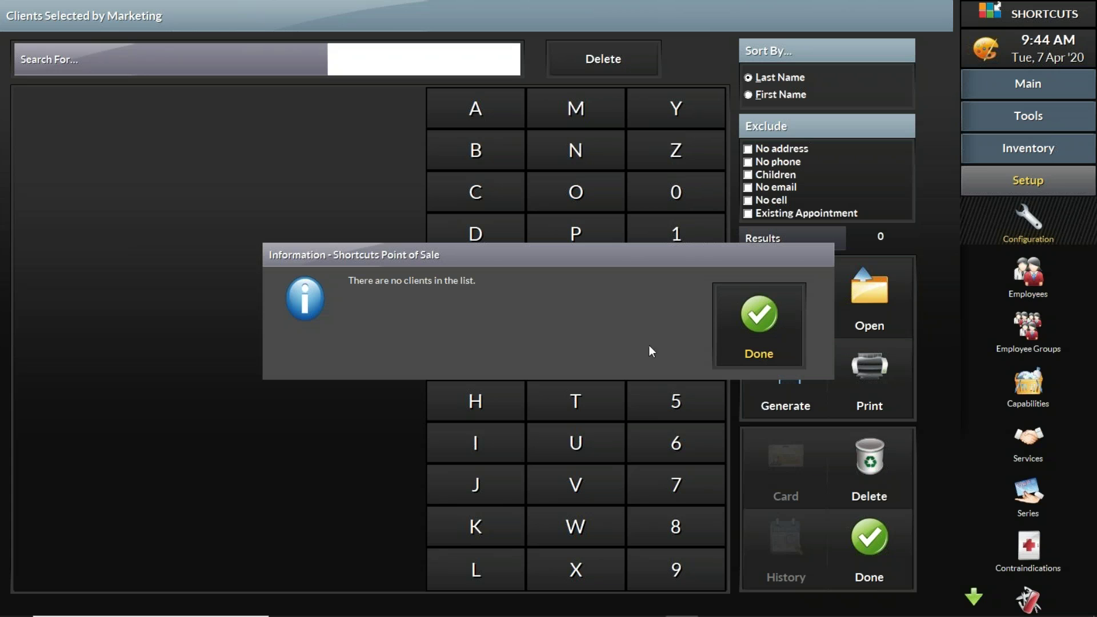
pyautogui.click(771, 336)
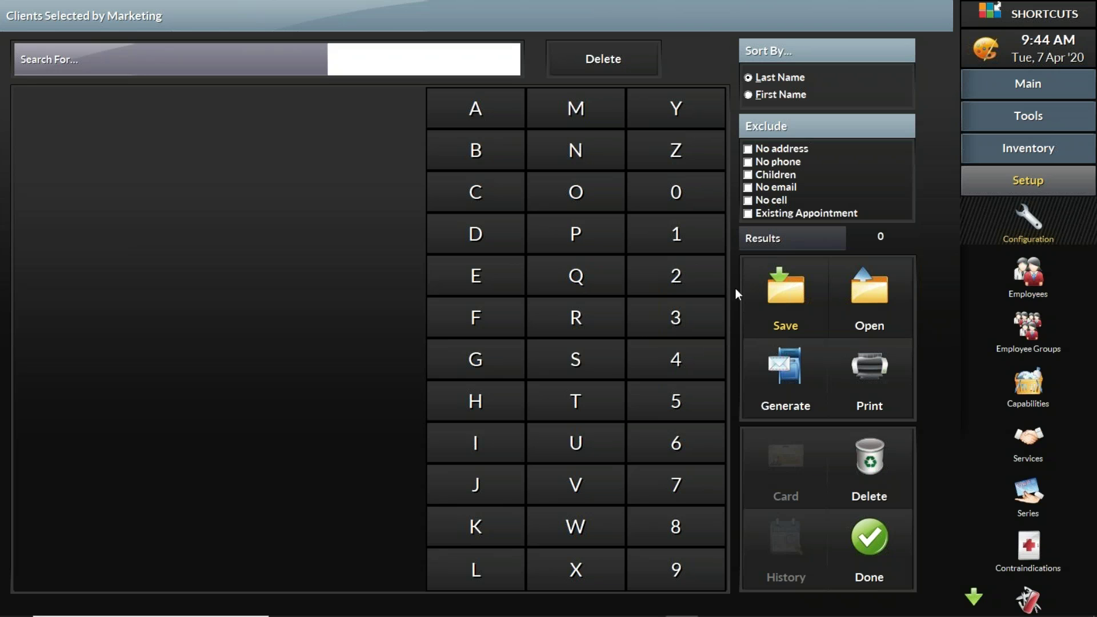
pyautogui.click(789, 302)
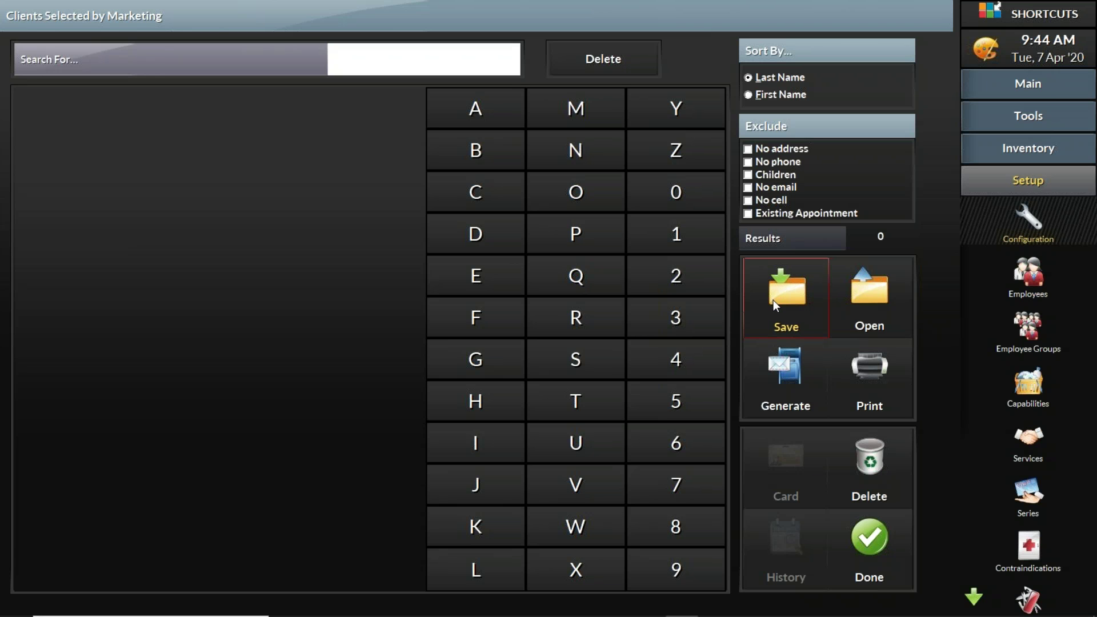
pyautogui.click(869, 530)
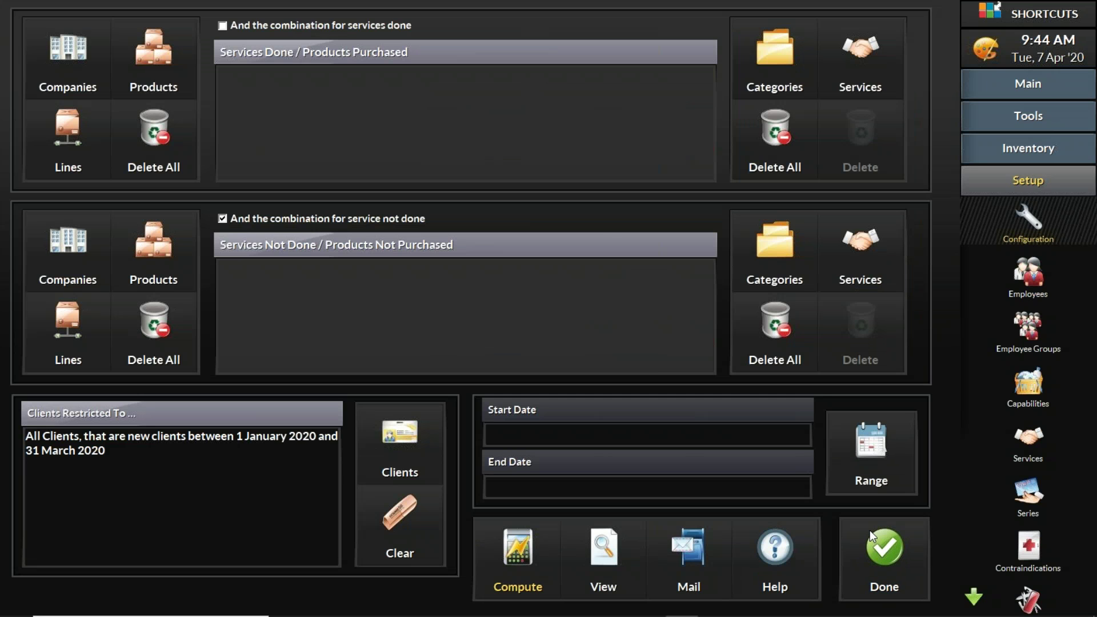
pyautogui.click(883, 551)
# Switch to the browser and open the April campaign under the Targeted campaign type.
pyautogui.moveTo(483, 613)
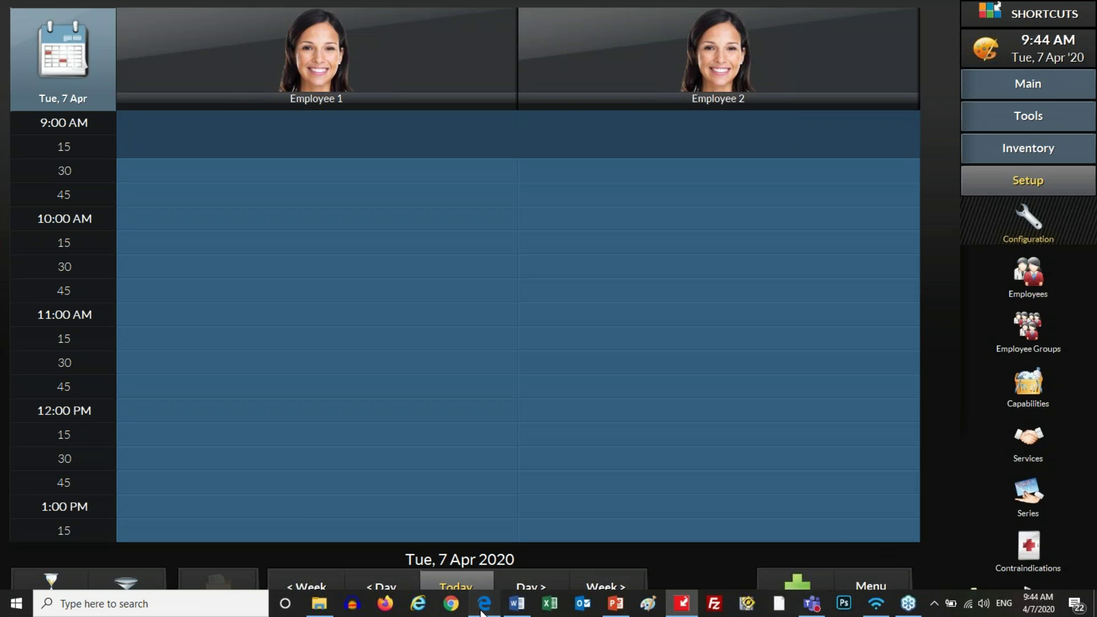
pyautogui.click(483, 603)
pyautogui.click(125, 221)
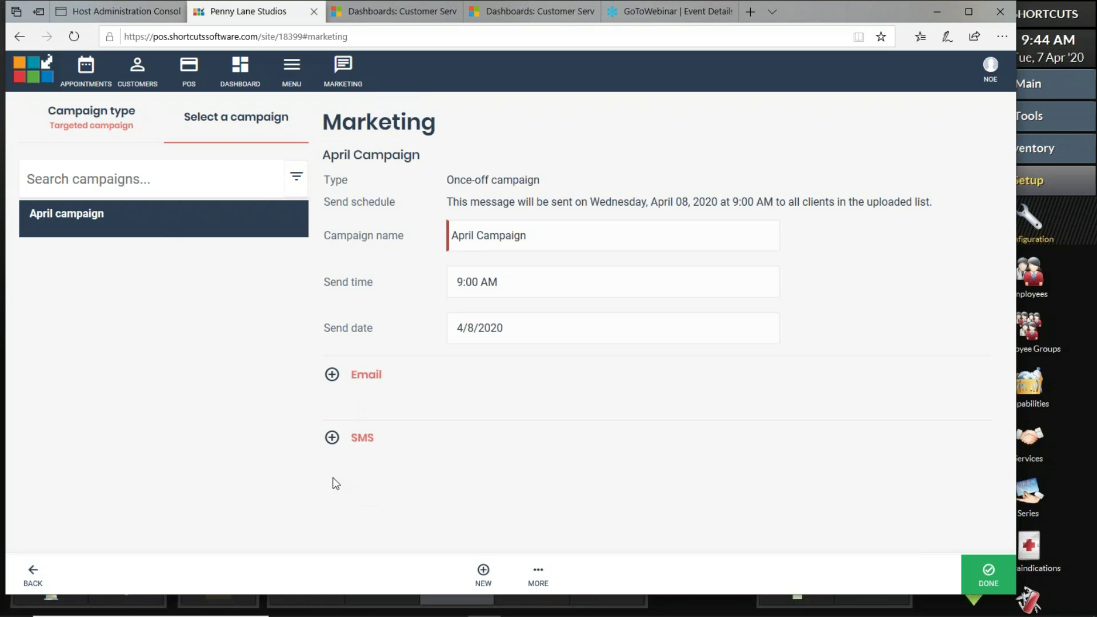
# Examine the April campaign's Email and SMS sections, including the message text and recipient list upload.
pyautogui.click(332, 377)
pyautogui.click(332, 376)
pyautogui.click(332, 439)
pyautogui.scroll(-3, 671, 454)
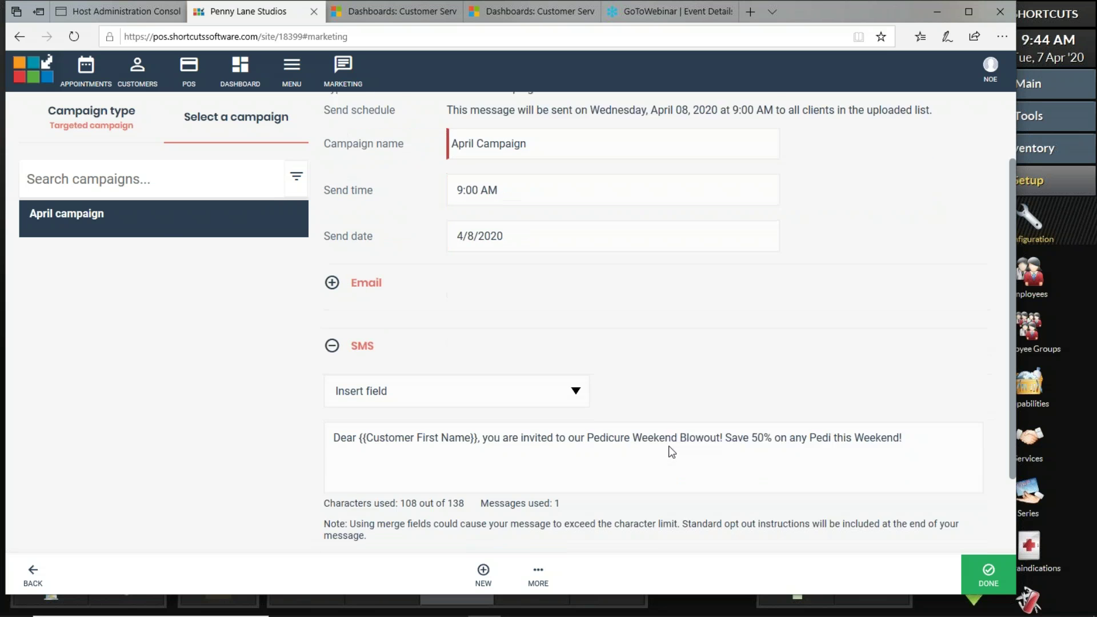
pyautogui.scroll(-2, 668, 430)
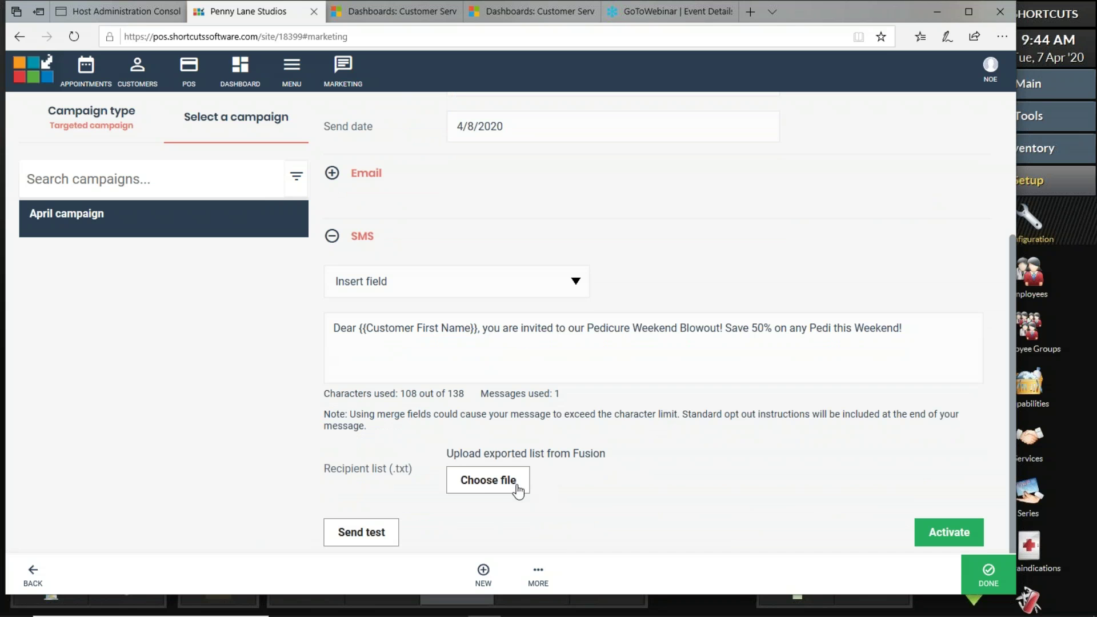
# Open the file selection for the SMS recipient list, look through the folder locations, and close it without choosing a file.
pyautogui.click(498, 486)
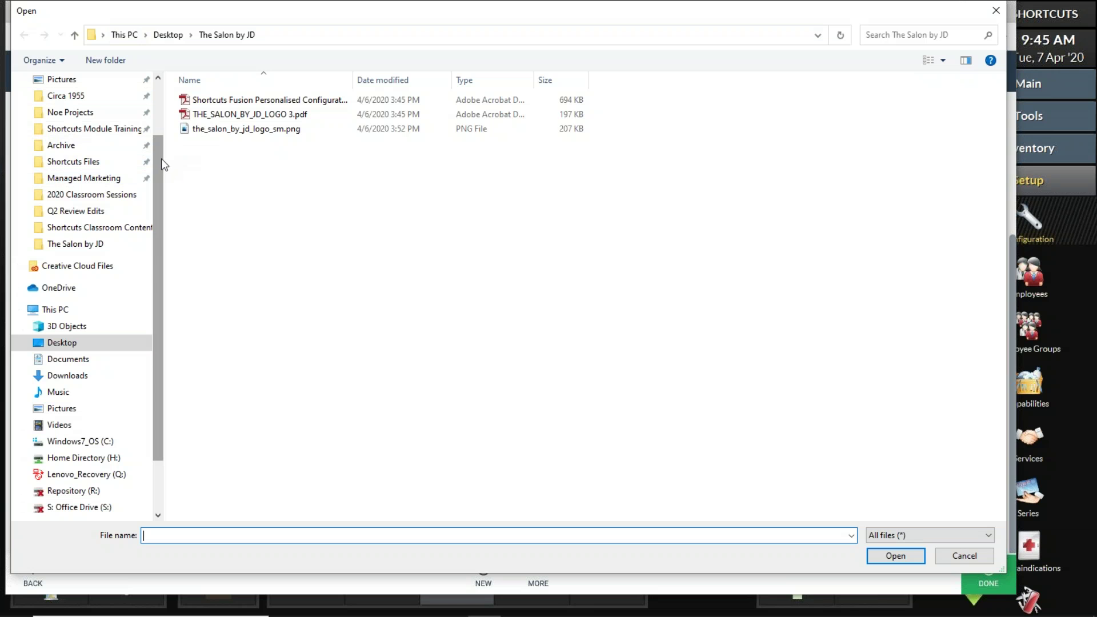
pyautogui.moveTo(161, 159); pyautogui.dragTo(174, 105)
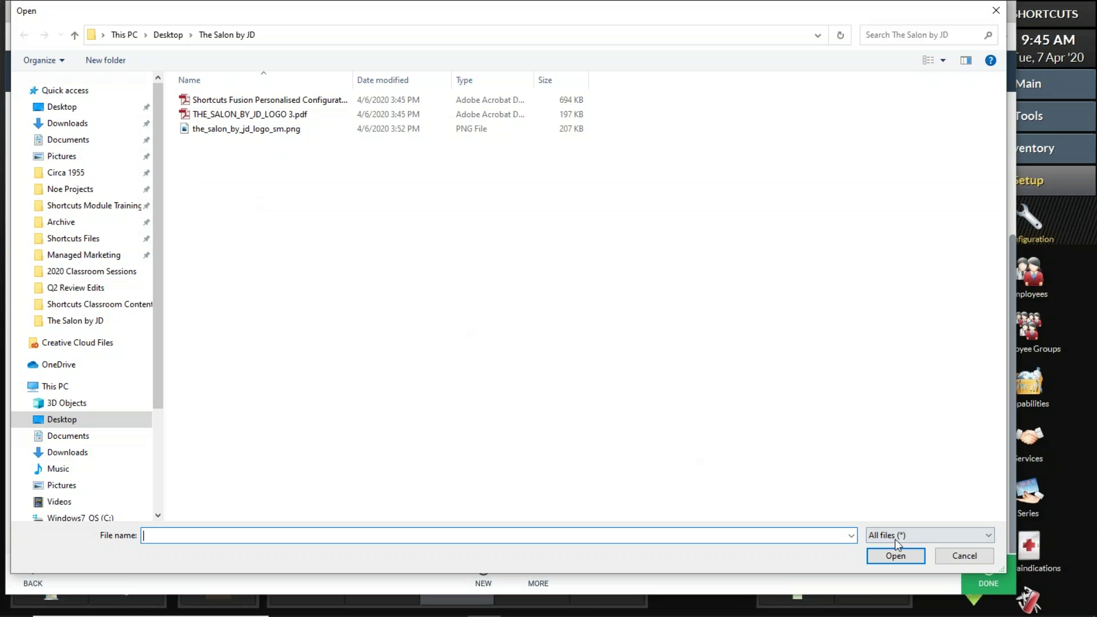
pyautogui.moveTo(750, 13); pyautogui.dragTo(610, 26)
pyautogui.click(845, 571)
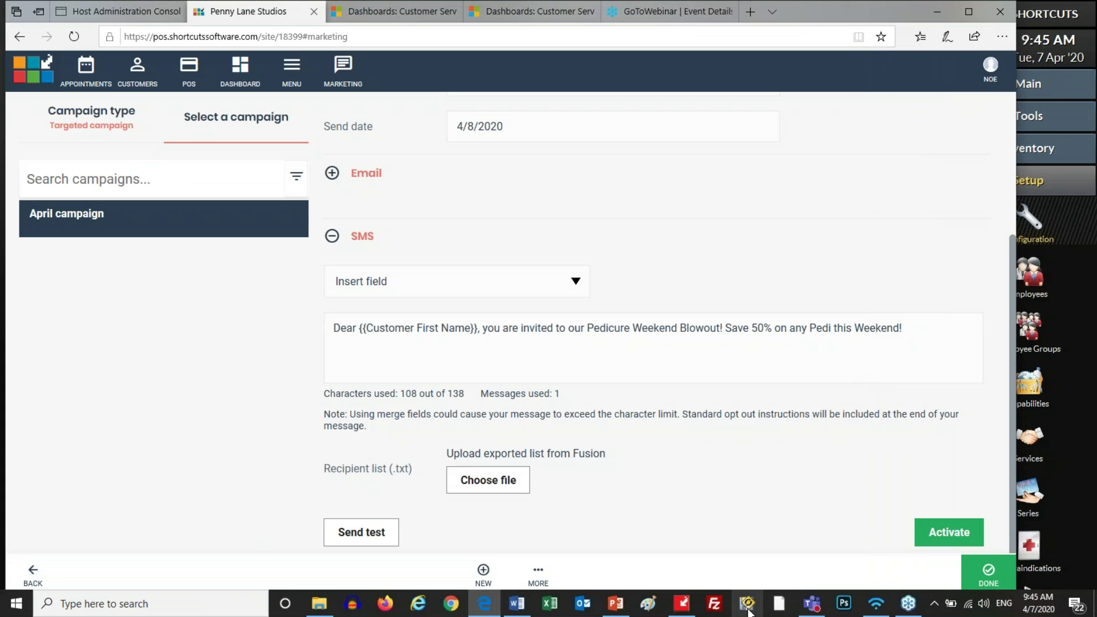
# Switch to PowerPoint and start the slide show from the Question time slide.
pyautogui.click(622, 613)
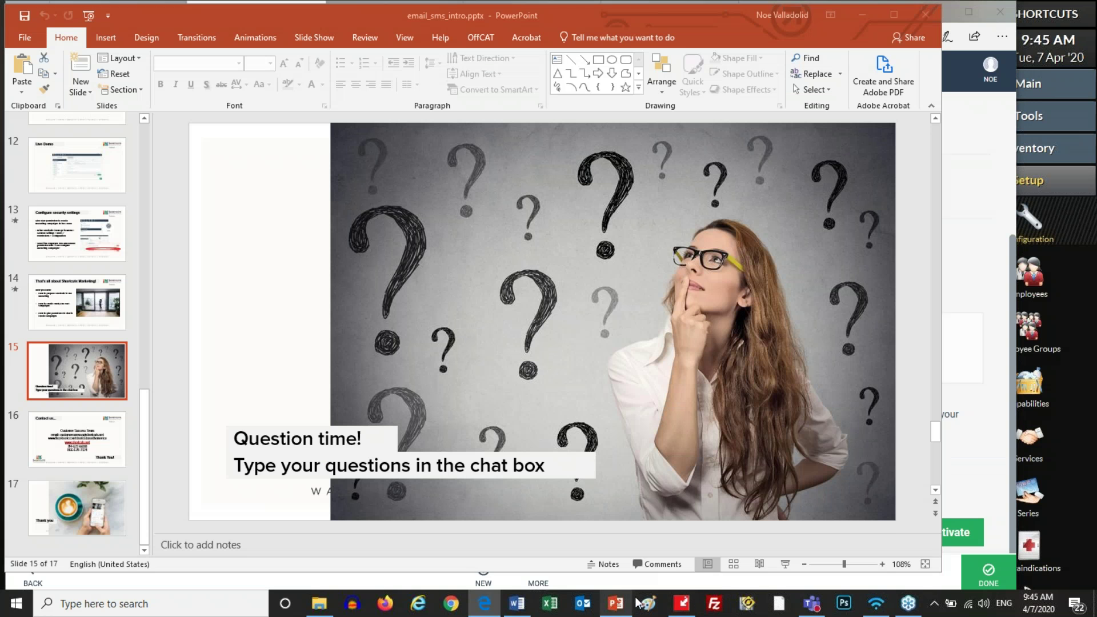
pyautogui.click(790, 564)
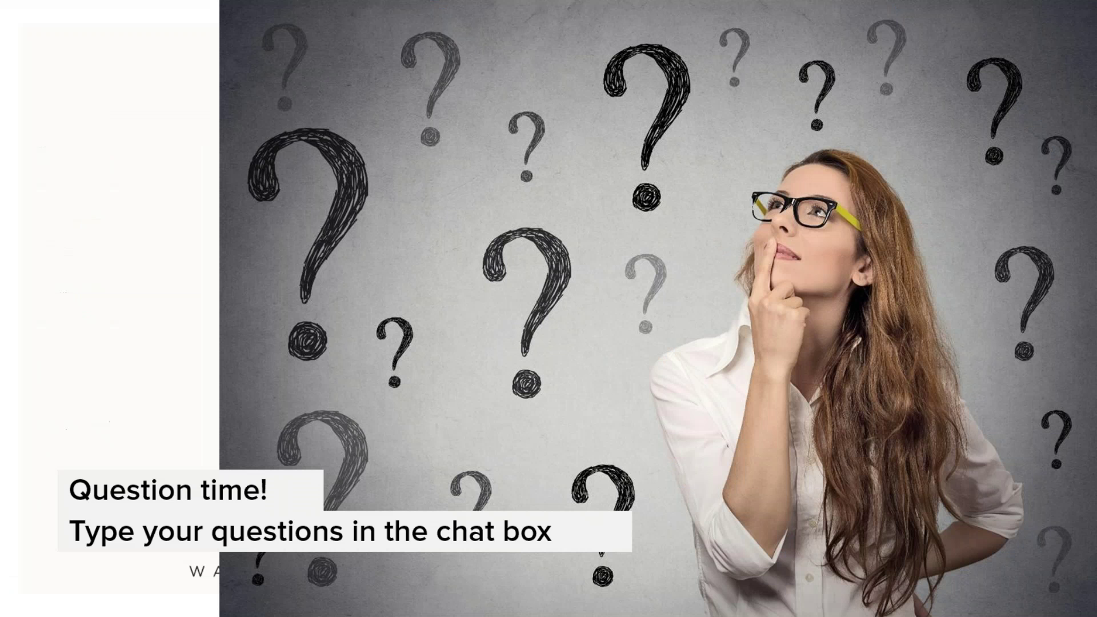